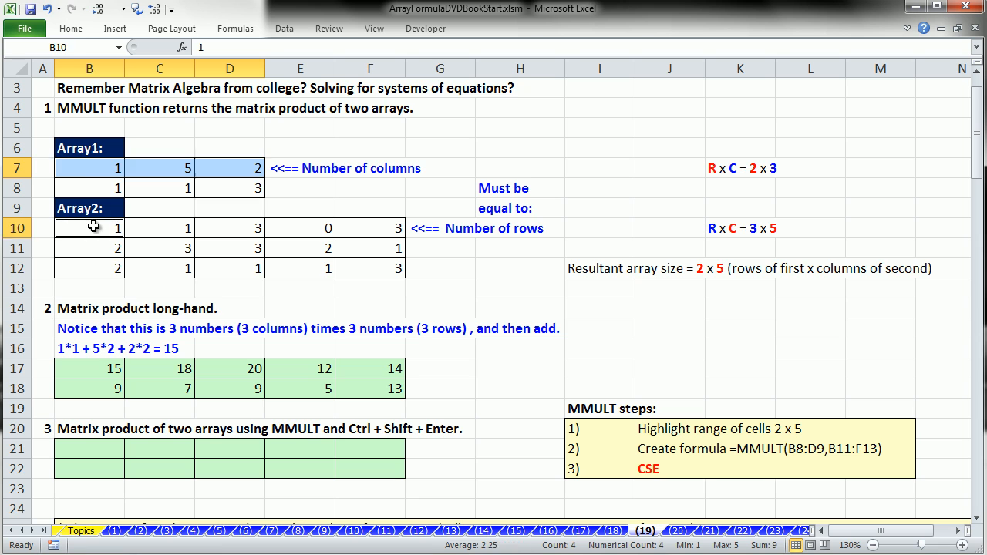
Step: Select Array1's first row B7:D7 and Array2's first column B10:B12, then show B17's =B7*B10+C7*B11+D7*B12
left_click(94, 170)
left_click(159, 167, "ctrl")
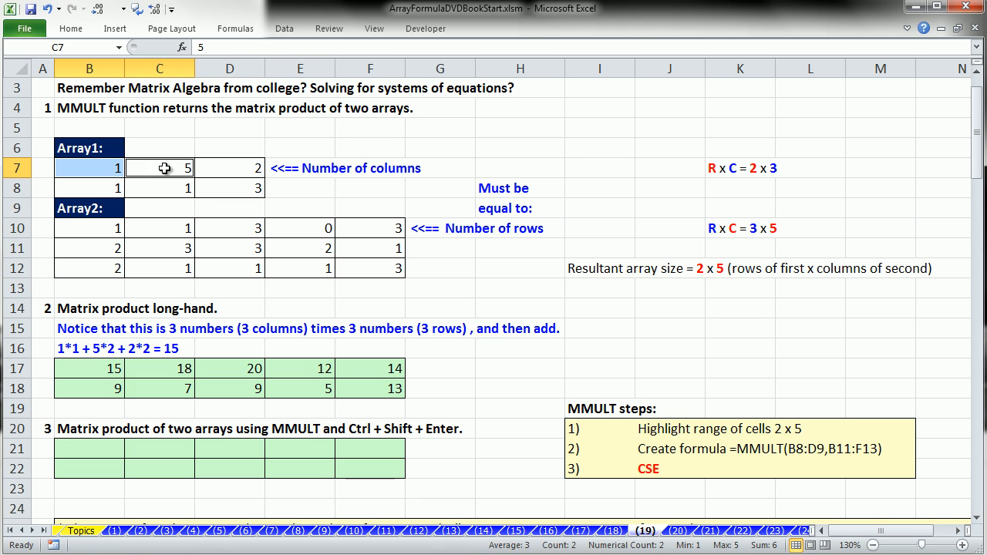
left_click(232, 168, "ctrl")
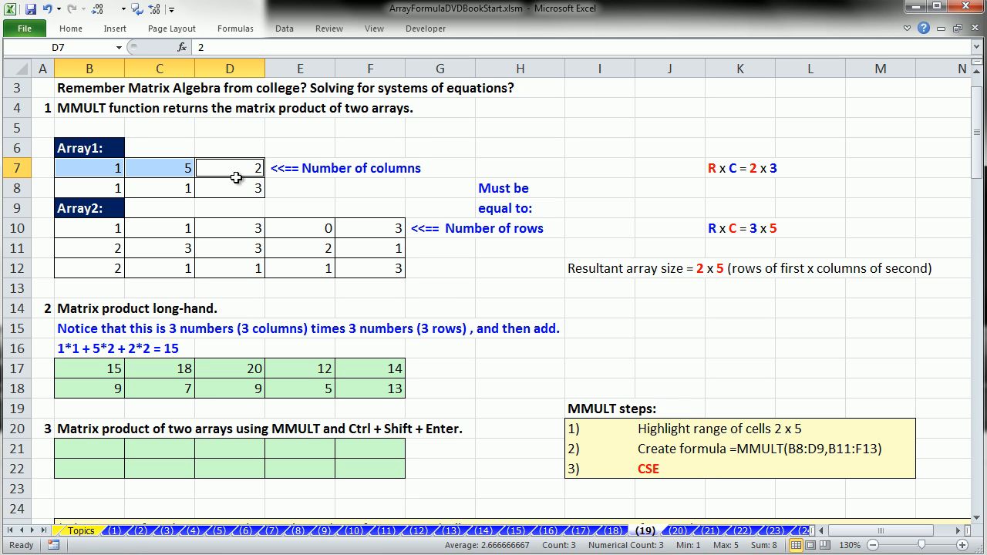
left_click(94, 231, "ctrl")
left_click(98, 254, "ctrl")
left_click(89, 267, "ctrl")
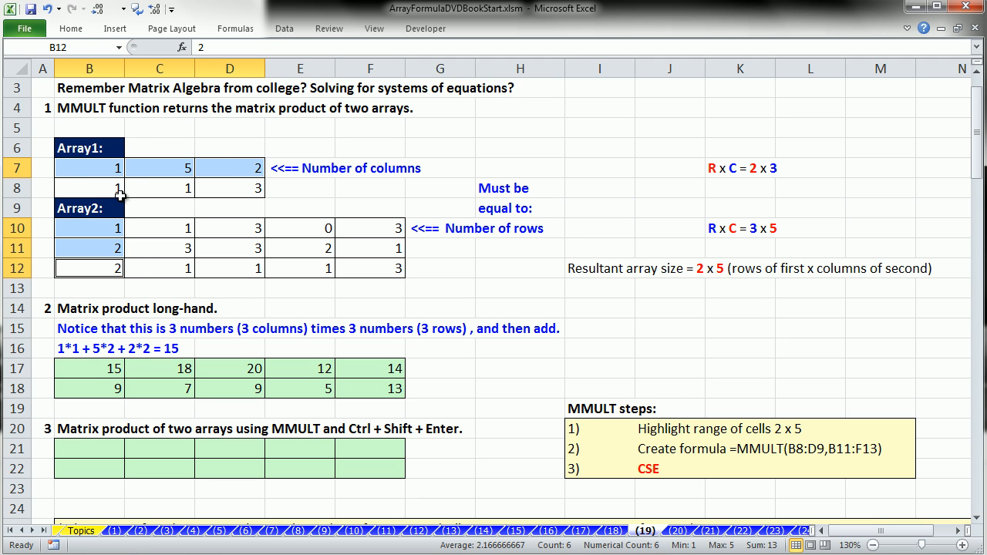
double_click(102, 368)
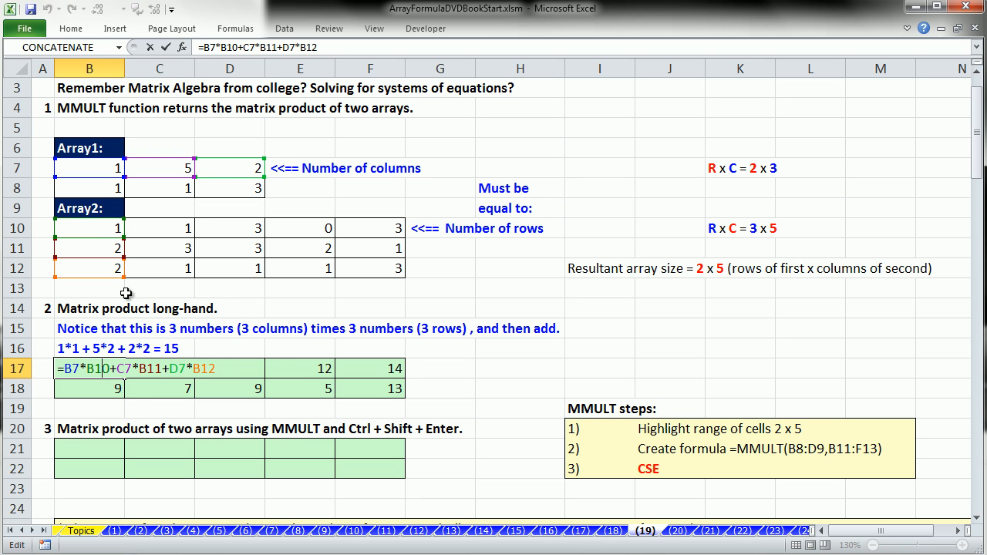
key("Escape")
double_click(152, 369)
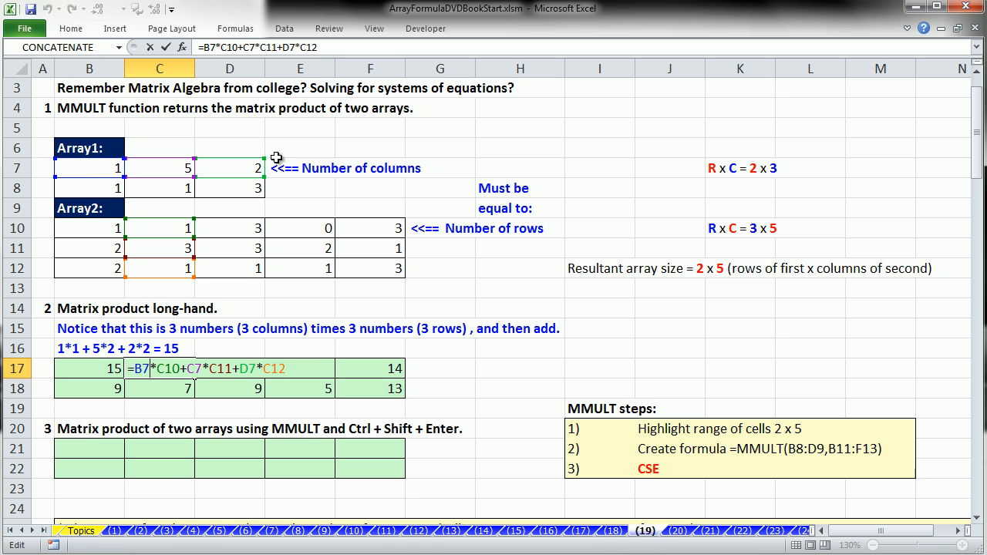
key("Escape")
double_click(225, 371)
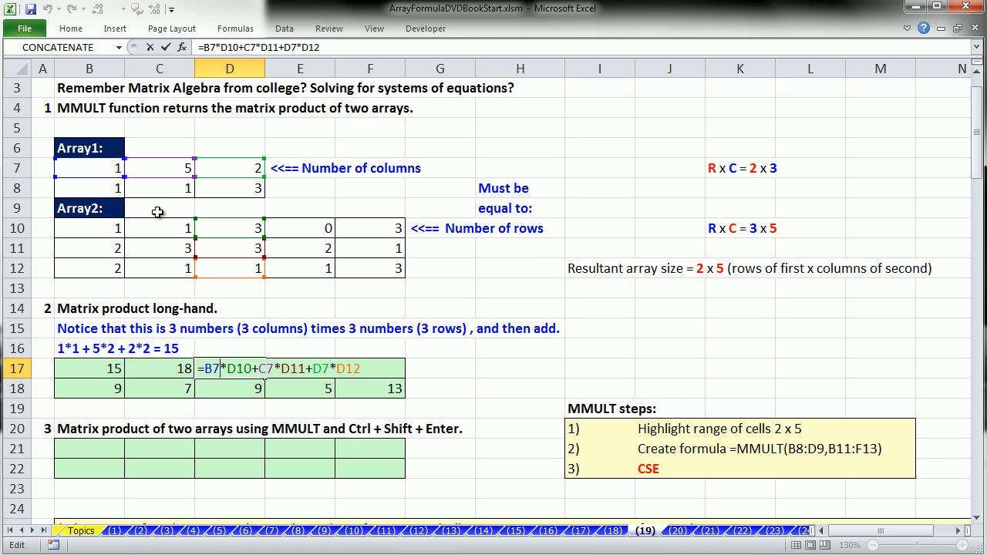
key("Escape")
double_click(353, 371)
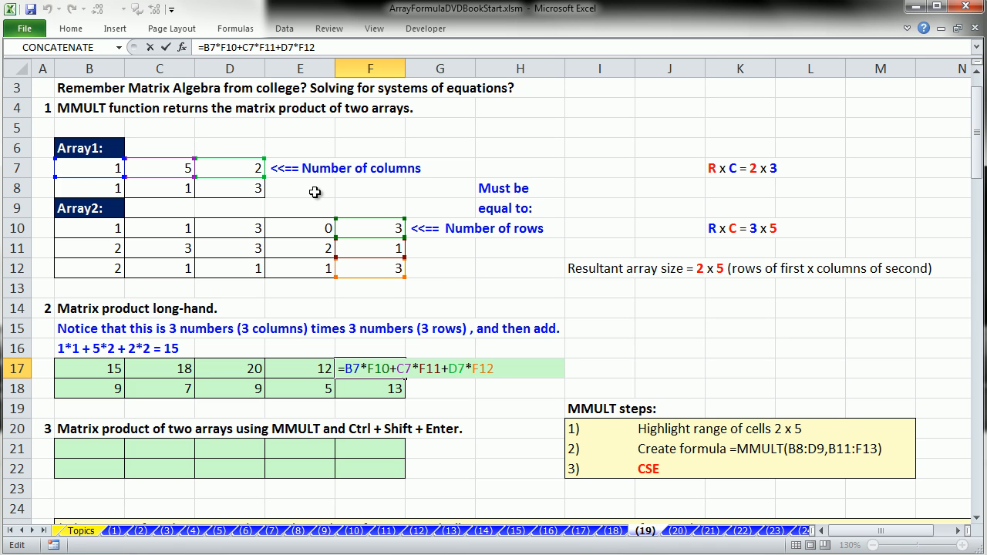
key("Escape")
double_click(89, 390)
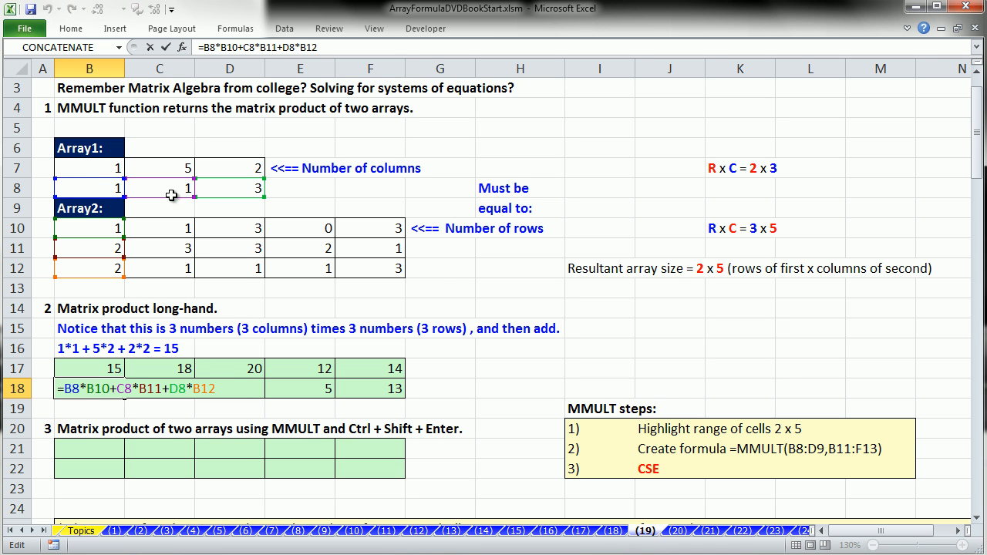
key("Escape")
double_click(164, 392)
key("Escape")
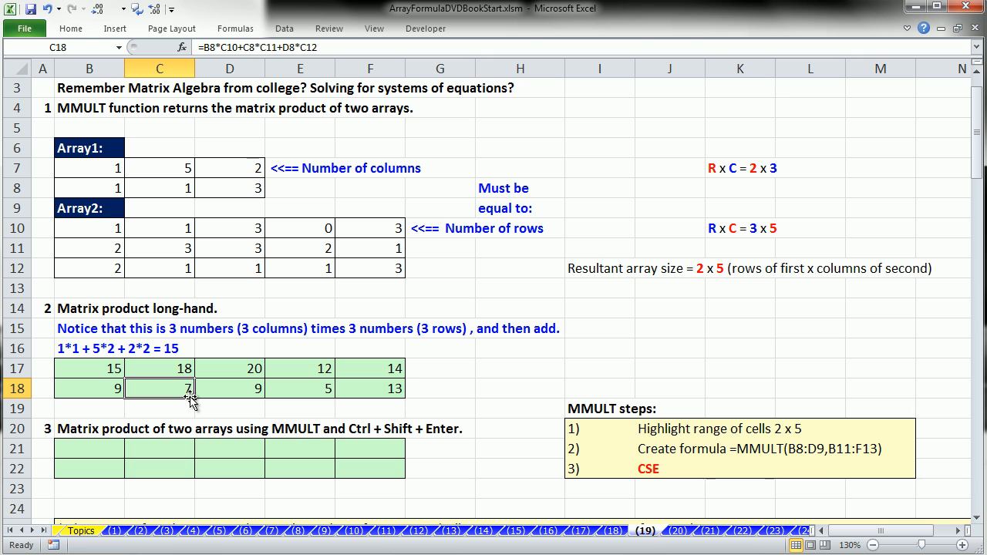
left_click_drag(89, 448, 360, 471)
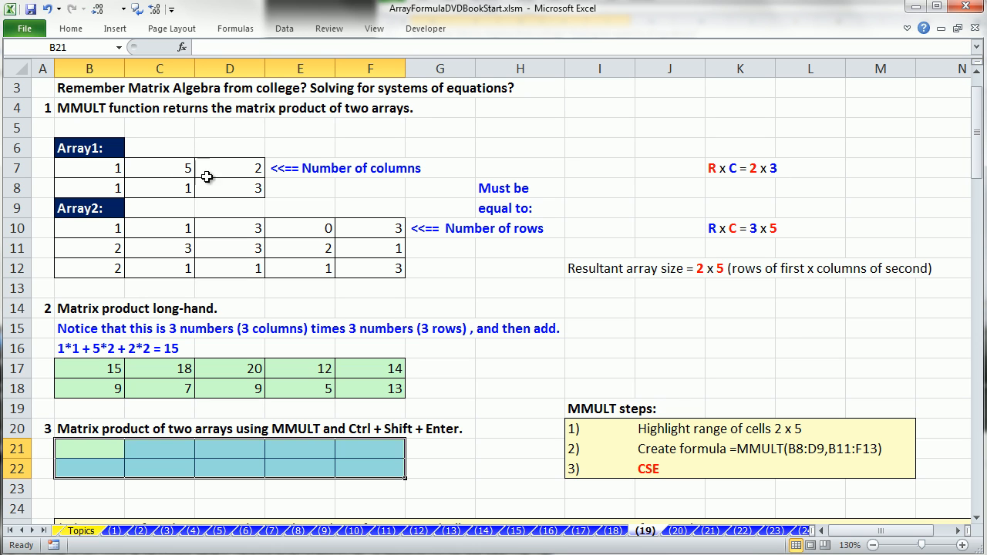
Step: Highlight Array1 (2x3) and Array2 (3x5) to compare sizes, then select the empty block B21:F22
left_click_drag(92, 164, 221, 190)
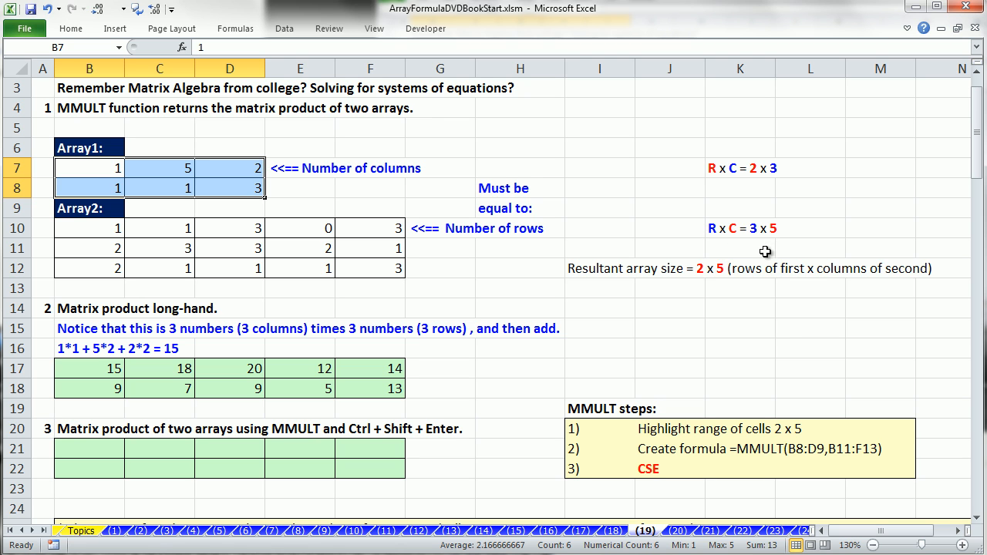
left_click_drag(113, 231, 390, 275)
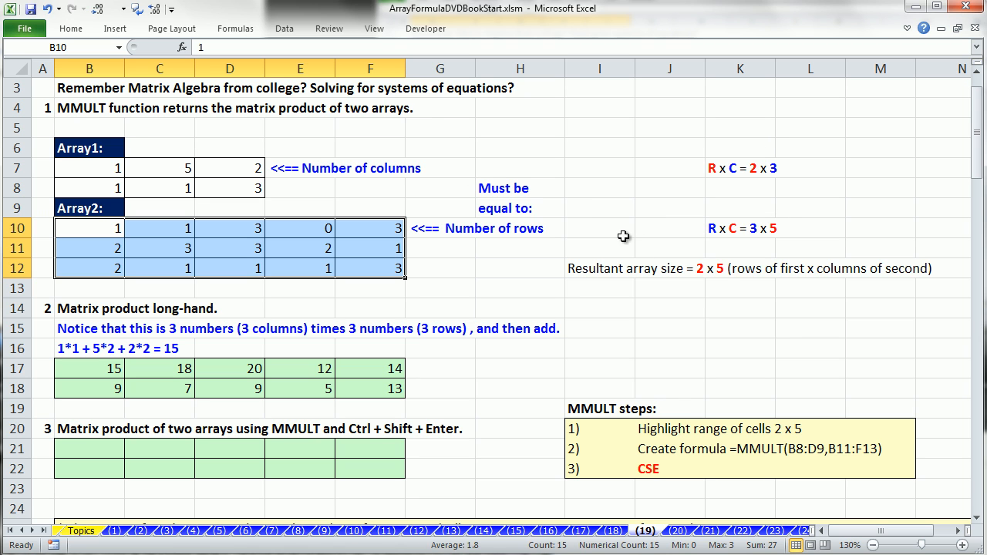
left_click_drag(105, 170, 371, 229)
left_click_drag(83, 450, 357, 473)
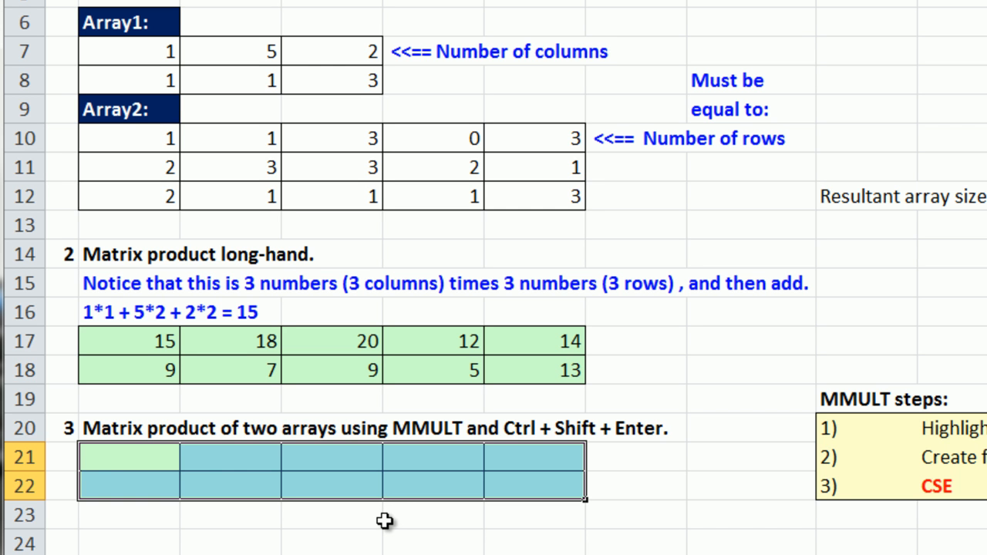
Step: Enter {=MMULT(B7:D8,B10:F12)} in B21:F22, returning 15, 18, 20, 12, 14 and 9, 7, 9, 5, 13
type("=mm")
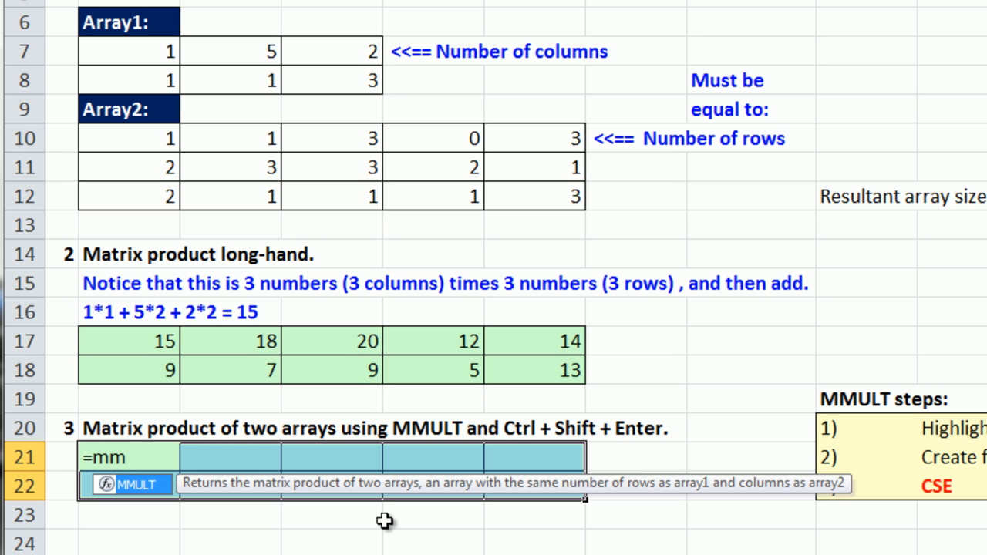
key("Tab")
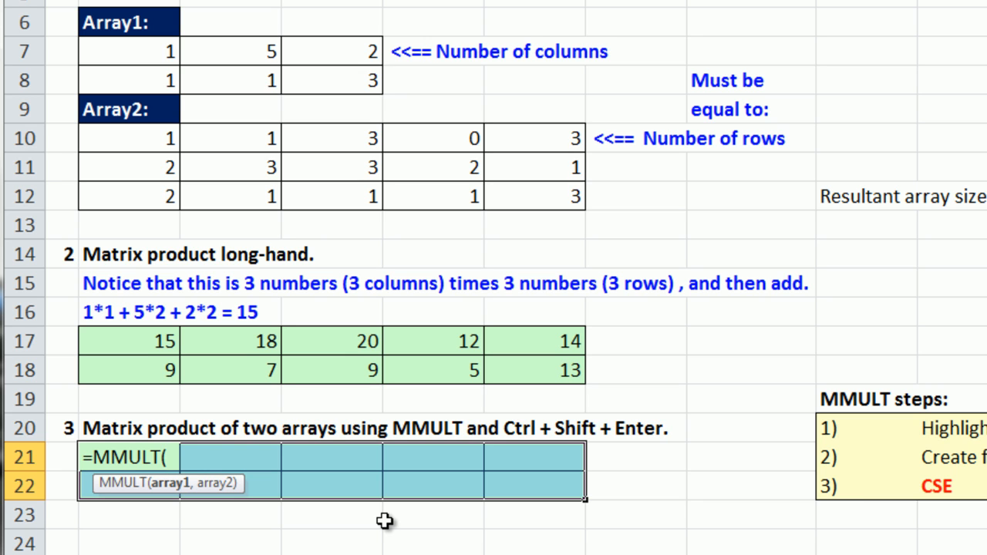
left_click_drag(128, 55, 330, 78)
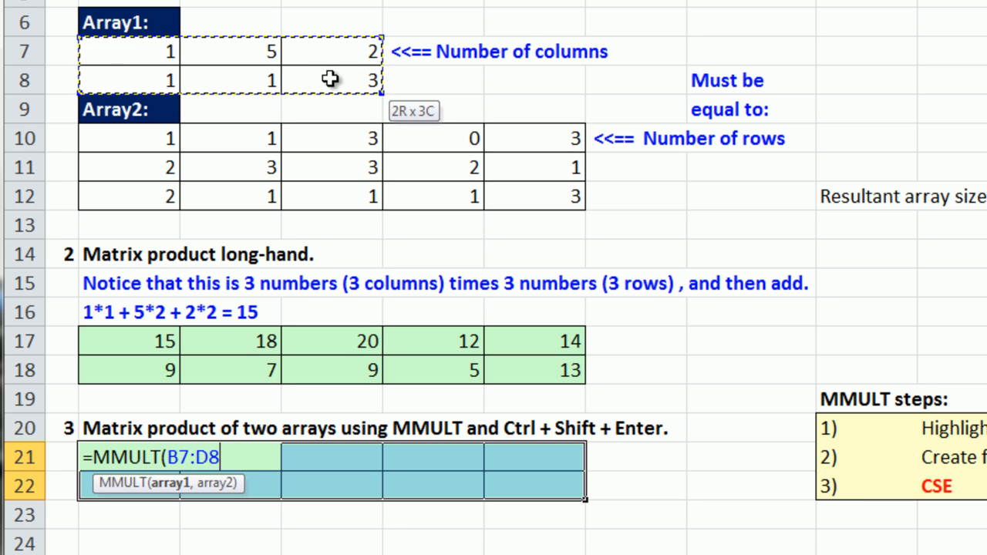
type(",")
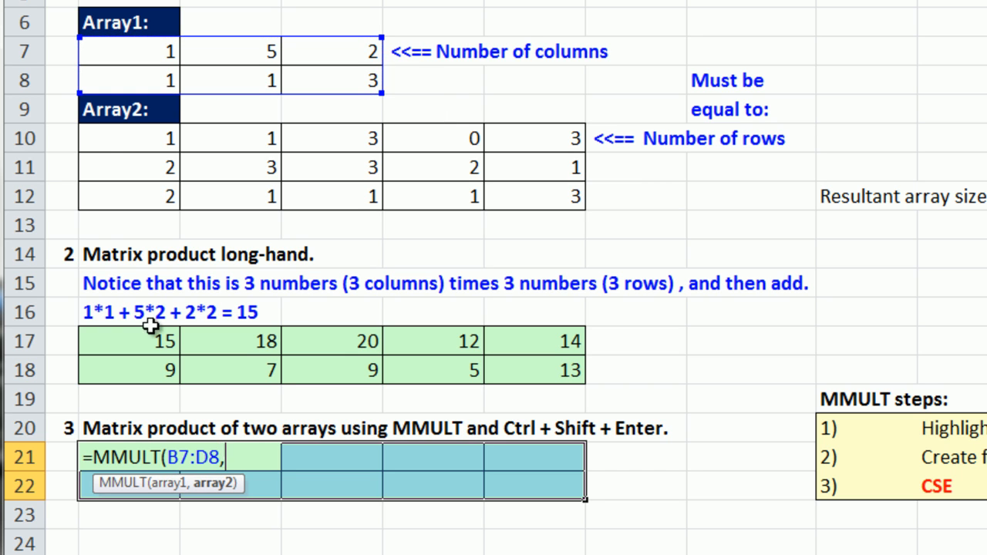
left_click_drag(90, 152, 517, 189)
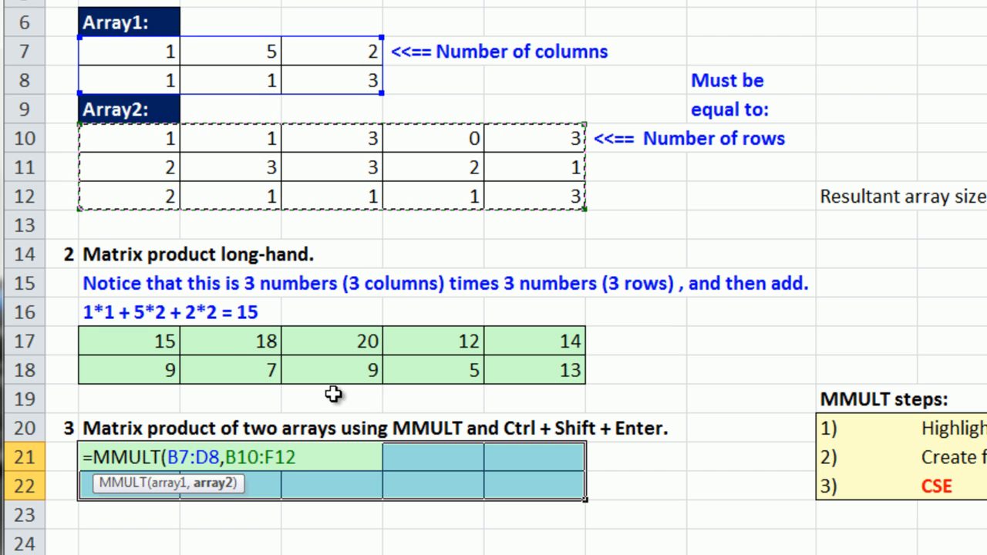
key("ctrl+shift+Return")
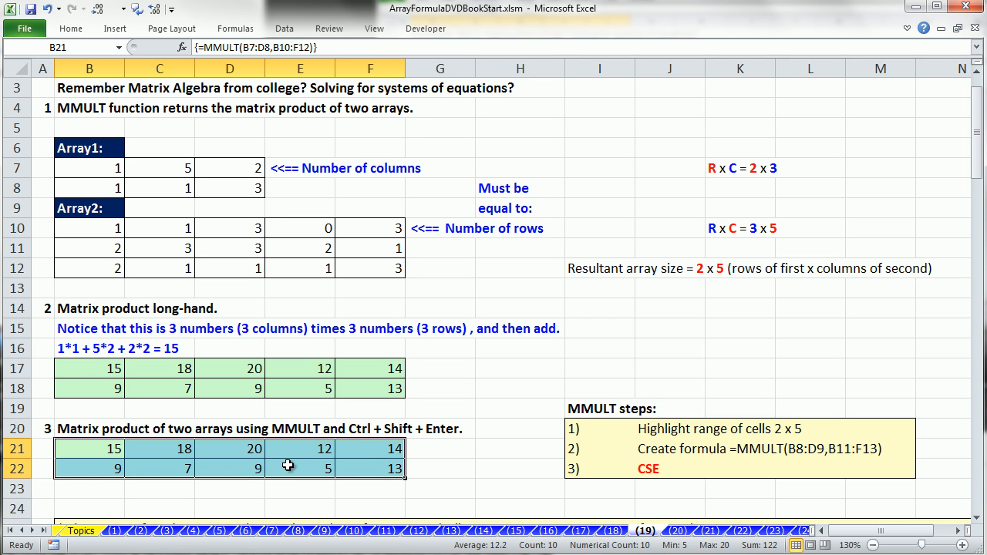
left_click(258, 455)
key("Delete")
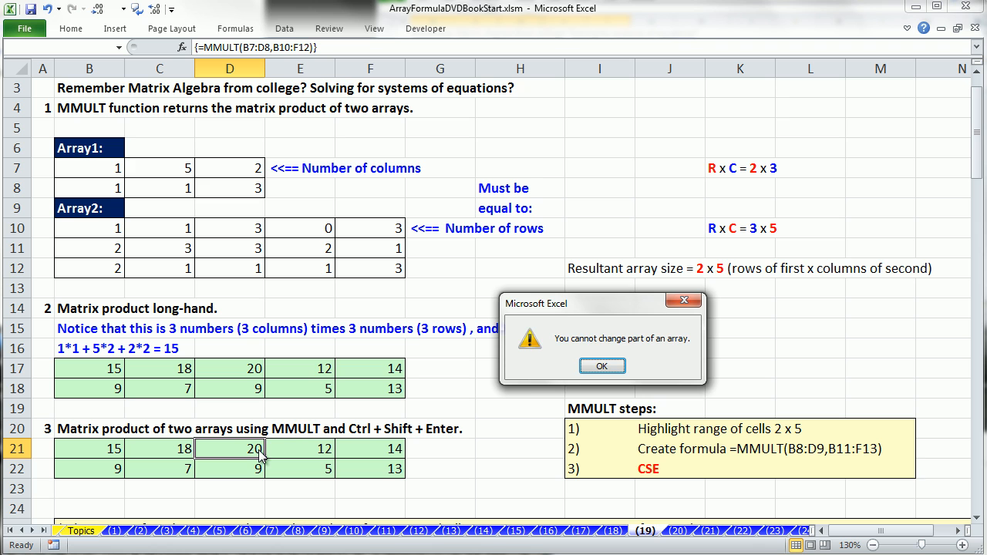
key("Return")
left_click(232, 68)
right_click(239, 74)
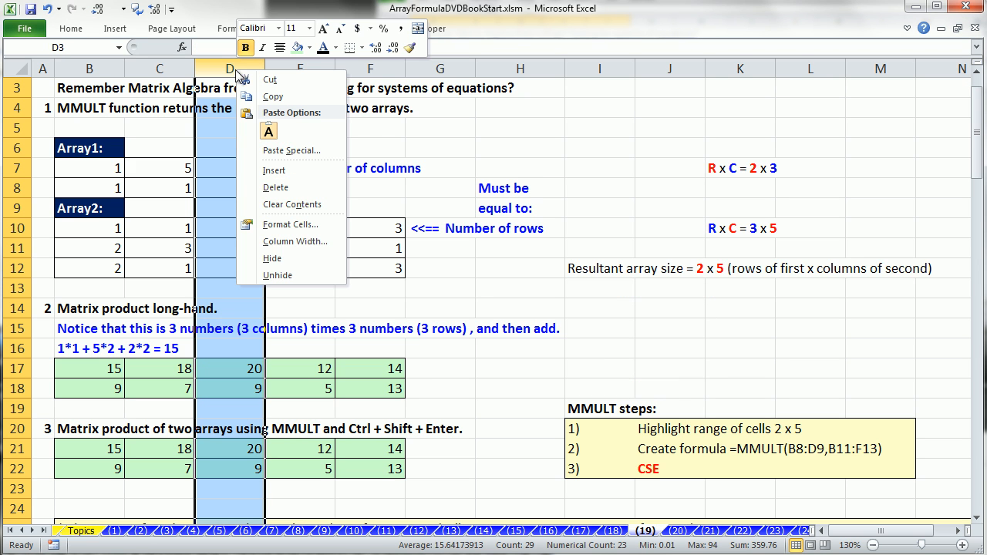
left_click(273, 171)
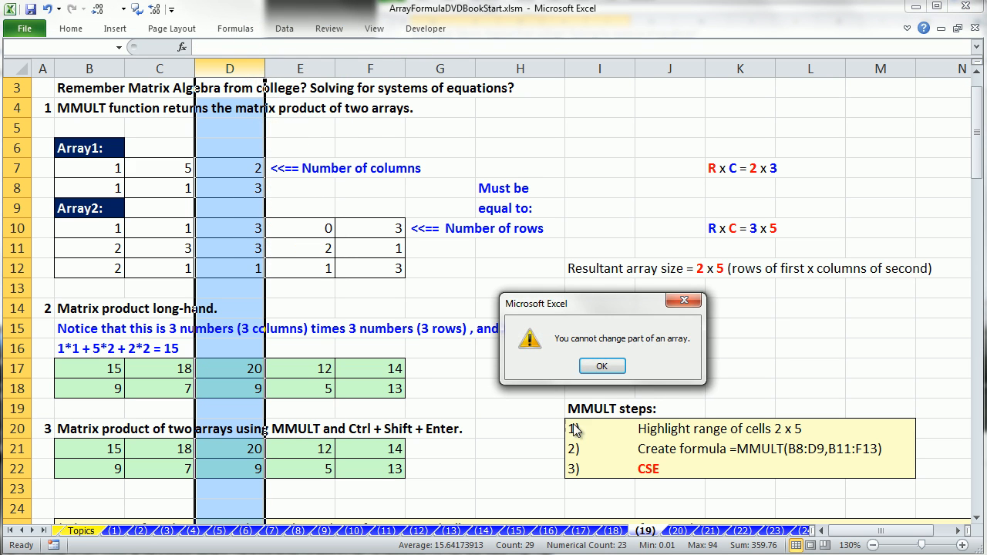
key("Return")
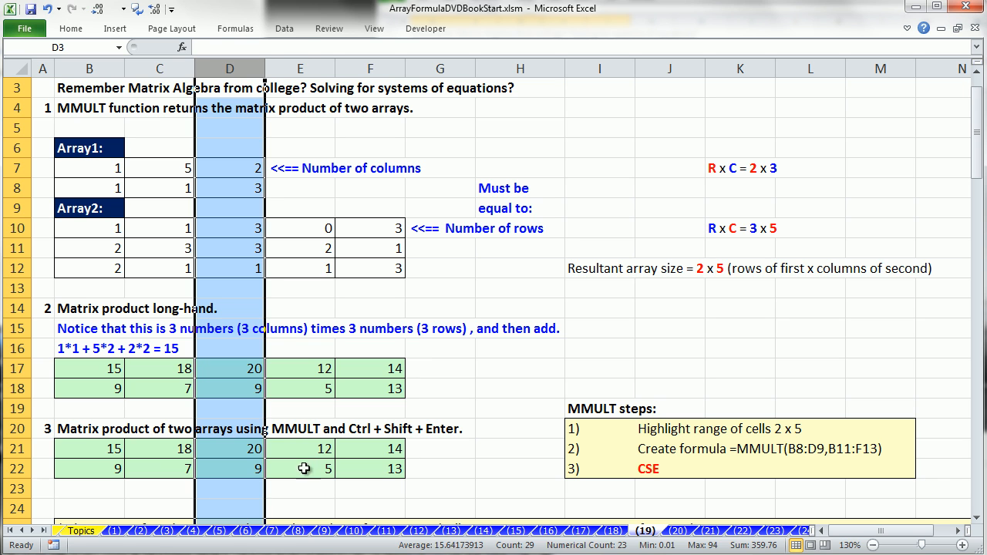
left_click(183, 459)
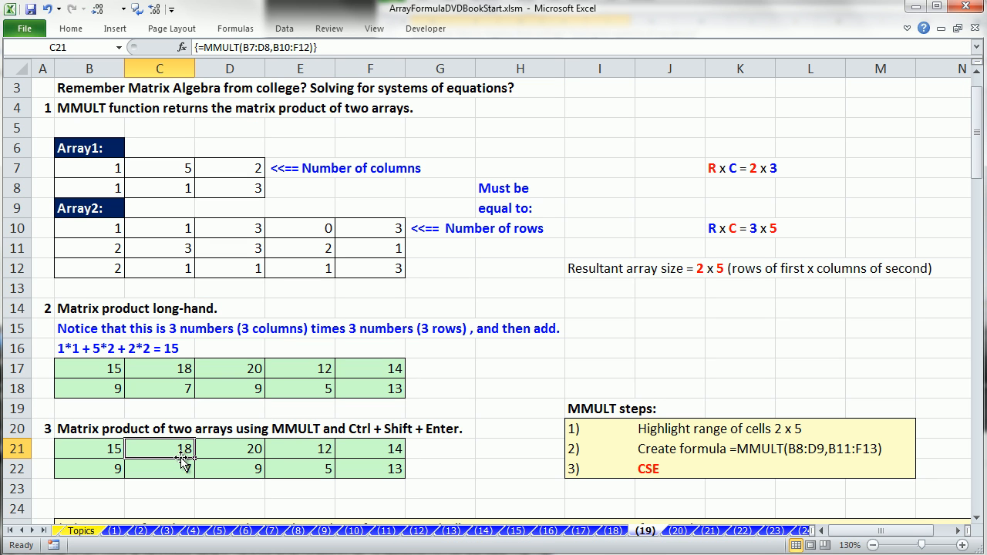
key("ctrl+slash")
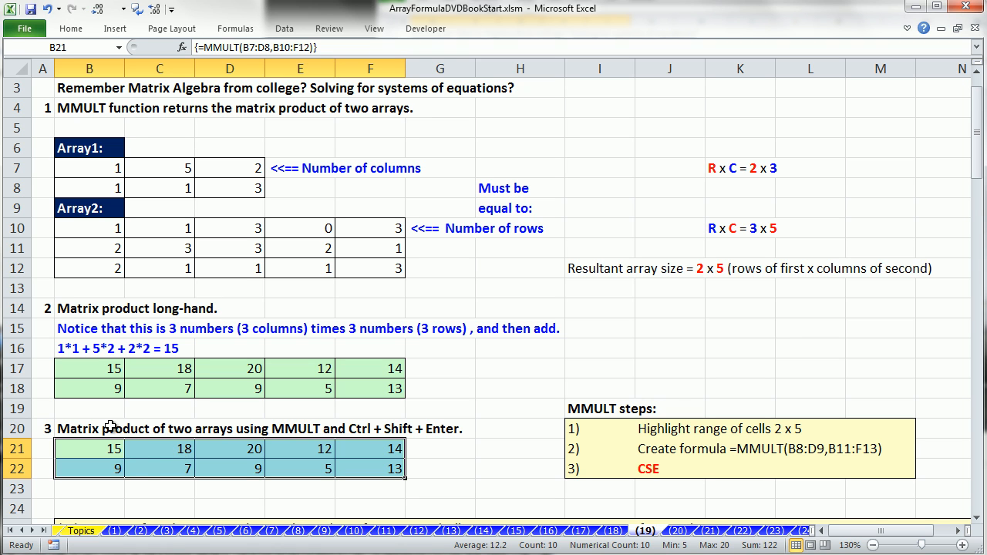
left_click(319, 489)
Step: Highlight both stocks' estimated returns and the Bad, OK, Great probabilities, then open E37's formula
scroll(361, 471, "down", 5)
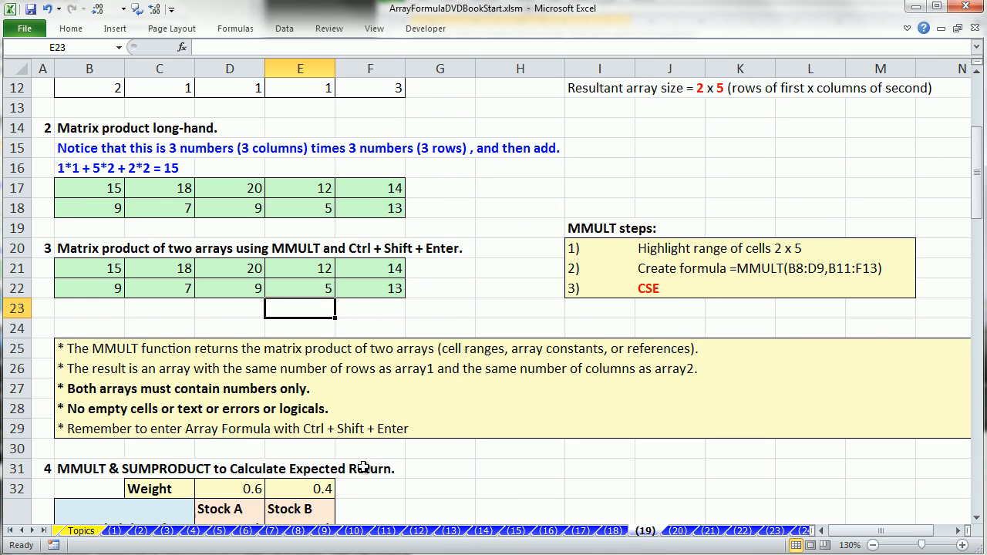
left_click_drag(978, 524, 979, 526)
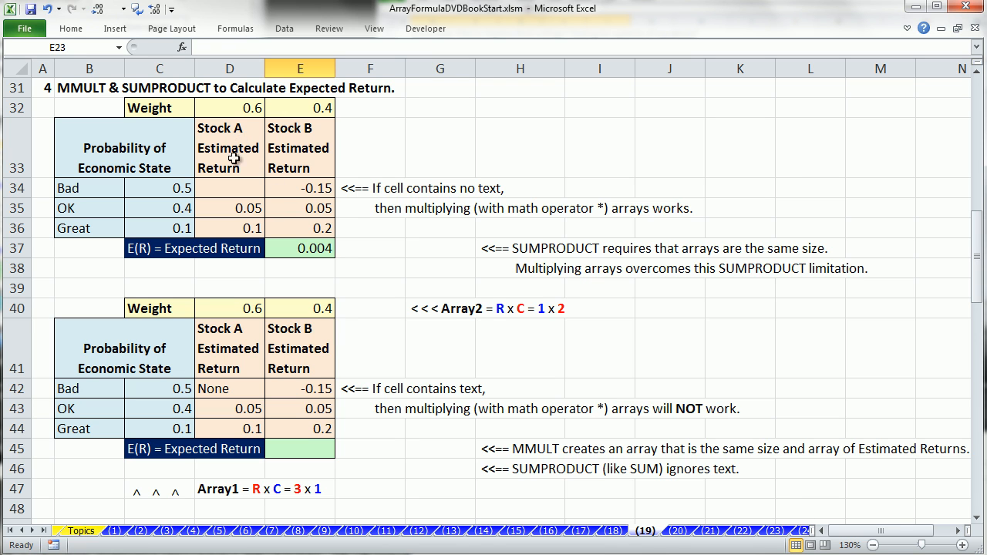
left_click_drag(234, 187, 241, 225)
left_click_drag(306, 190, 307, 224)
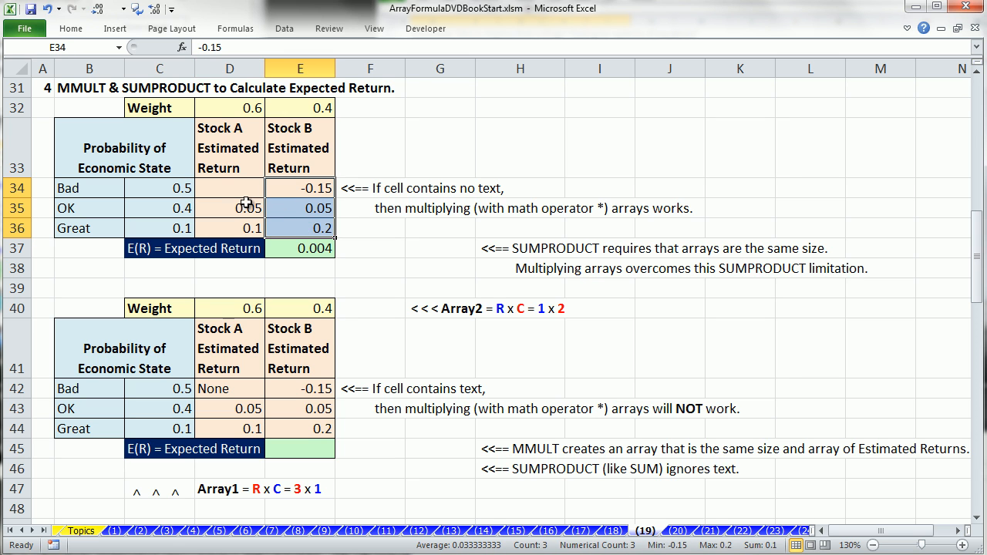
left_click_drag(238, 186, 264, 220)
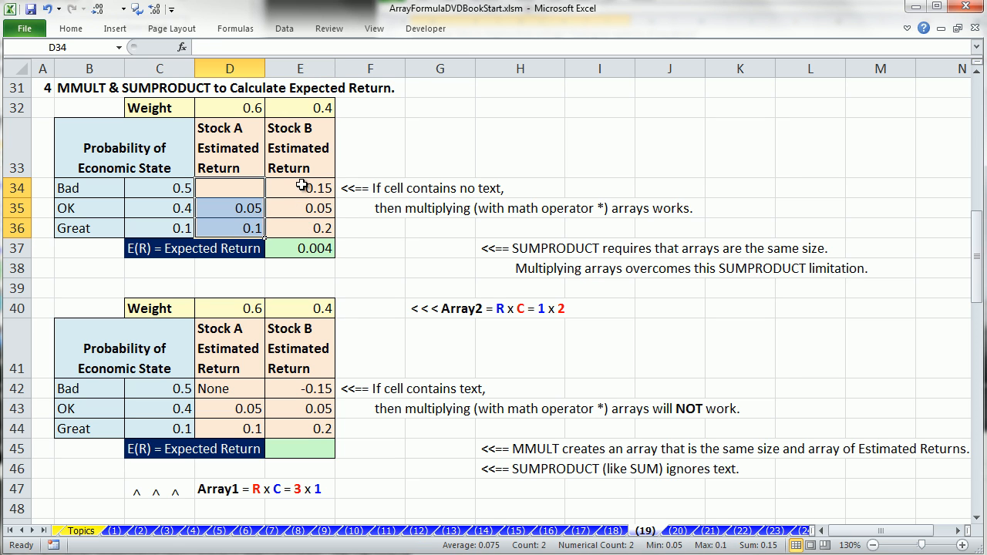
left_click_drag(301, 187, 307, 222)
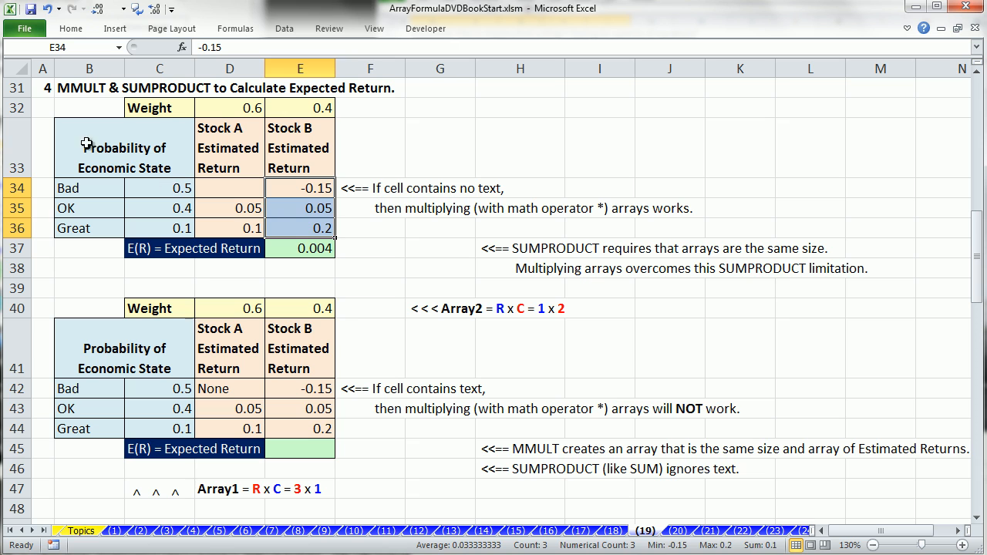
left_click(146, 189)
left_click(152, 204)
left_click(152, 224)
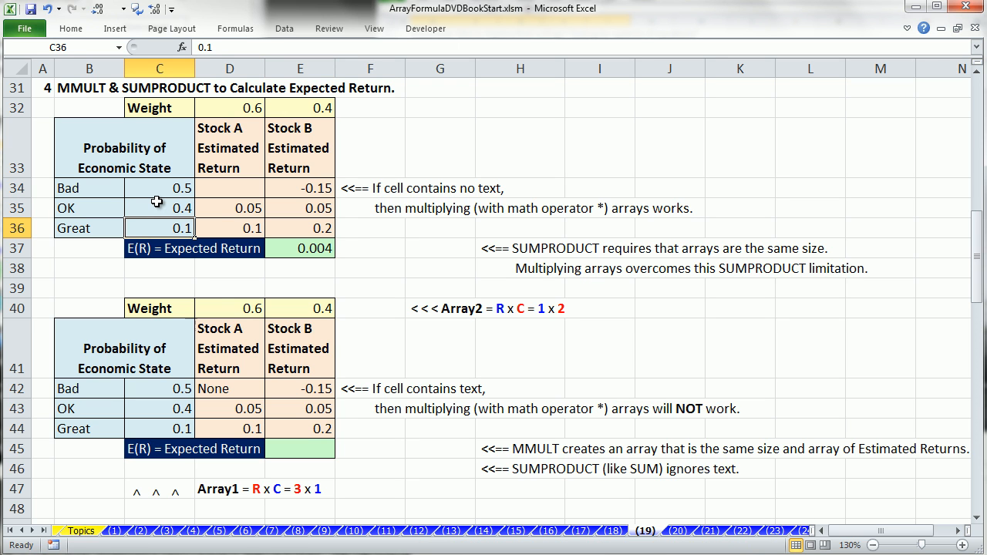
double_click(318, 249)
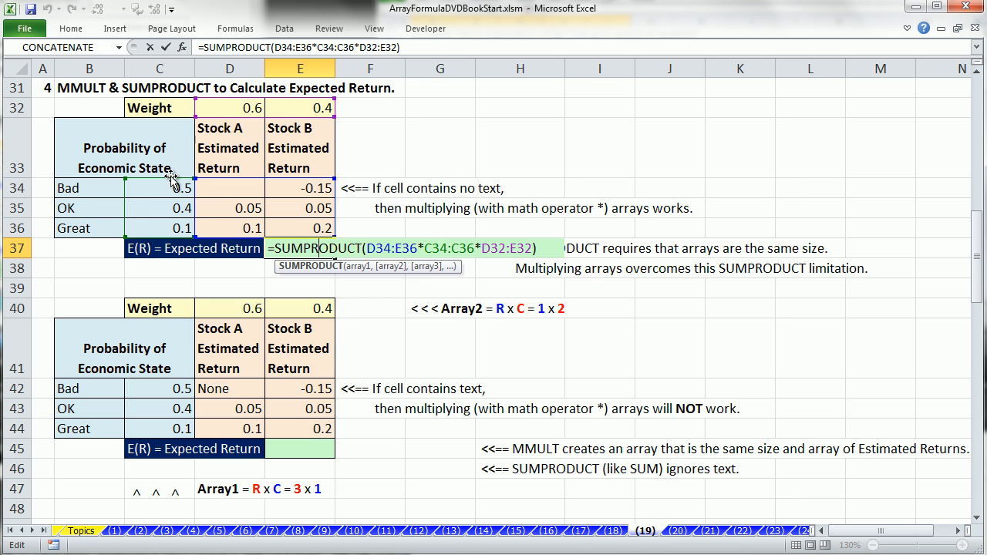
left_click_drag(368, 247, 535, 248)
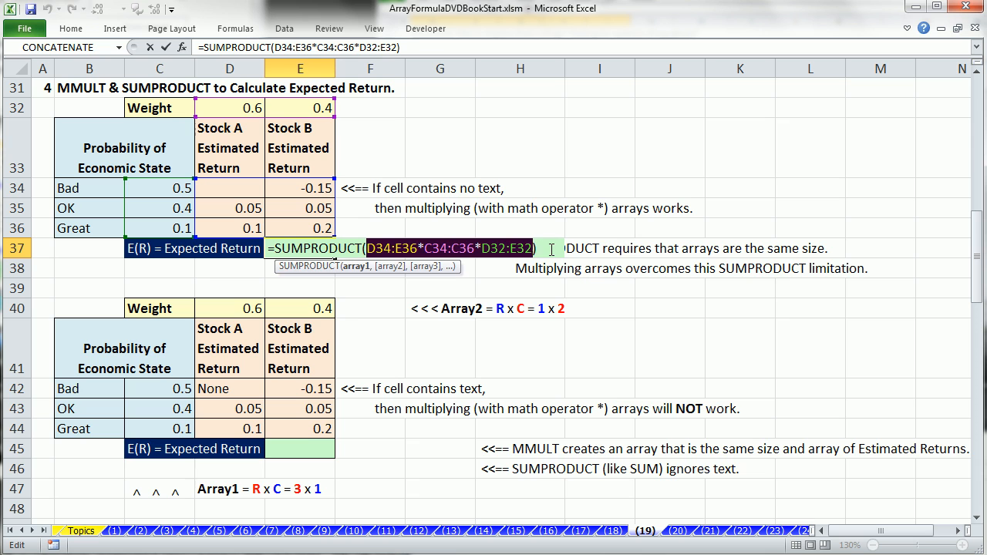
key("F9")
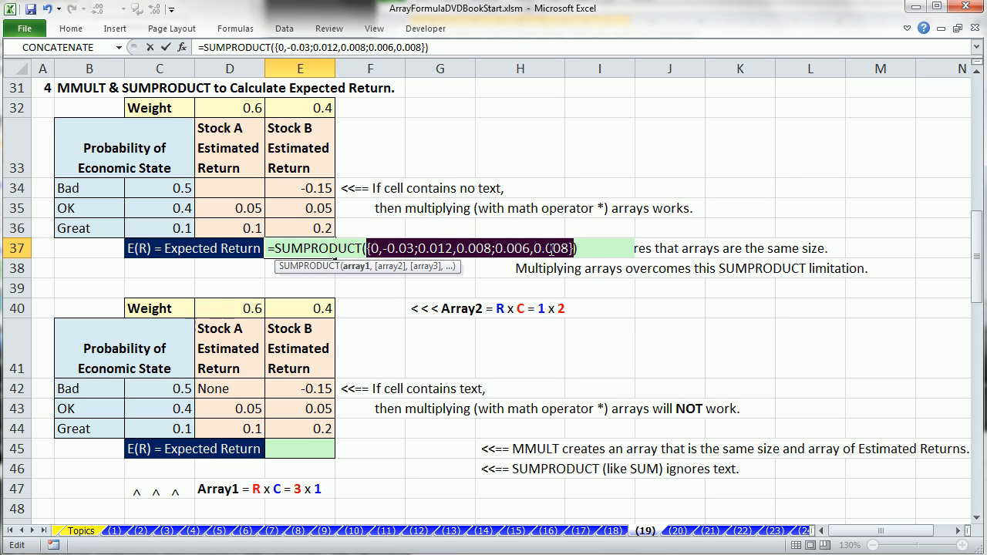
key("ctrl+z")
key("Return")
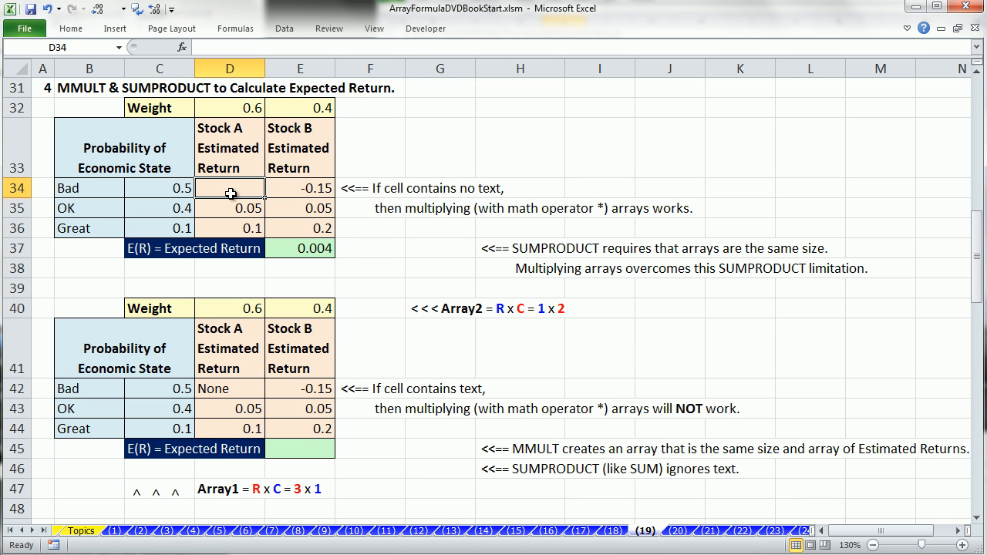
Step: Copy E37's expected-return formula into E45, where the None in D42 makes it return #VALUE!
left_click(238, 392)
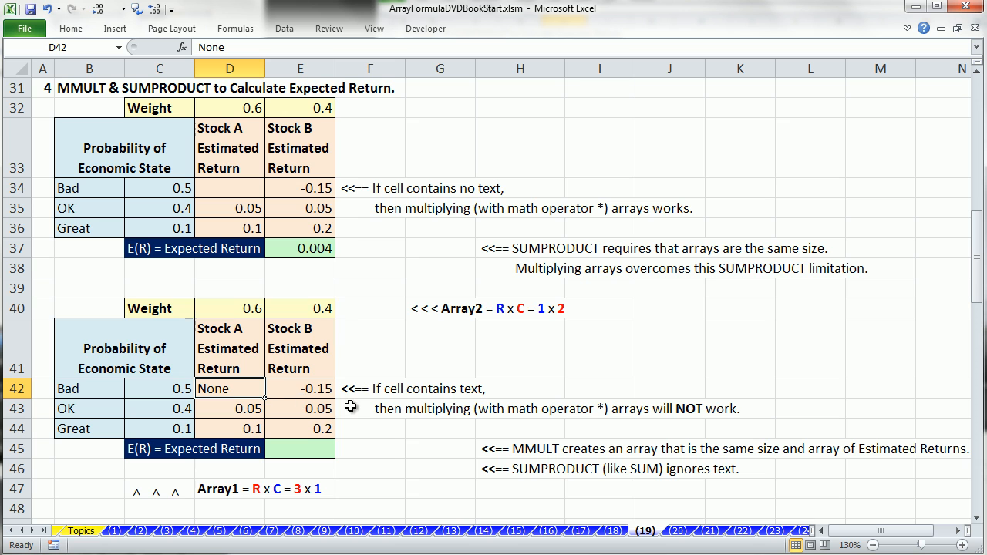
left_click(300, 245)
key("ctrl+c")
left_click(290, 449)
key("ctrl+v")
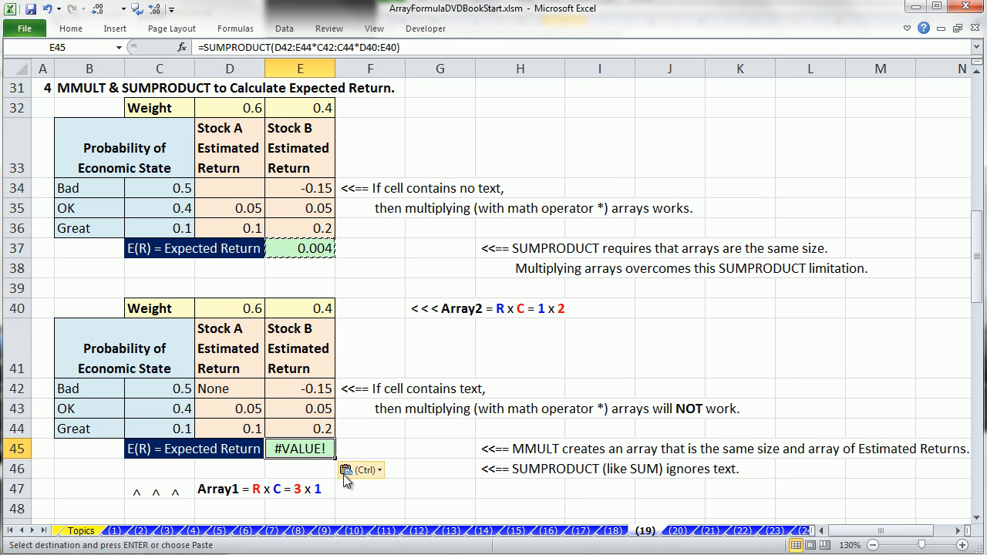
key("F2")
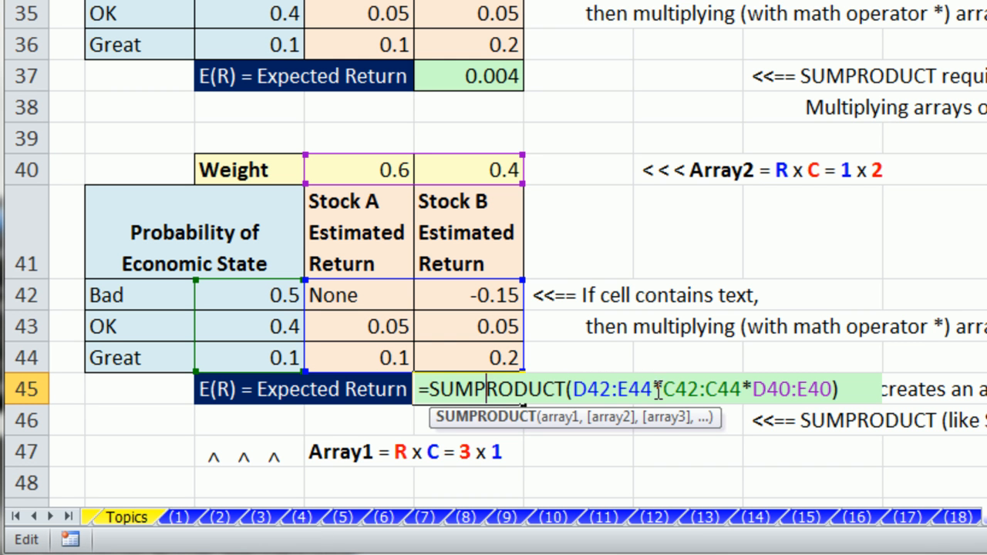
left_click_drag(653, 389, 662, 389)
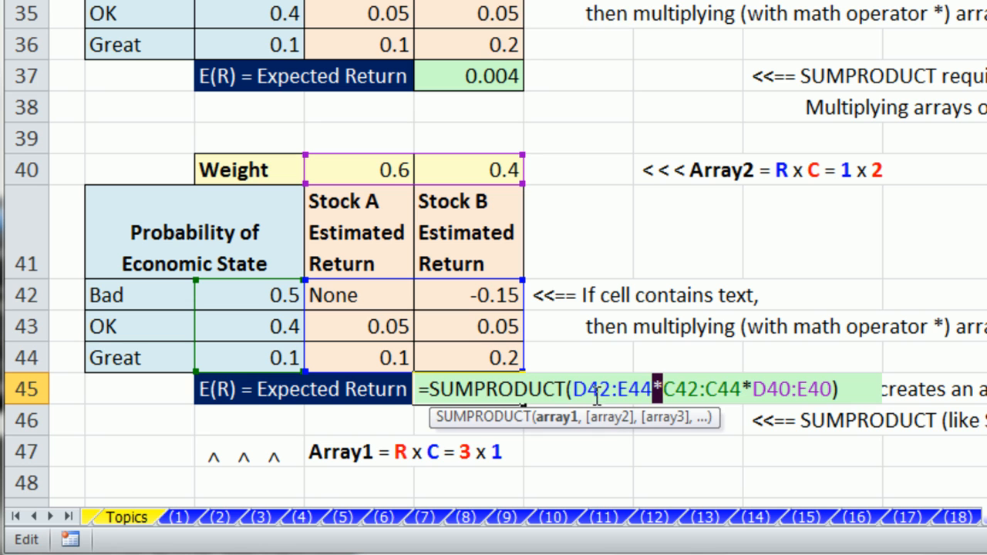
left_click_drag(577, 391, 835, 391)
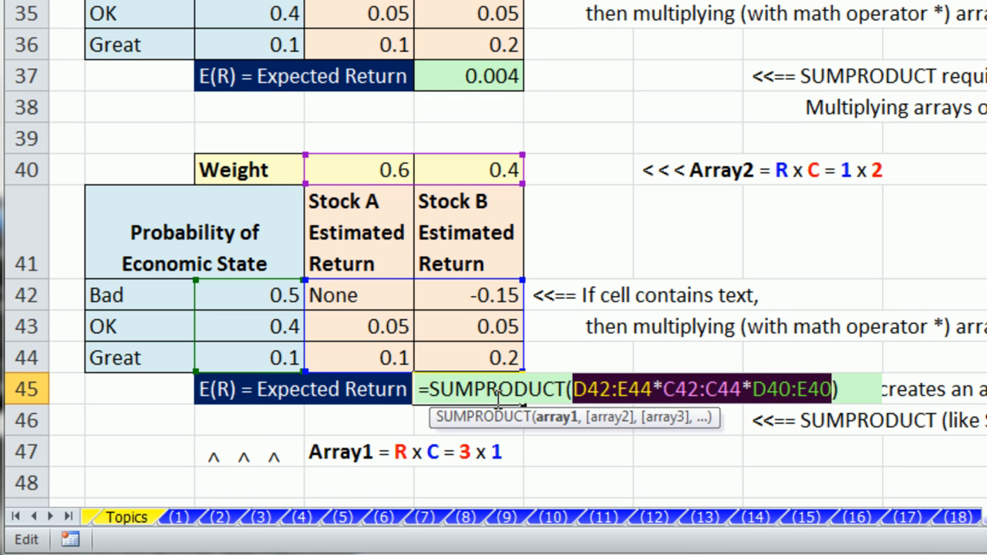
key("ctrl+Return")
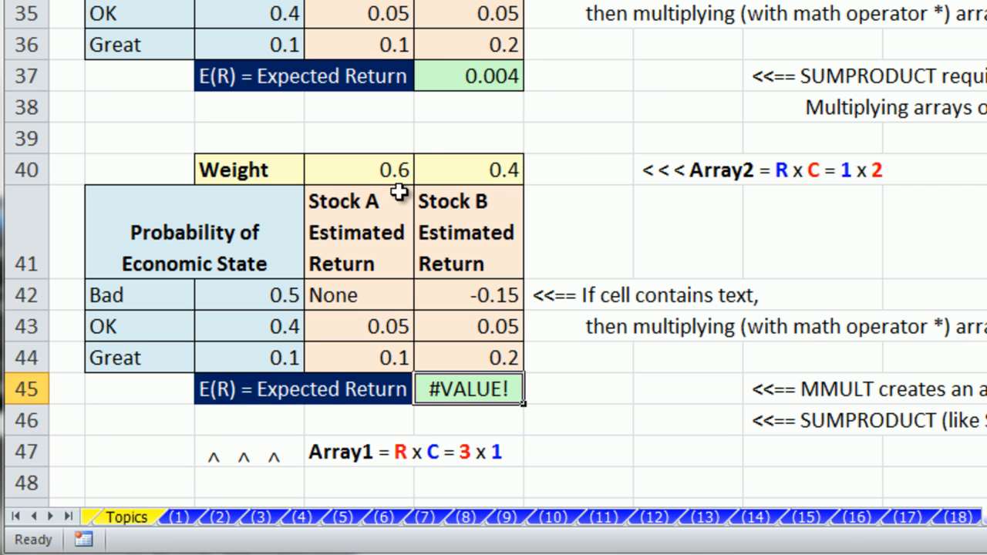
Step: Select the probabilities 0.5, 0.4, 0.1, the weights 0.6 and 0.4, and the returns block to compare sizes
left_click_drag(260, 299, 245, 346)
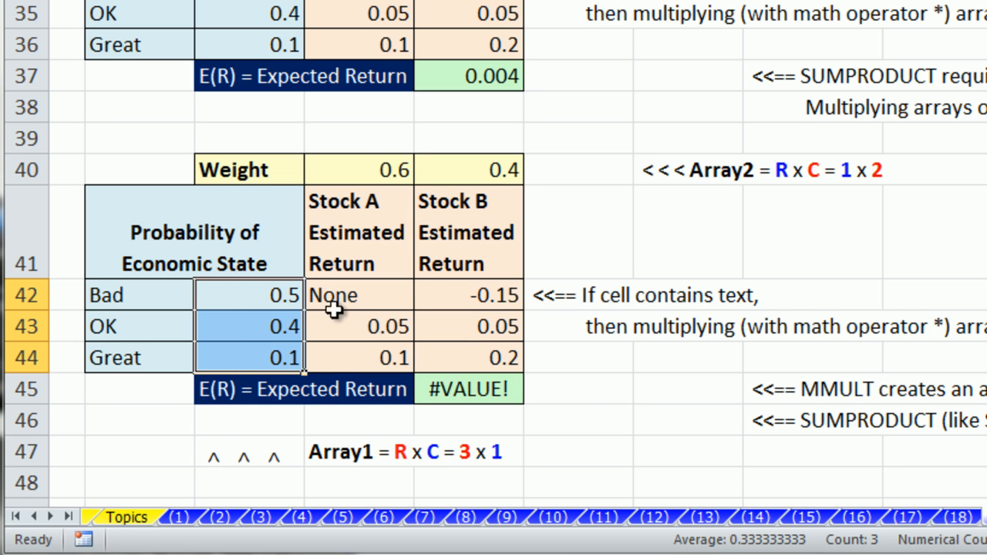
left_click_drag(366, 172, 488, 171)
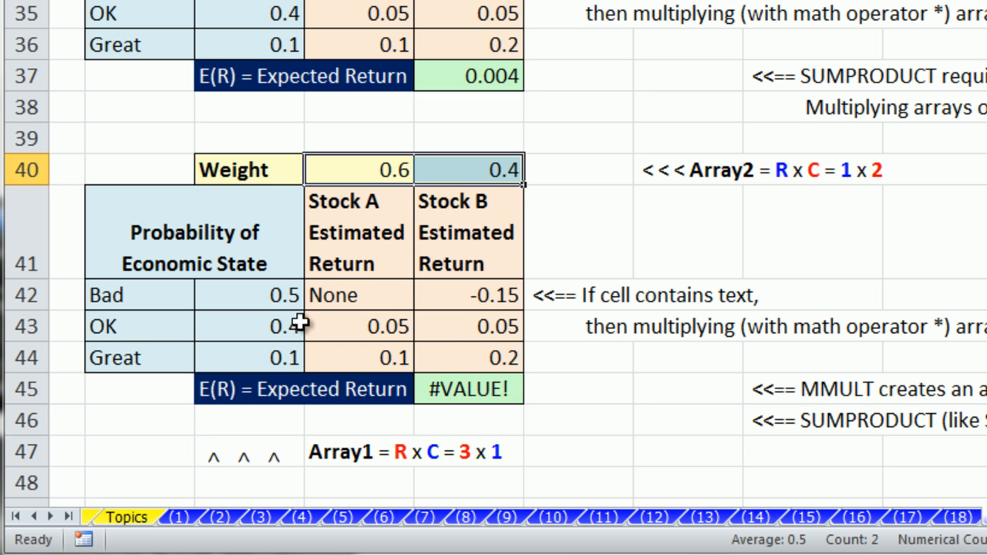
left_click_drag(276, 295, 262, 351)
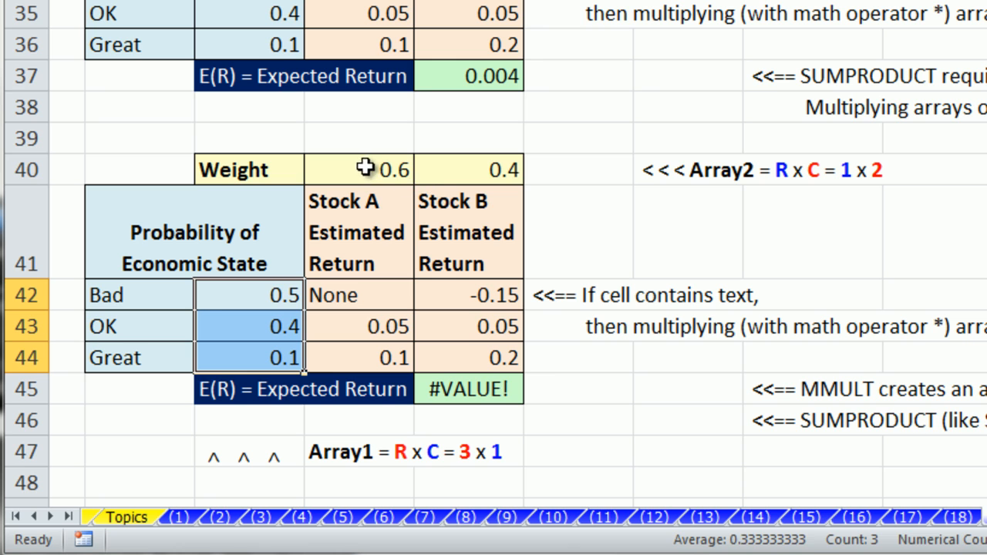
left_click_drag(363, 168, 494, 184)
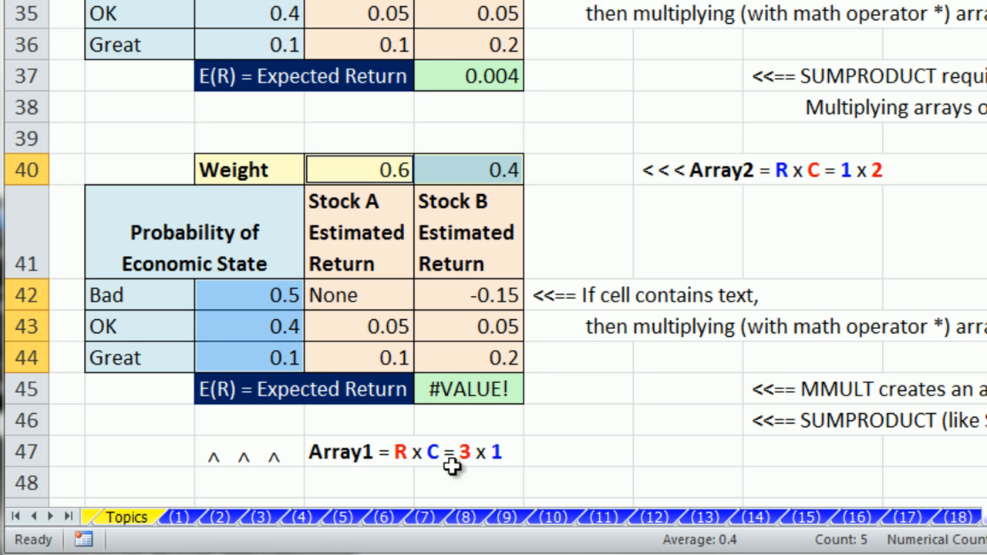
left_click_drag(352, 287, 478, 346)
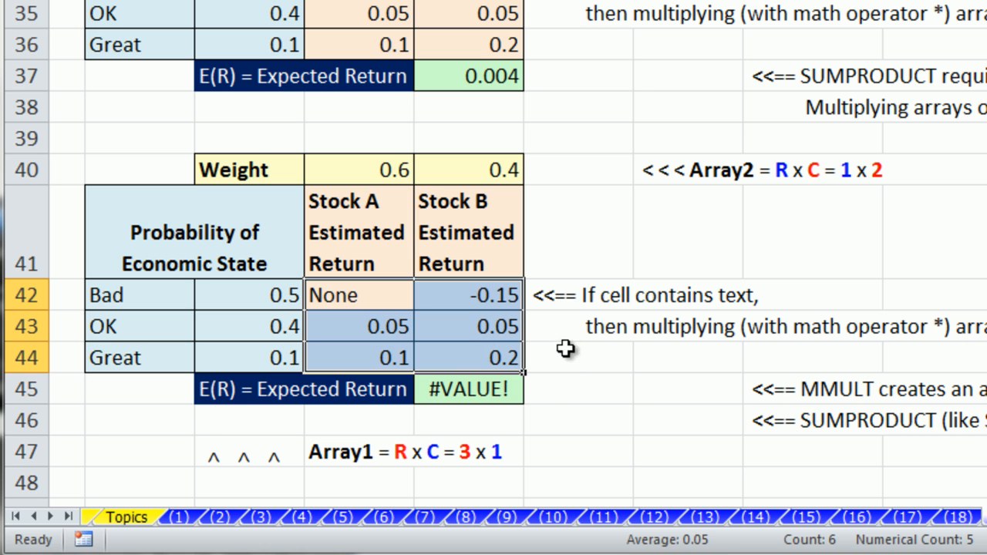
Step: Start E45 with MMULT(C42:C44,D40:E40) and preview its 3x2 array with F9 before undoing
left_click(486, 393)
type("=mm")
key("Tab")
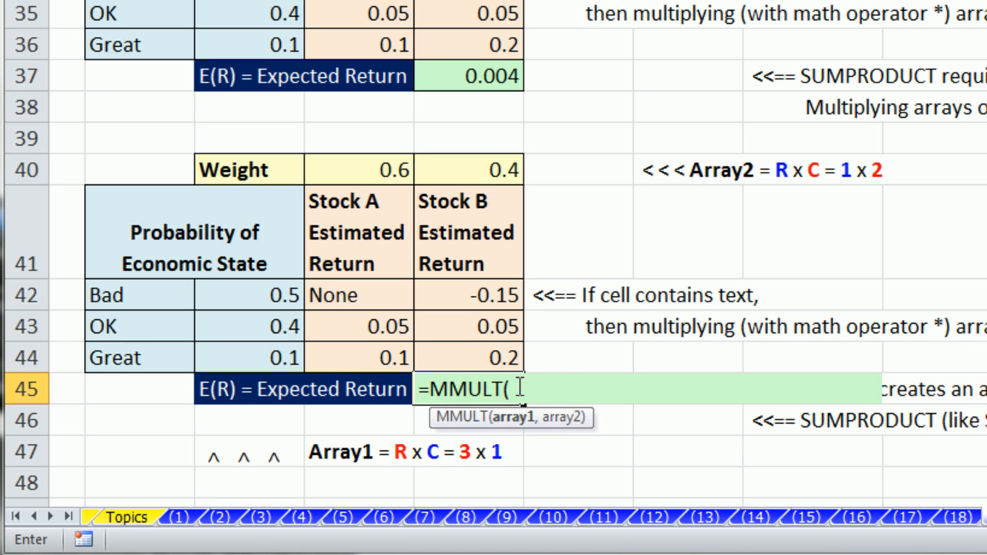
left_click_drag(232, 296, 237, 370)
type(",")
left_click_drag(337, 170, 463, 174)
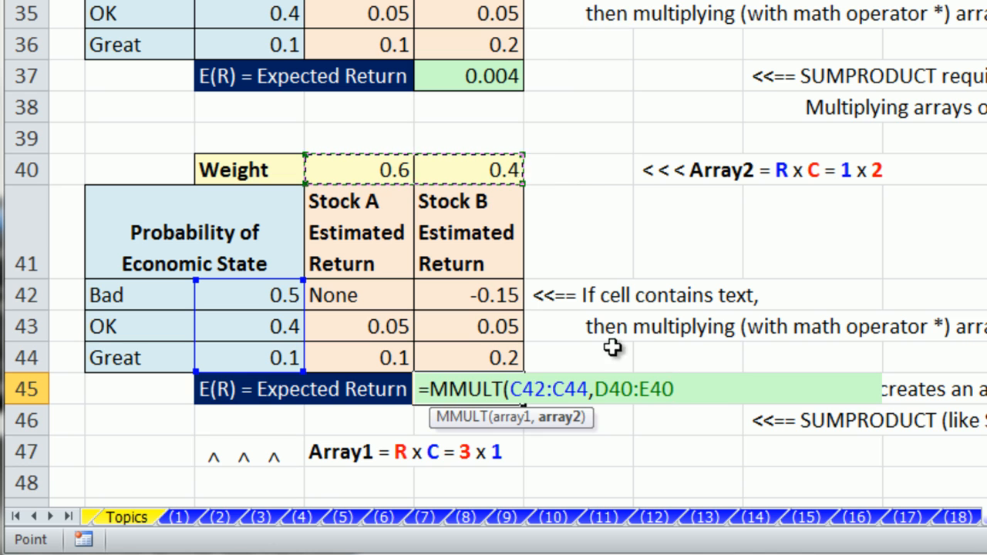
type(")")
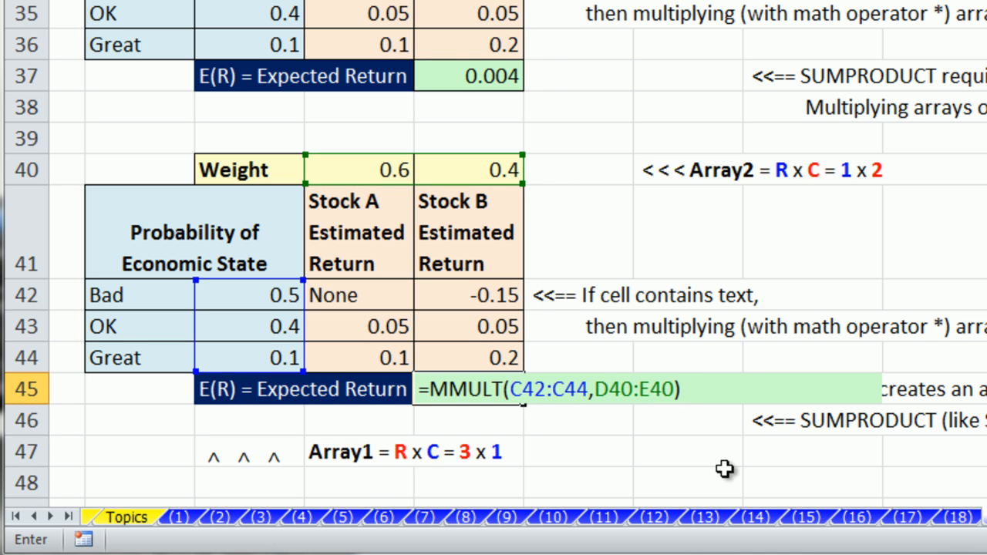
left_click_drag(730, 388, 147, 358)
key("F9")
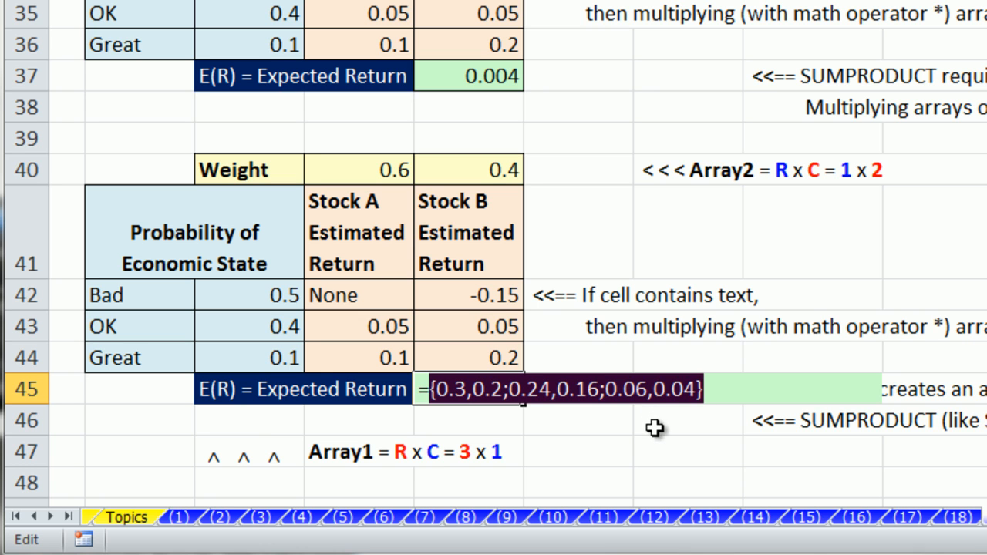
key("ctrl+z")
Step: Wrap it as =SUMPRODUCT(D42:E44,MMULT(C42:C44,D40:E40)) and commit, giving 0.004
left_click(429, 389)
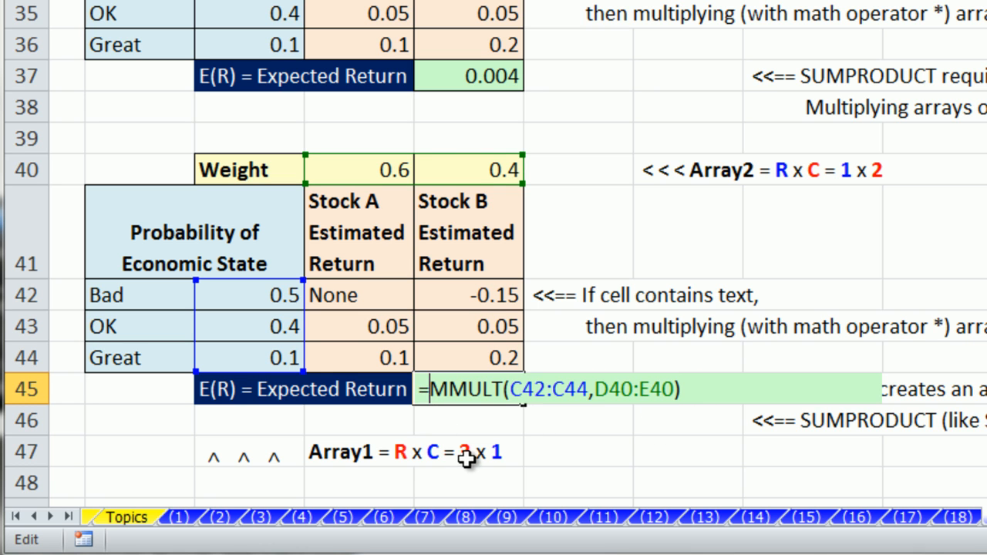
type("sump")
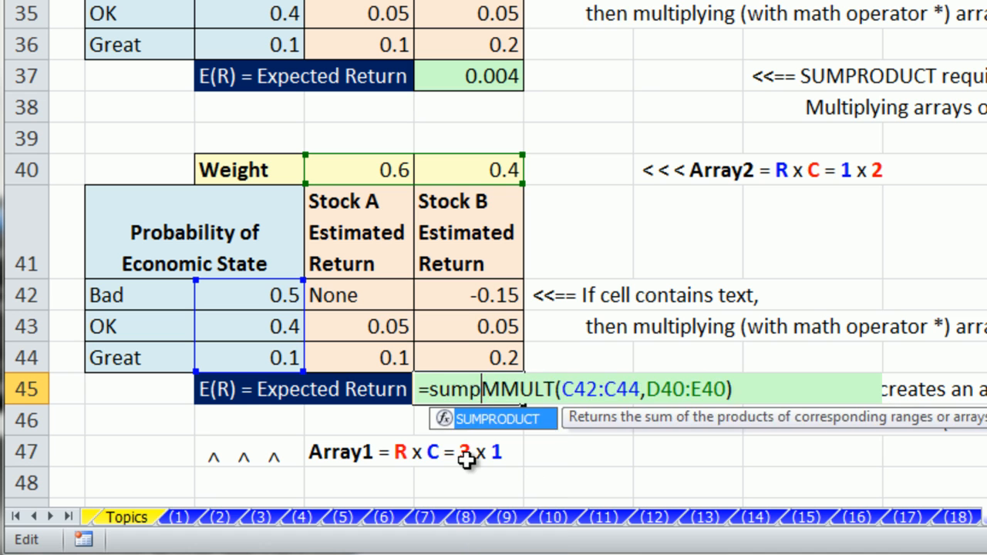
key("Tab")
left_click_drag(319, 287, 465, 354)
type(",")
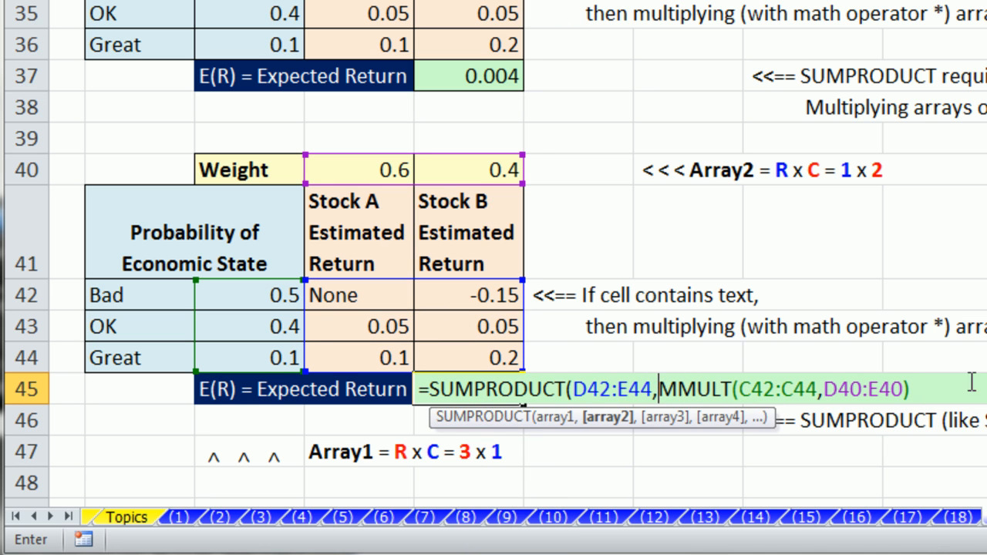
left_click(952, 392)
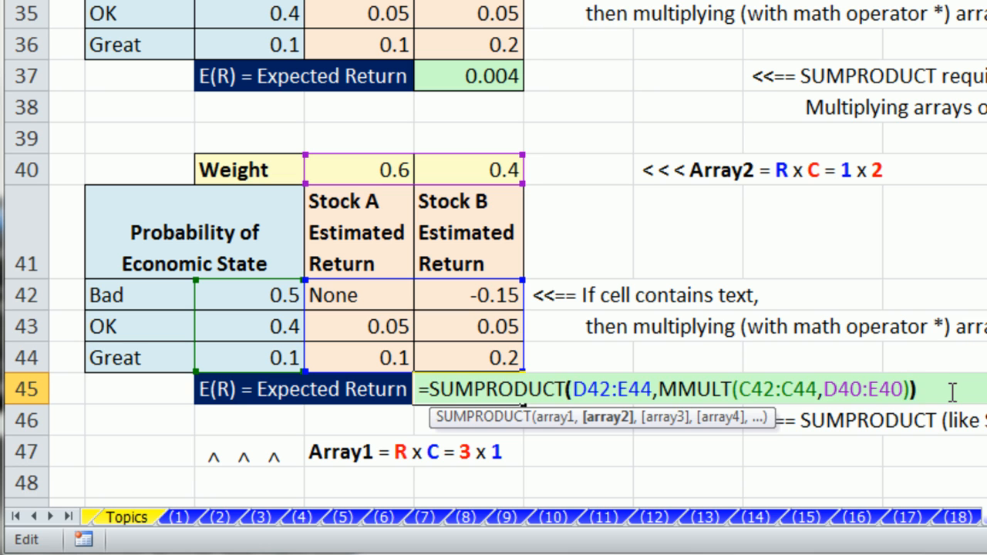
key("ctrl+Return")
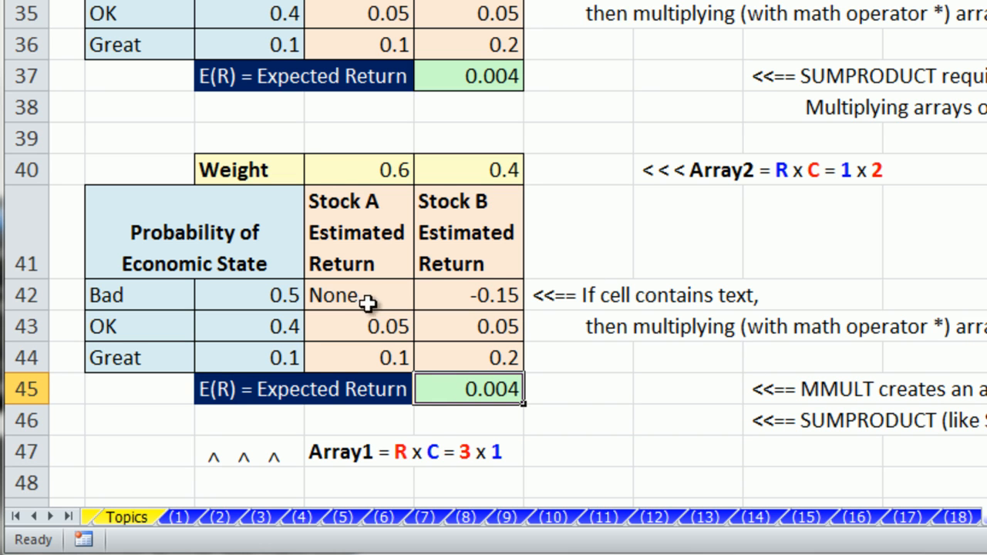
double_click(462, 392)
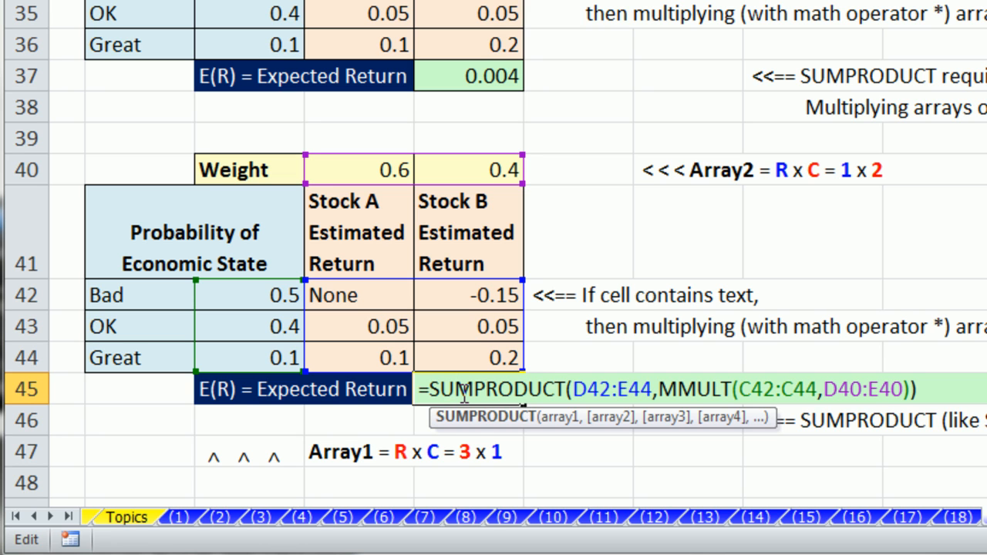
key("Return")
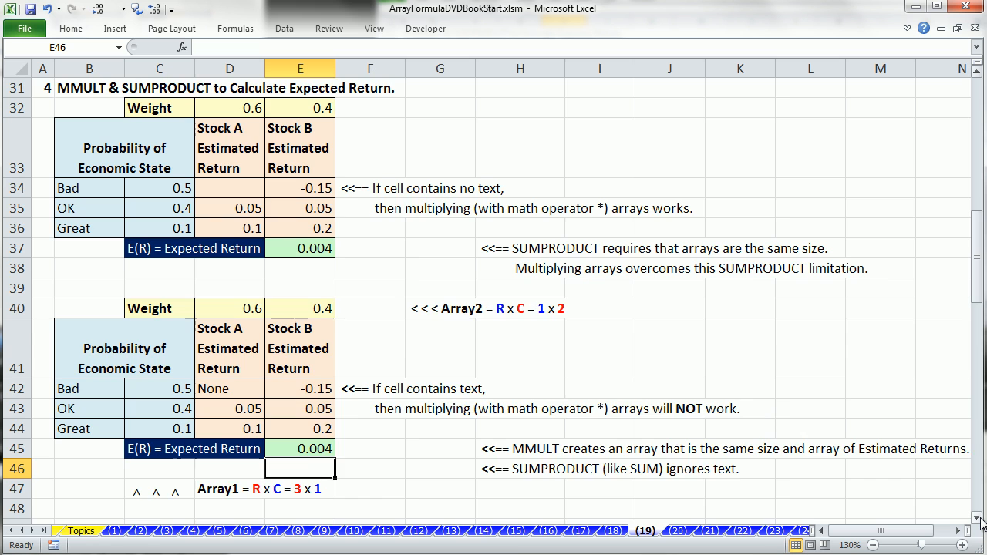
left_click(978, 518)
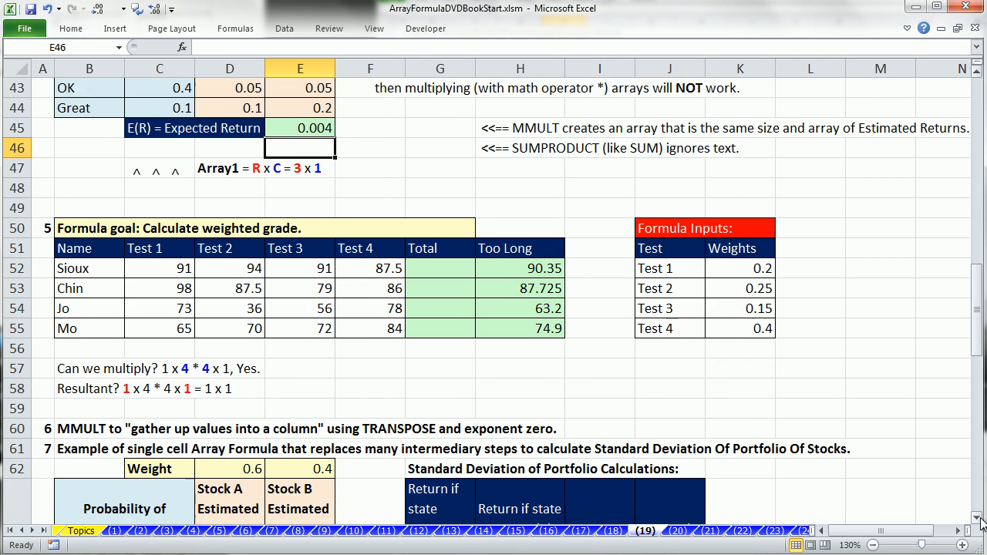
left_click(977, 518)
left_click(978, 519)
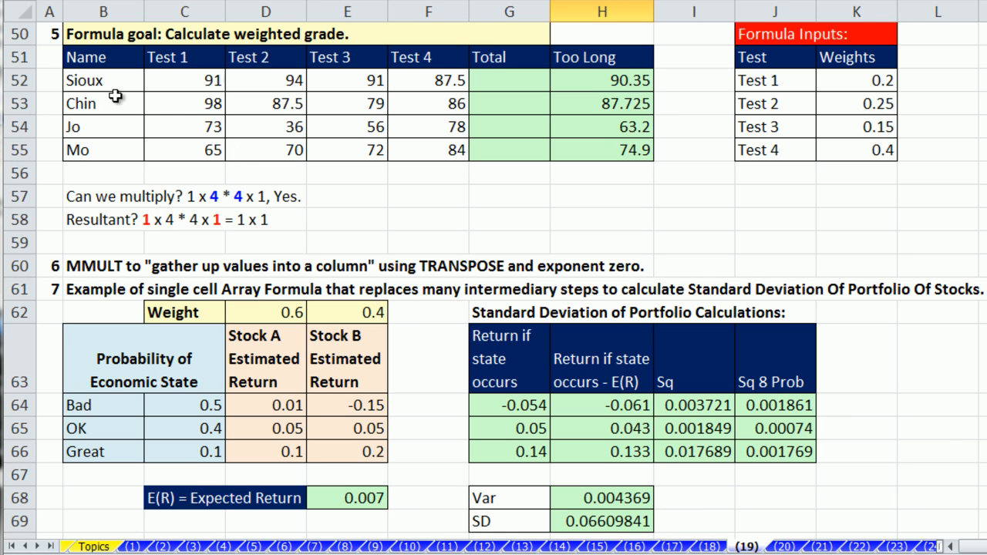
left_click_drag(154, 81, 441, 87)
left_click_drag(853, 81, 865, 156)
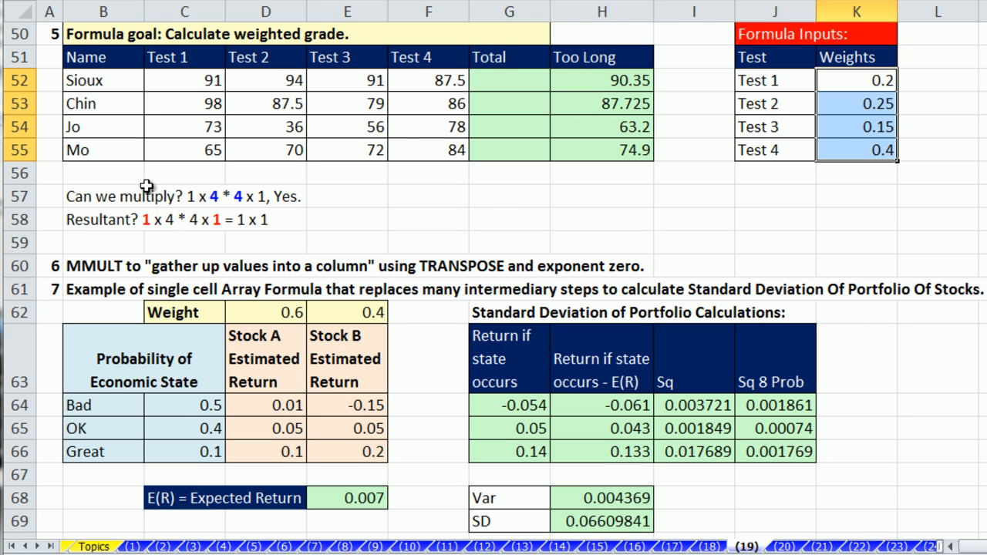
left_click_drag(158, 81, 453, 88)
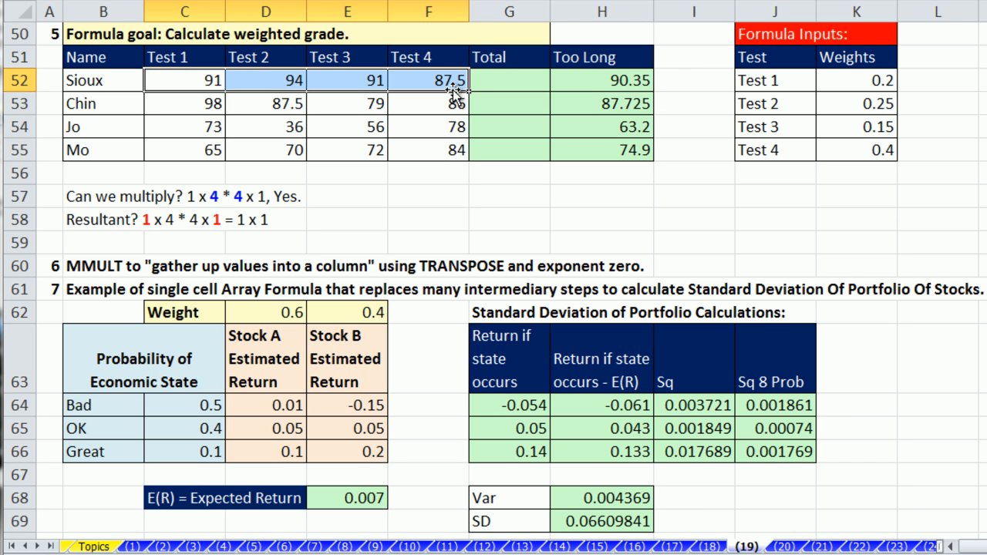
left_click_drag(843, 77, 858, 144)
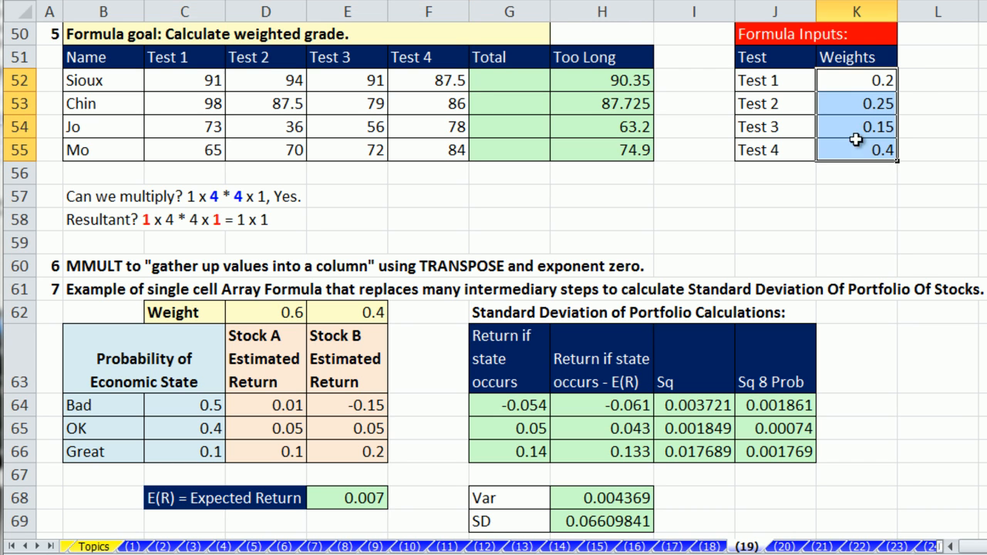
double_click(598, 81)
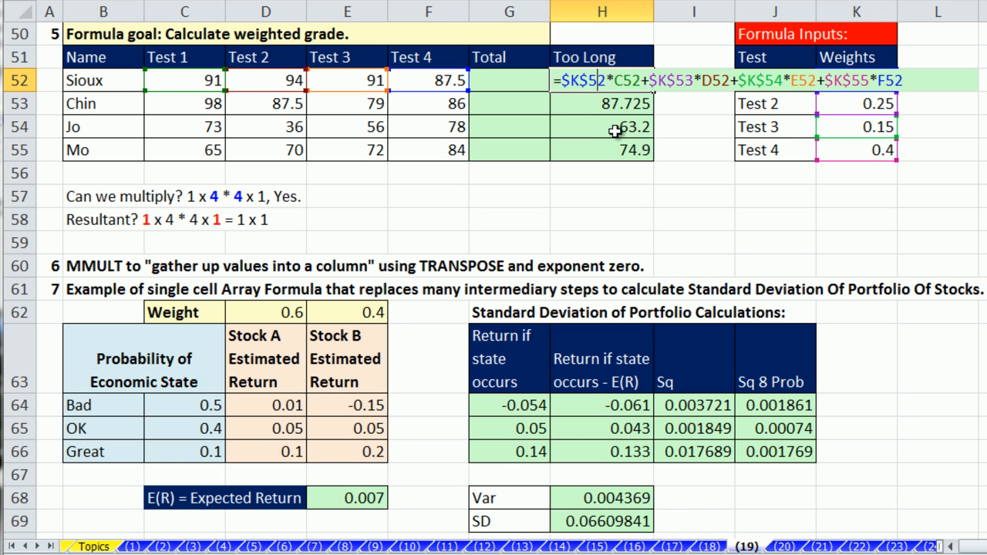
key("ctrl+Return")
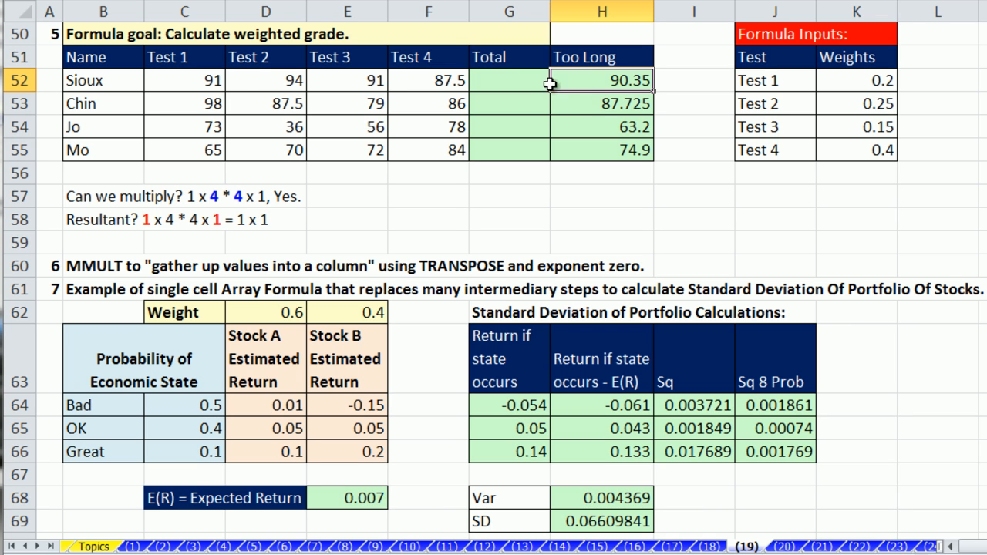
left_click(179, 87)
left_click_drag(179, 87, 393, 90)
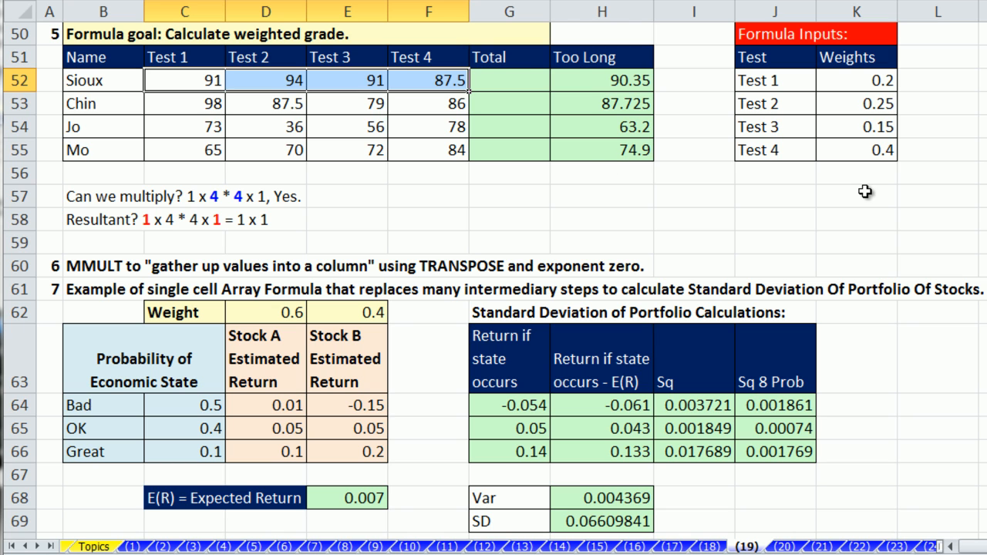
Step: Enter =MMULT(C52:F52,$K$52:$K$55) in G52 for the first student's weighted total
left_click(523, 77)
type("=mm")
key("Tab")
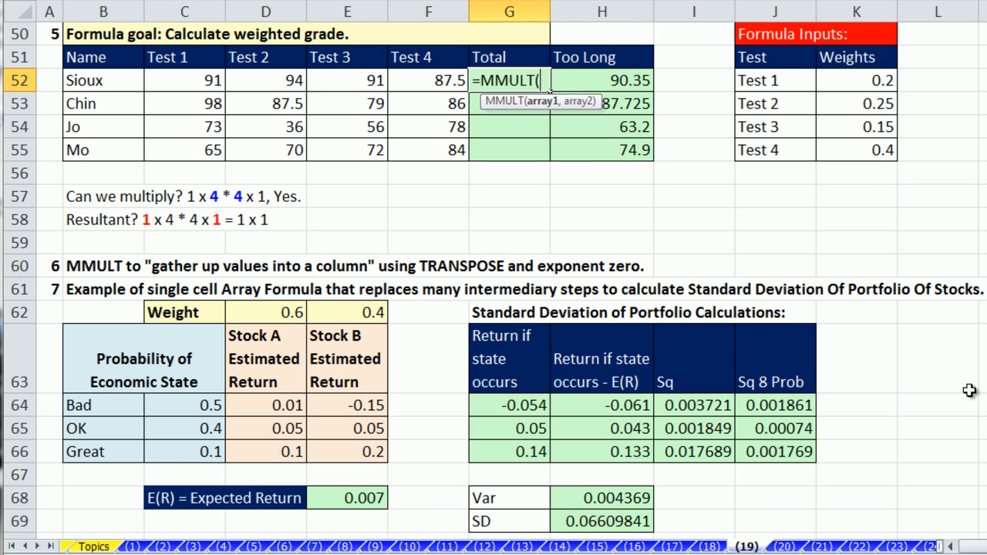
left_click_drag(187, 84, 404, 69)
type(",")
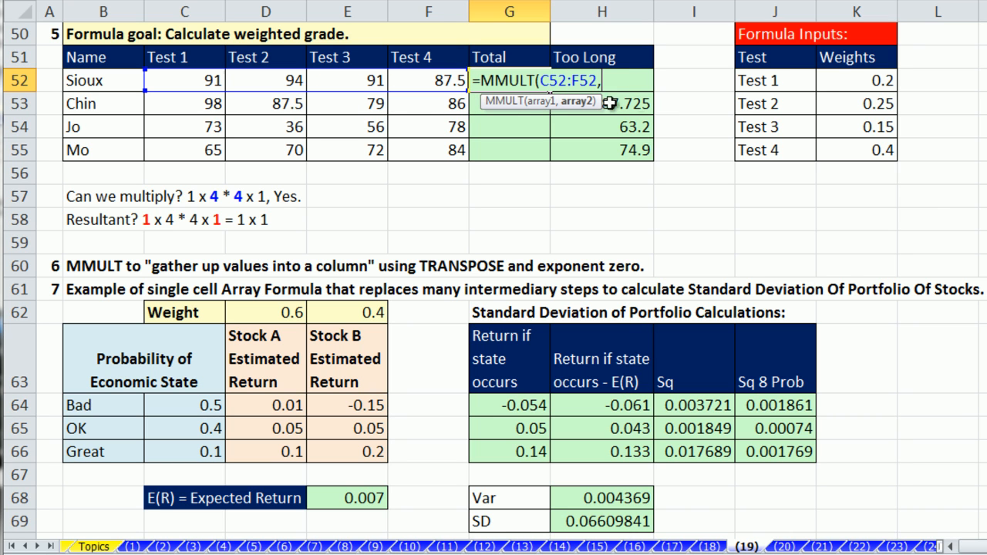
left_click_drag(842, 75, 848, 151)
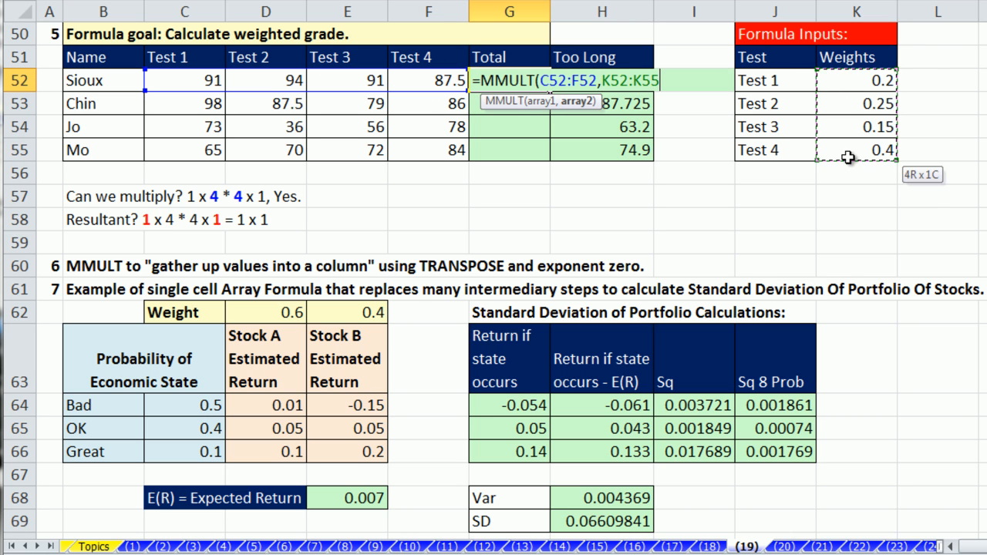
key("F4")
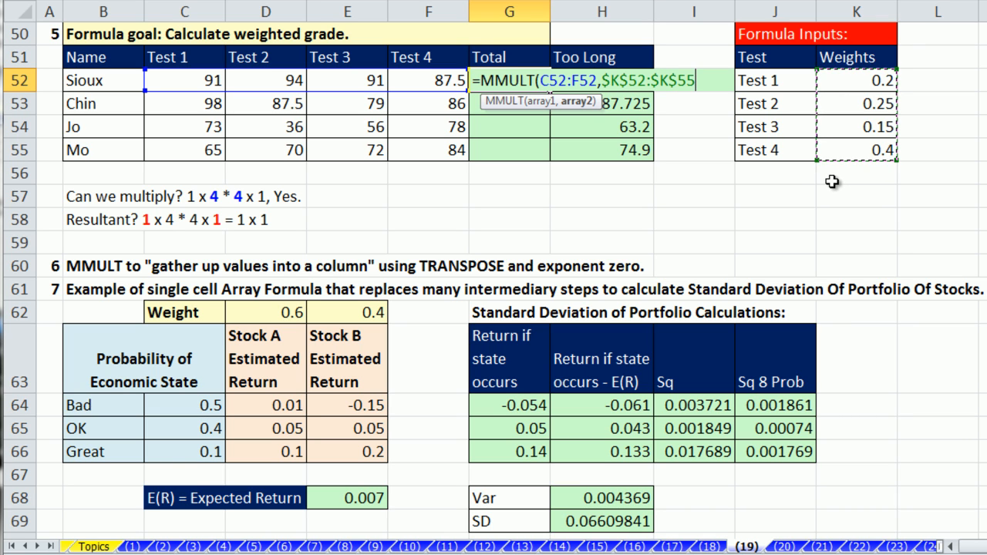
type(")")
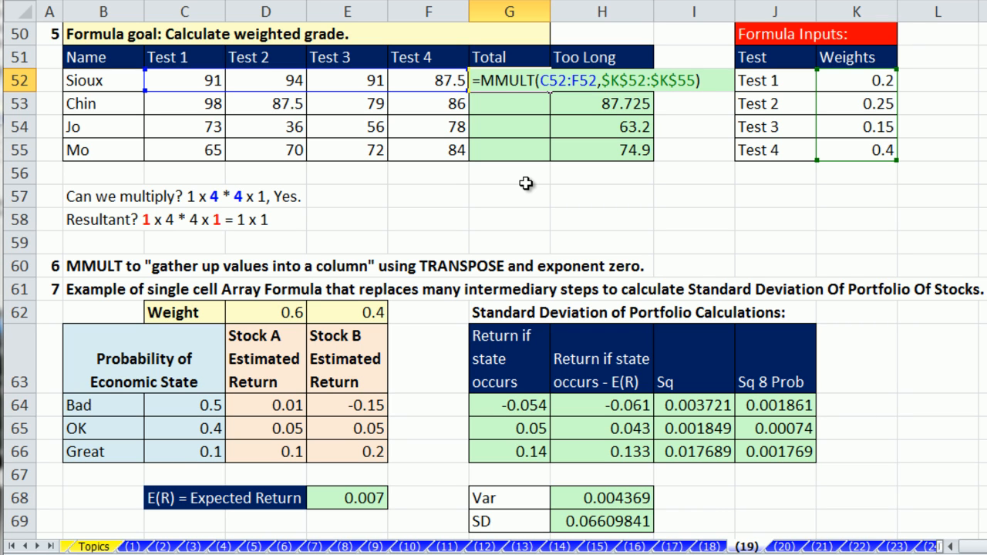
key("ctrl+shift+Return")
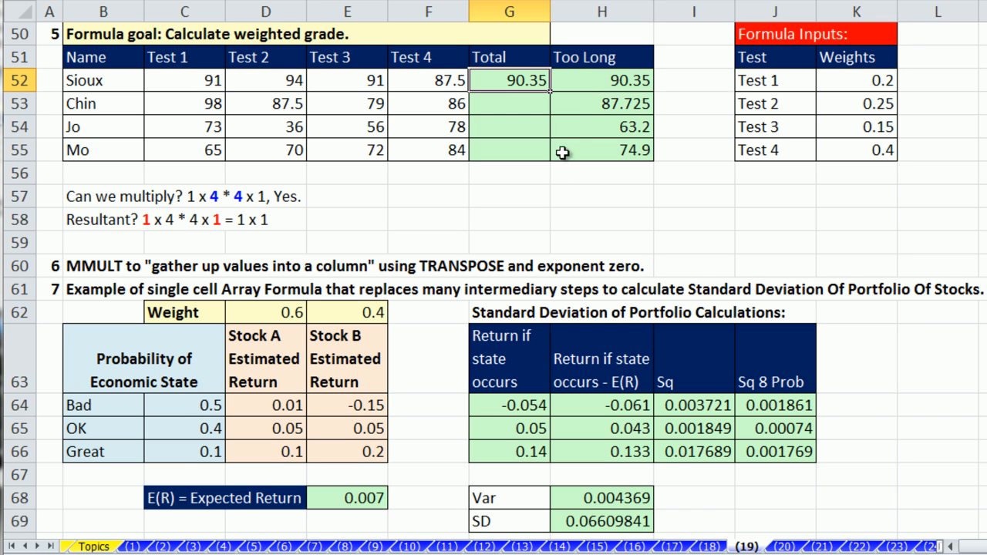
Step: Fill the Total formula down to G55, giving 90.35, 87.725, 63.2 and 74.9
double_click(548, 90)
double_click(515, 154)
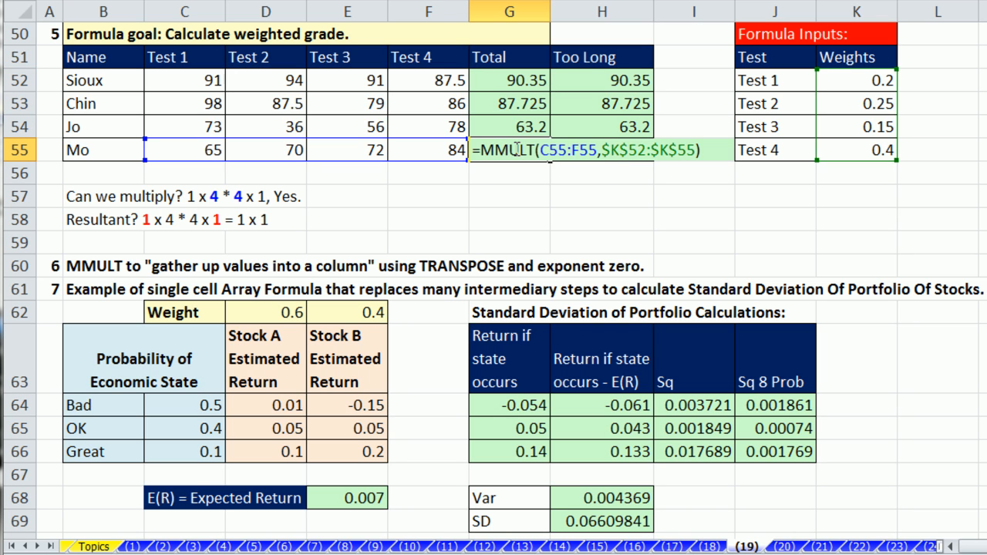
key("Escape")
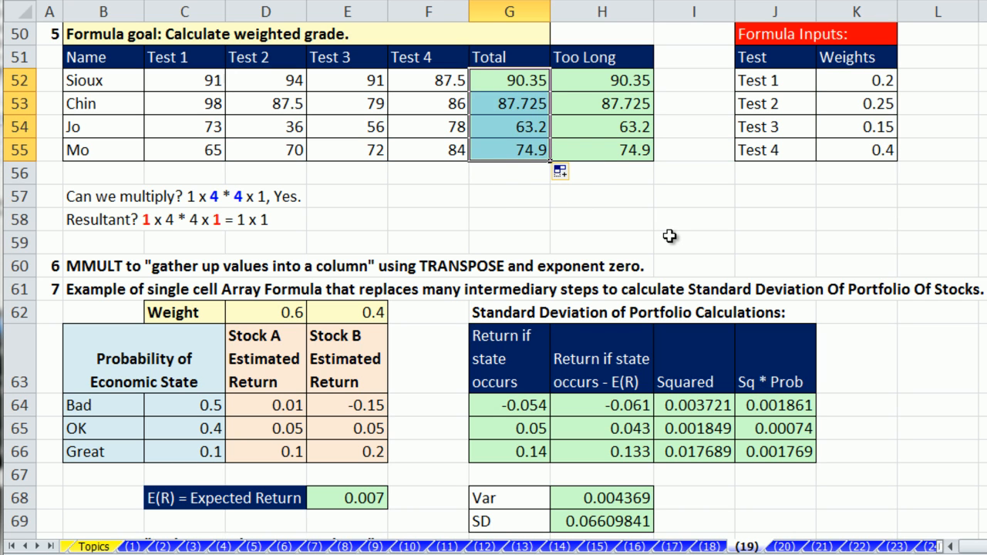
left_click(716, 241)
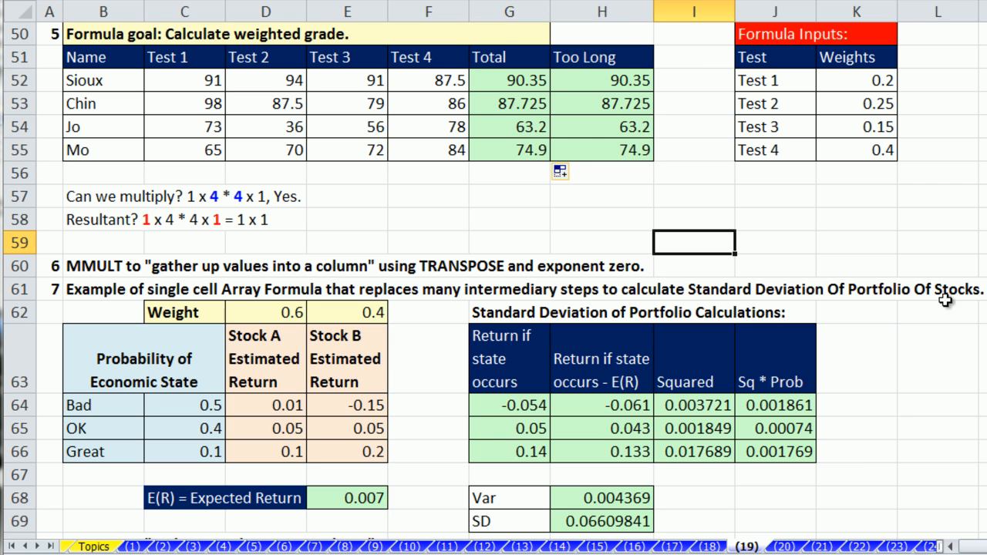
Step: Scroll to rows 60–79 and inspect E68's =SUMPRODUCT(D64:E66,MMULT(C64:C66,D62:E62)), giving 0.007
scroll(494, 278, "down", 3)
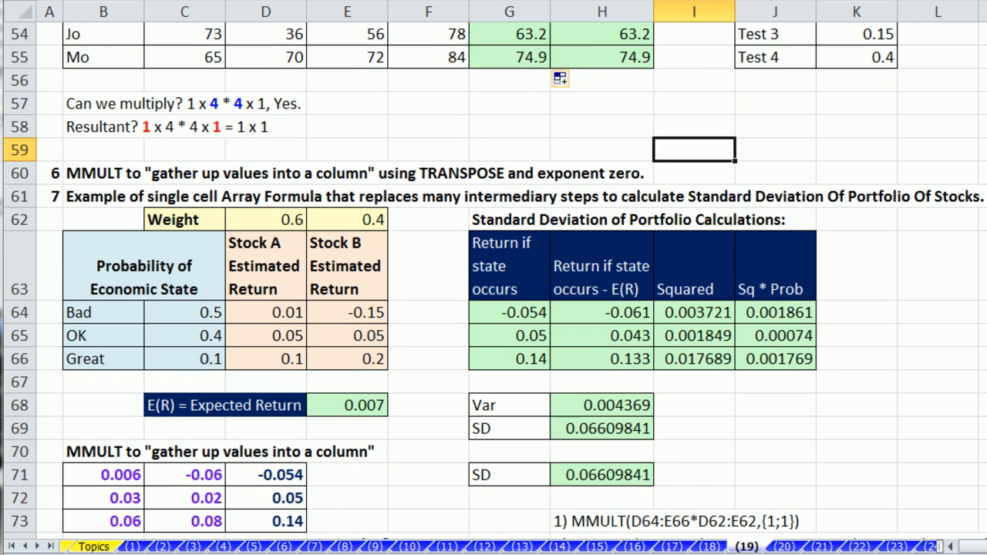
scroll(494, 309, "down", 1)
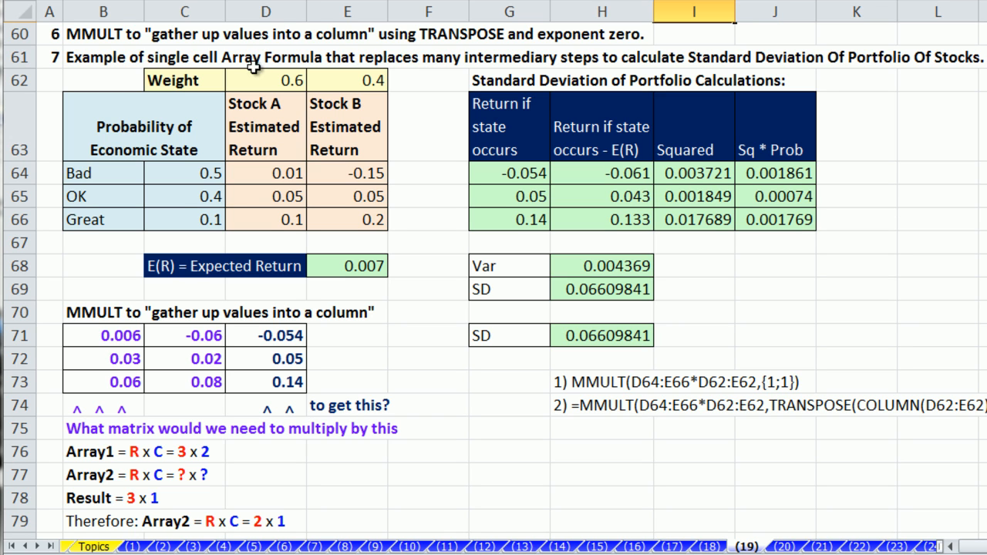
double_click(352, 266)
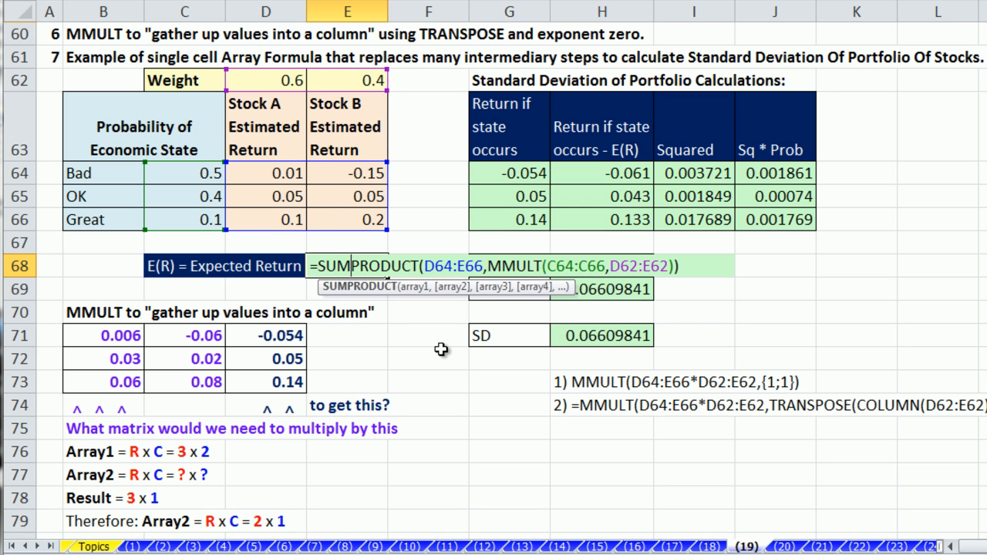
Step: Delete the contents of G64:J66, the Var and SD cells H68:H69, and the H71 result
key("ctrl+shift+Return")
left_click_drag(517, 173, 754, 221)
key("Delete")
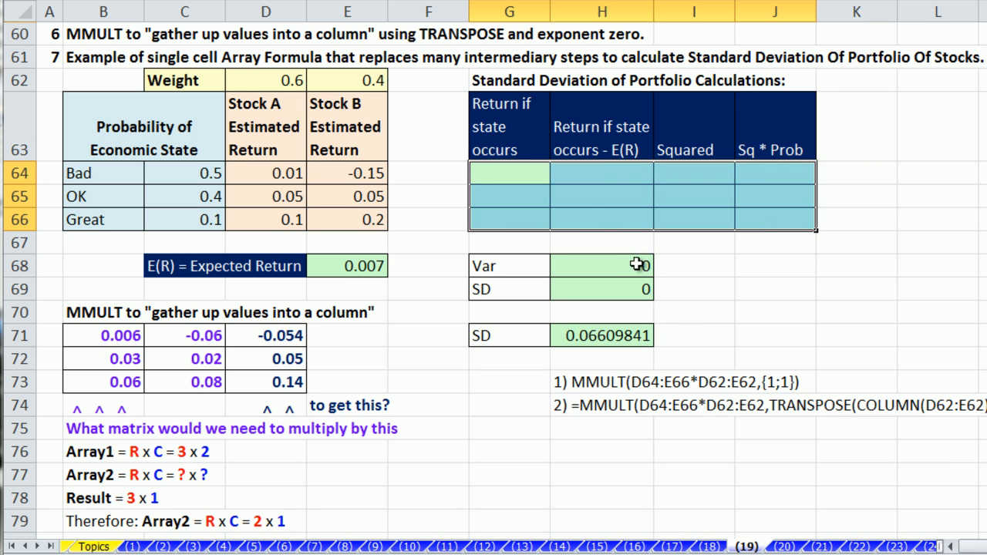
left_click_drag(638, 265, 637, 287)
key("Delete")
left_click(627, 287)
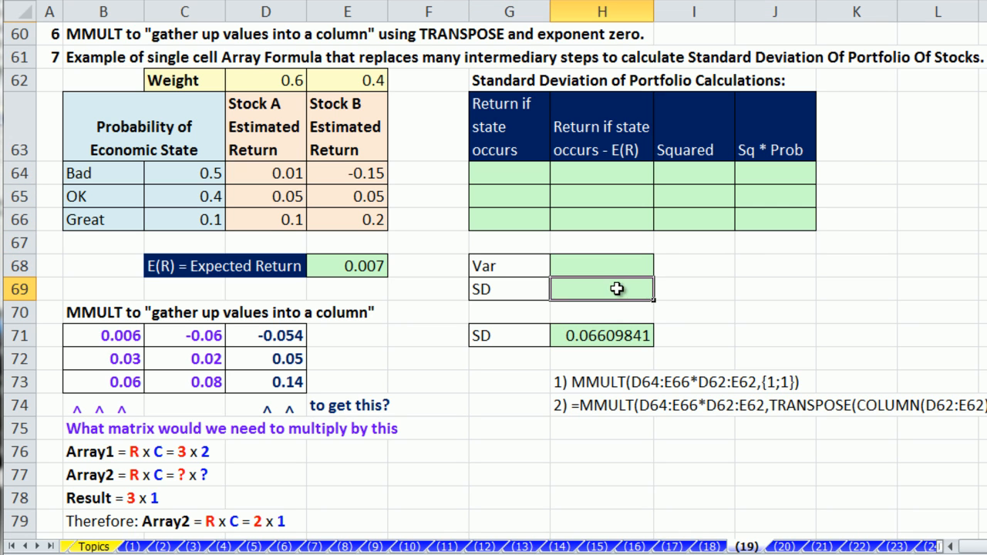
left_click(620, 335)
key("Delete")
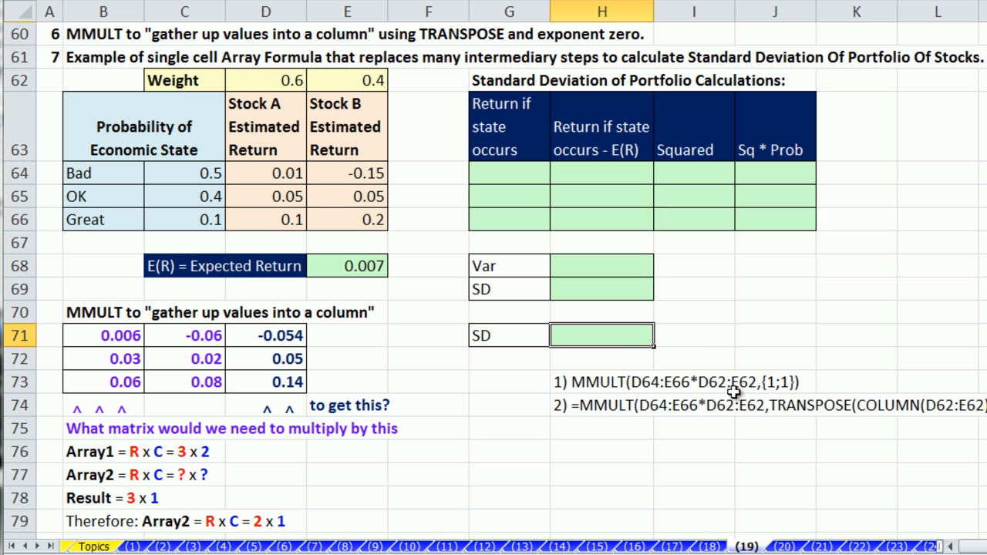
left_click(691, 341)
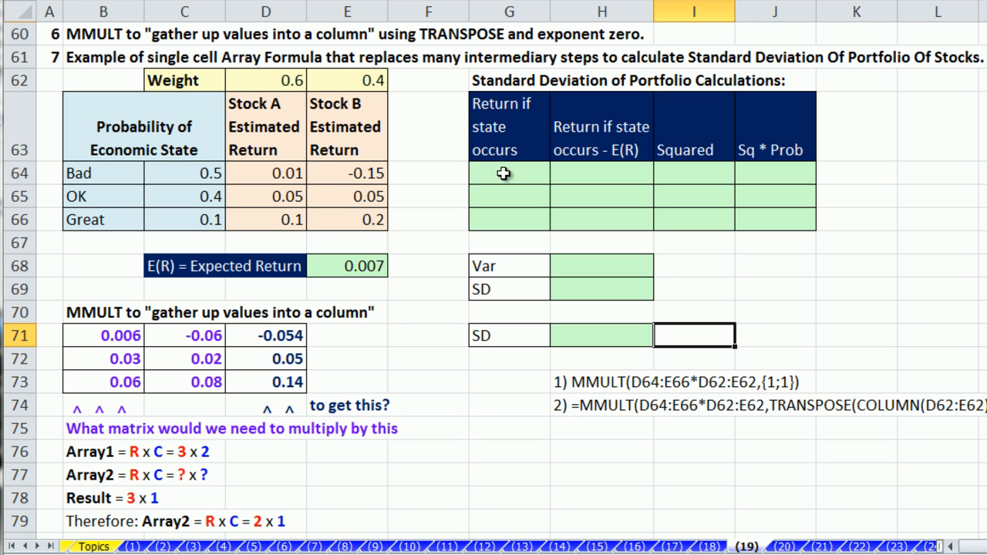
left_click_drag(515, 173, 515, 209)
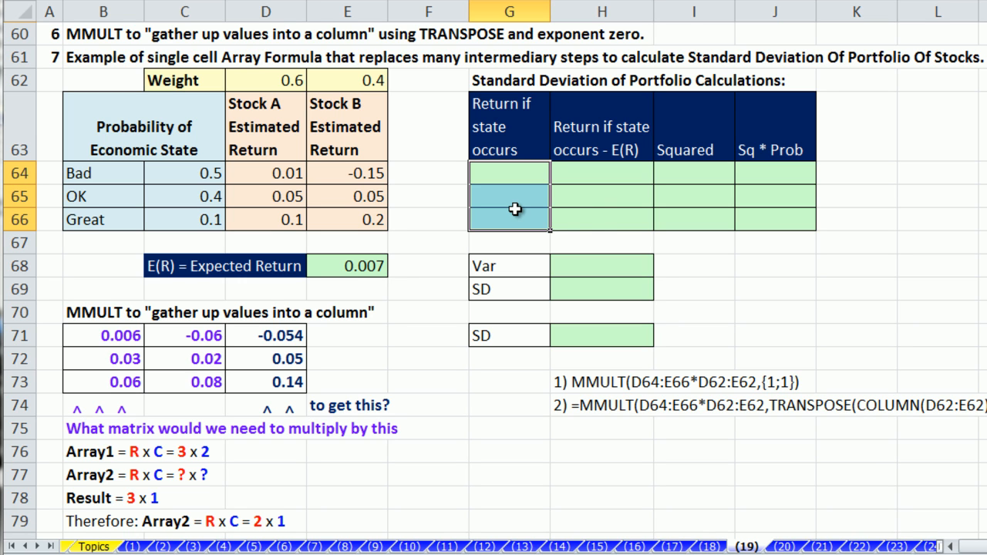
Step: Enter =SUMPRODUCT(D64:E64,$D$62:$E$62) in G64 and fill to G66, giving -0.054, 0.05, 0.14
left_click(483, 182)
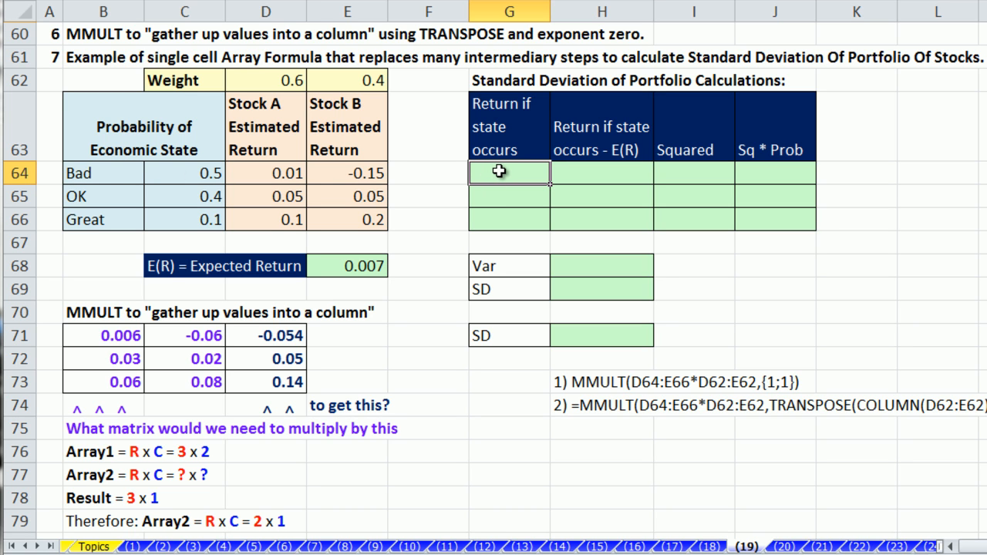
type("=sum")
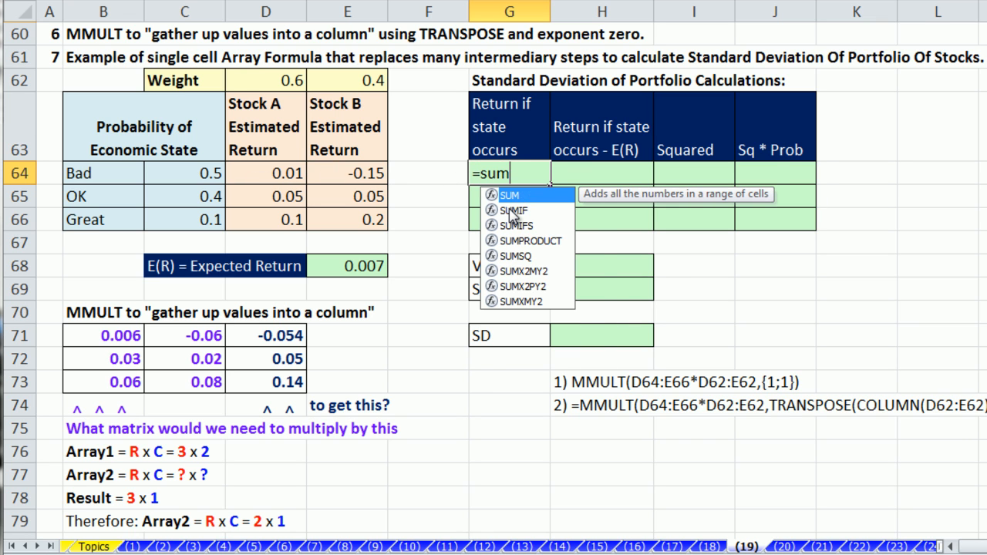
type("p")
key("Tab")
left_click_drag(245, 177, 337, 176)
type(",")
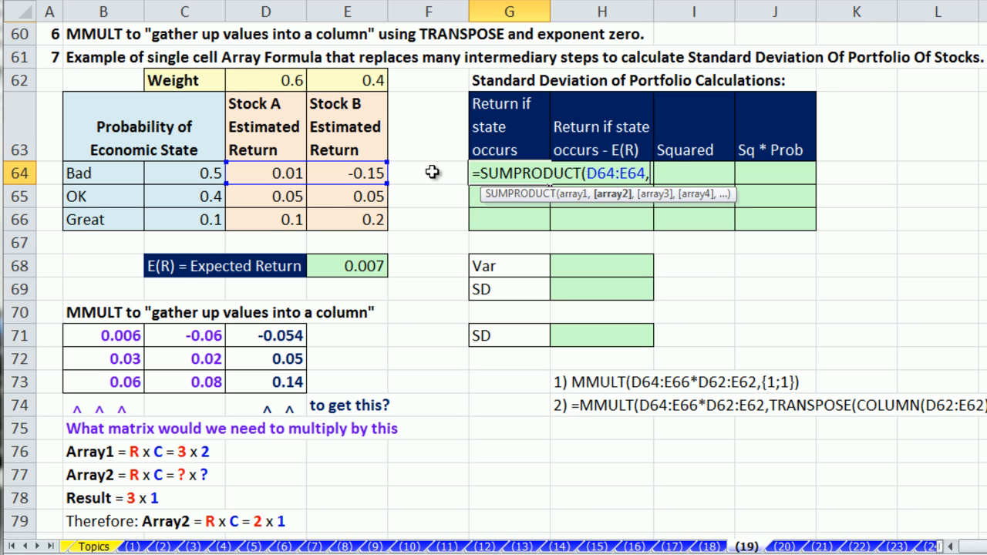
left_click(266, 79)
left_click_drag(266, 79, 333, 79)
key("F4")
type(")")
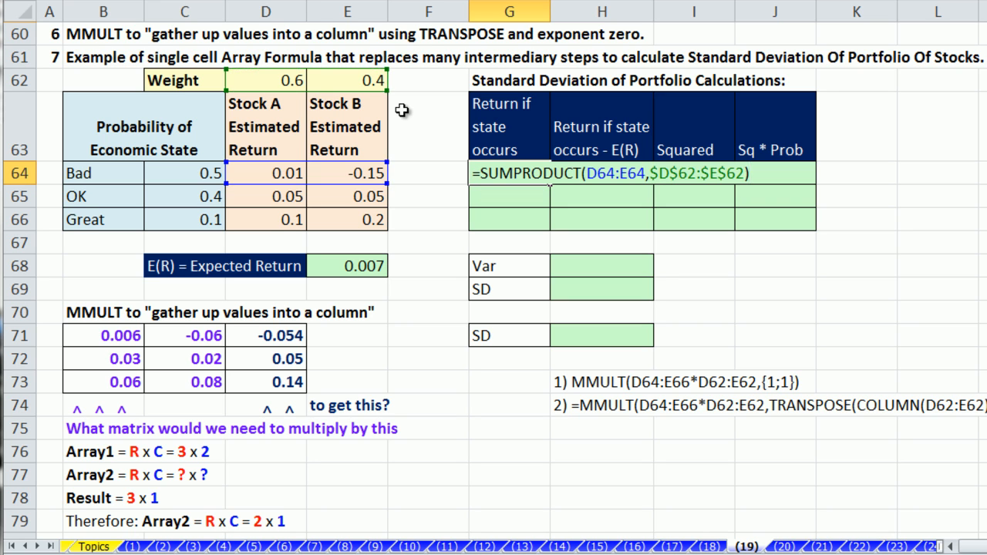
key("ctrl+Return")
left_click_drag(551, 185, 555, 225)
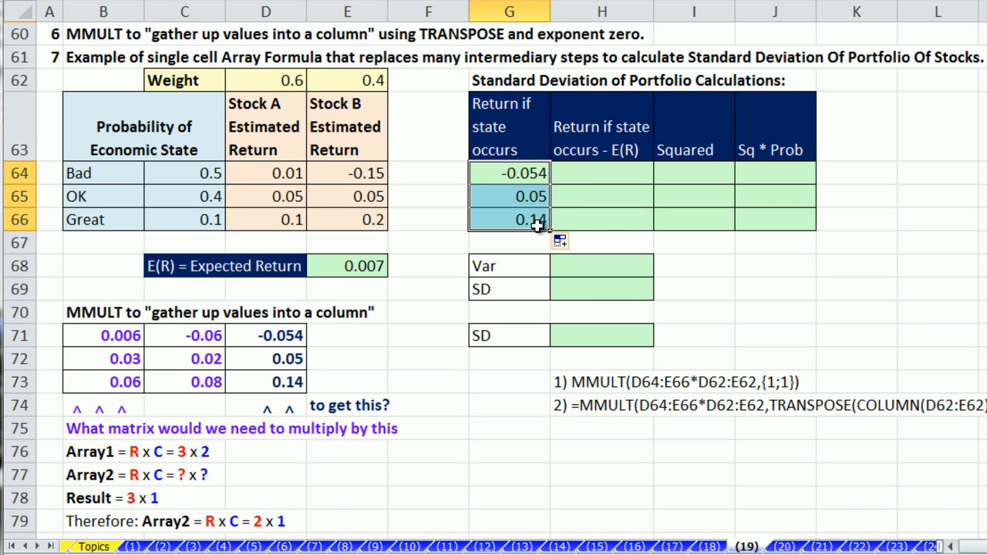
Step: Enter =G64-$E$68 in H64 and fill it down to H66, giving -0.061, 0.043 and 0.133
left_click(589, 177)
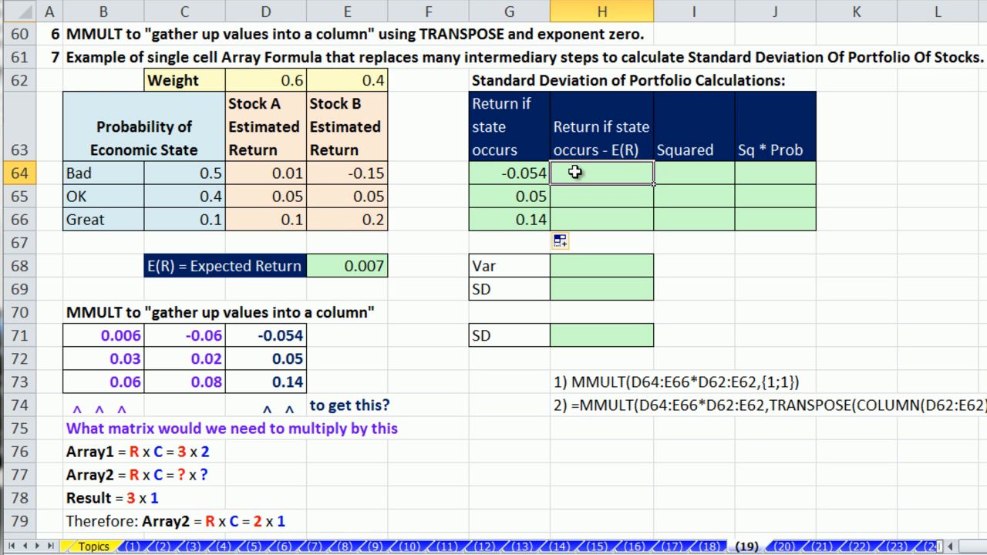
type("=")
left_click(518, 177)
type("-")
left_click(370, 266)
key("F4")
key("ctrl+Return")
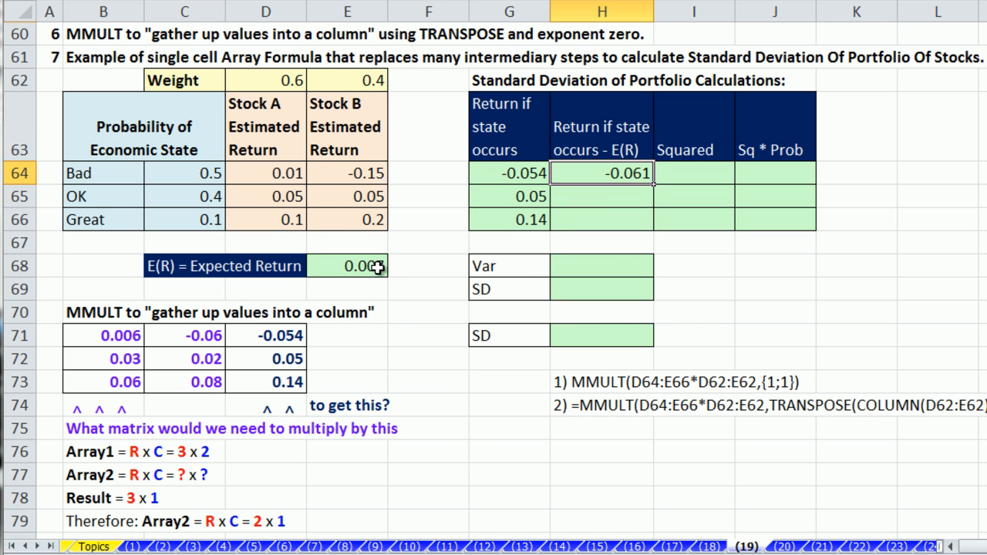
double_click(653, 183)
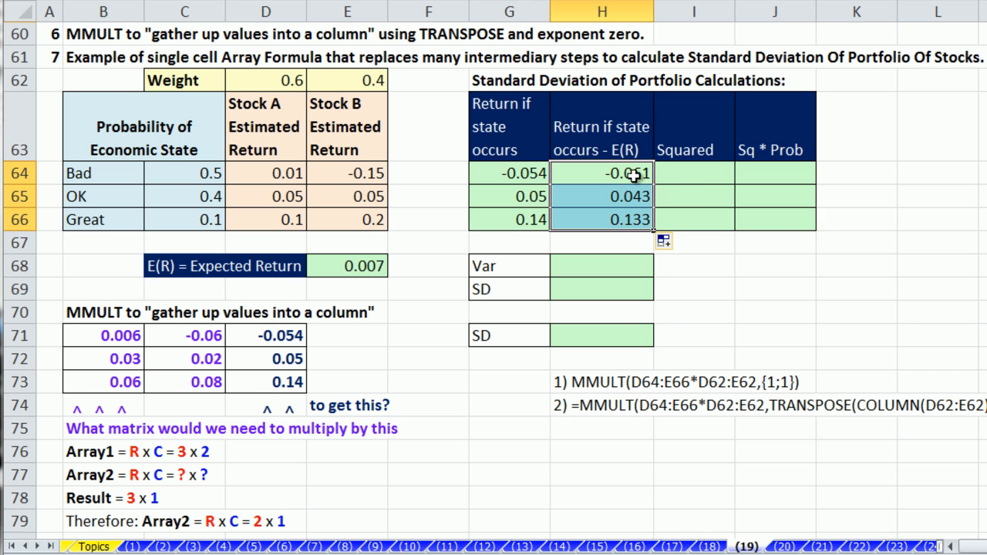
left_click(715, 173)
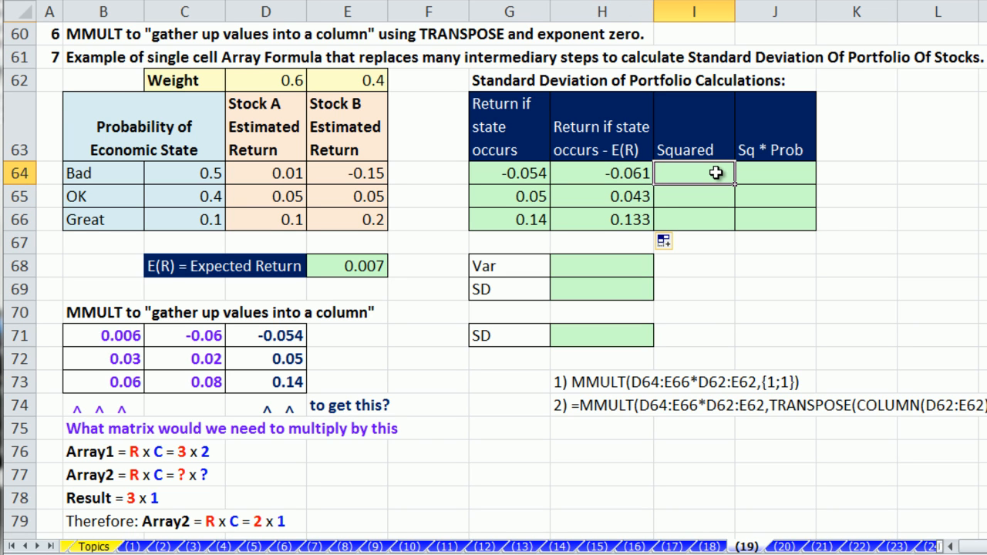
Step: Enter =H64^2 in I64 and fill it down to I66 (0.003721, 0.001849, 0.017689)
type("=")
key("Left")
type("^2")
key("ctrl+Return")
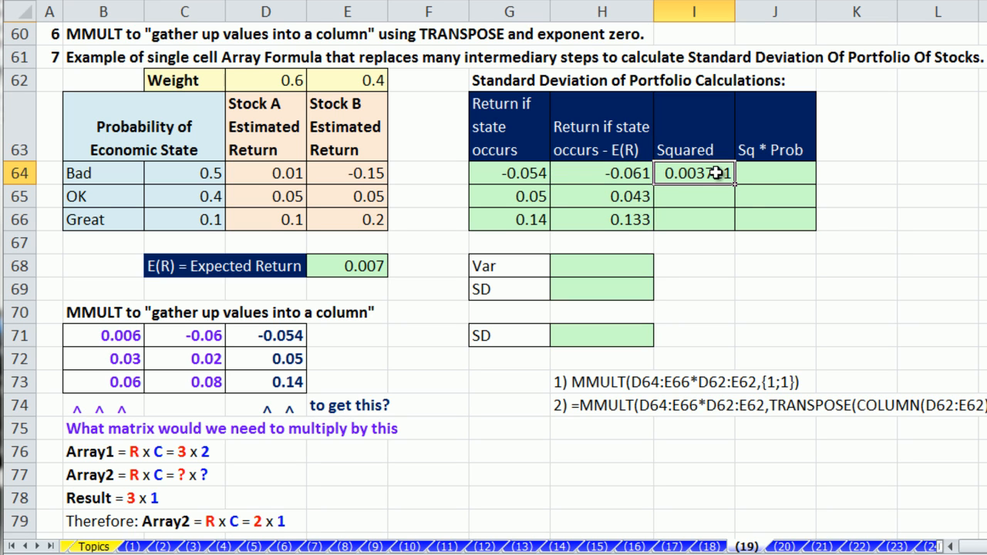
double_click(737, 183)
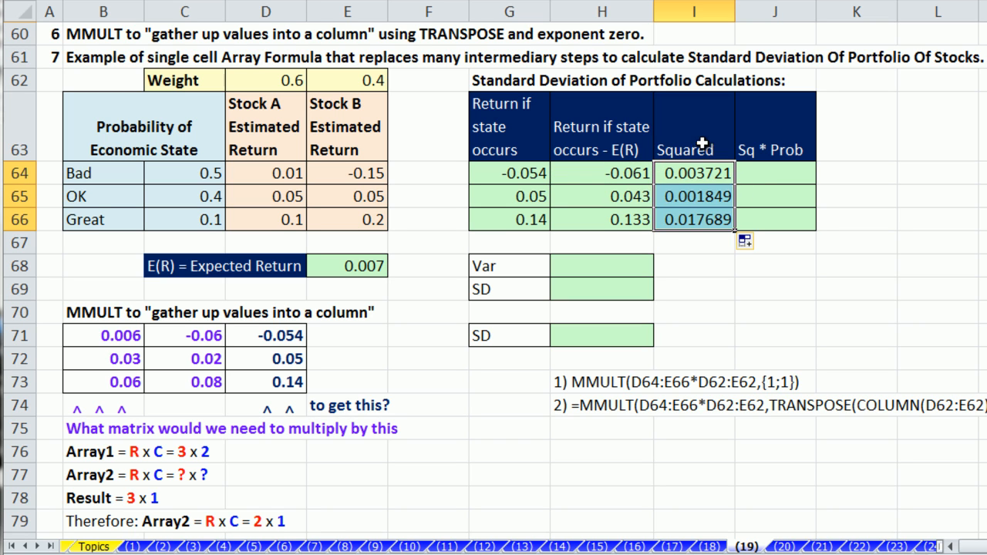
Step: Enter =I64*C64 in J64 and fill it down to J66 (0.001861, 0.00074, 0.001769)
left_click(753, 170)
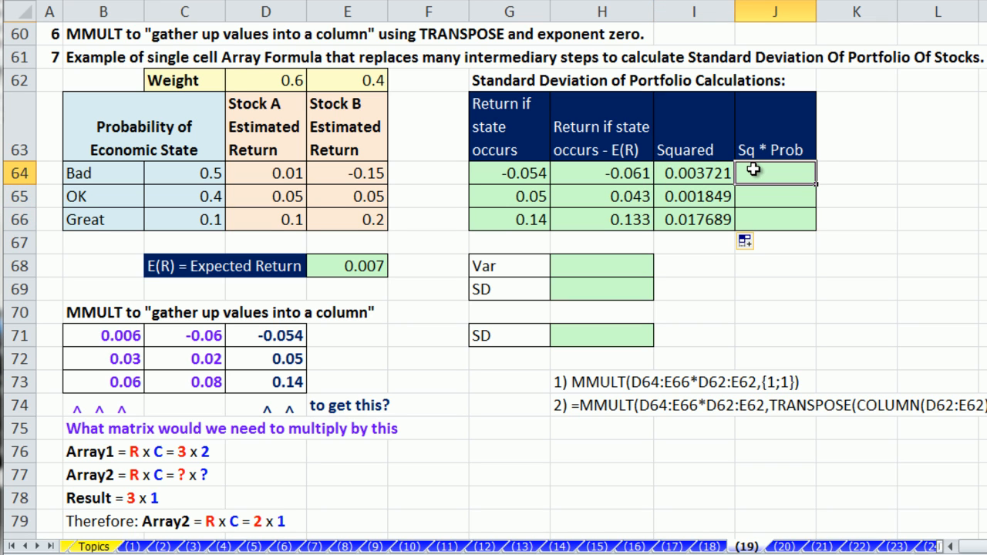
type("=")
left_click(701, 170)
type("*")
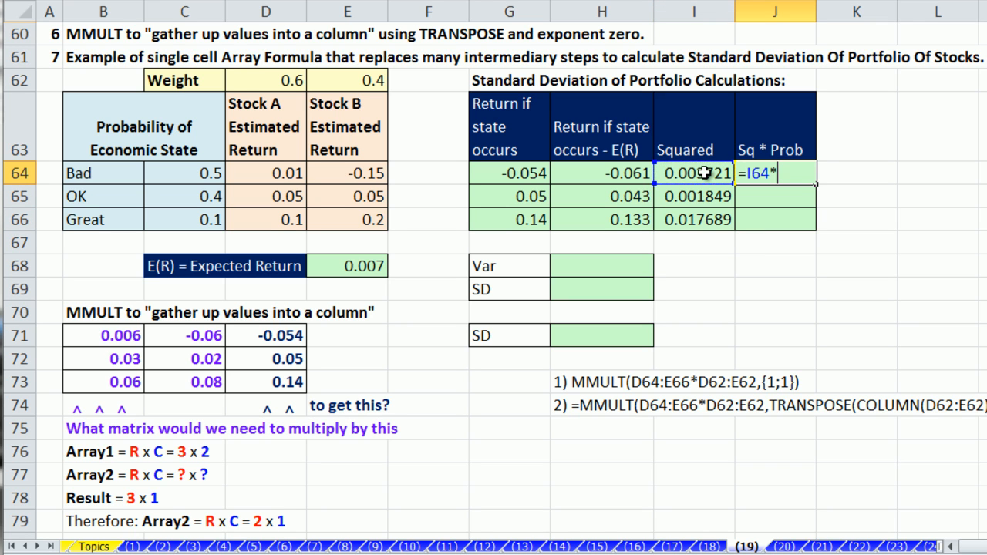
left_click(194, 176)
key("ctrl+Return")
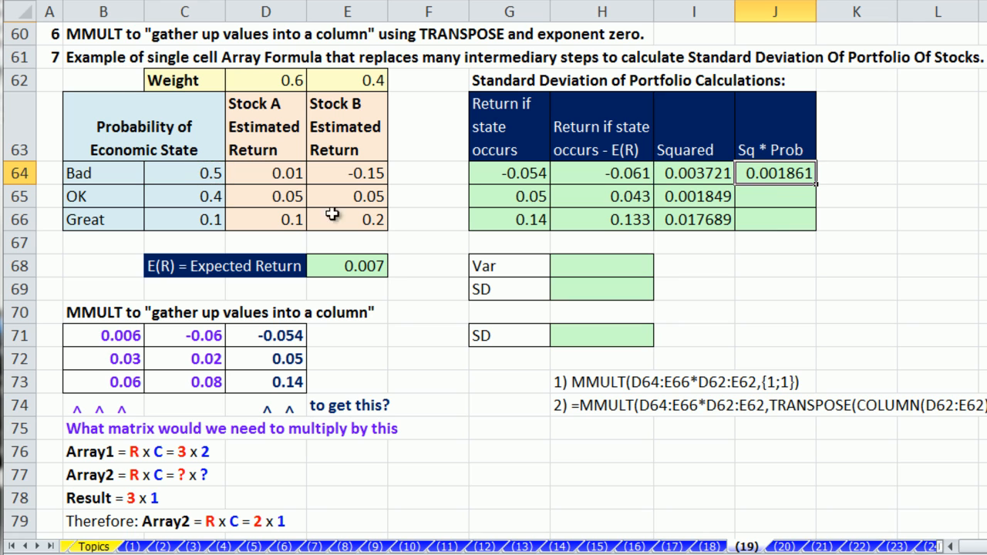
double_click(817, 186)
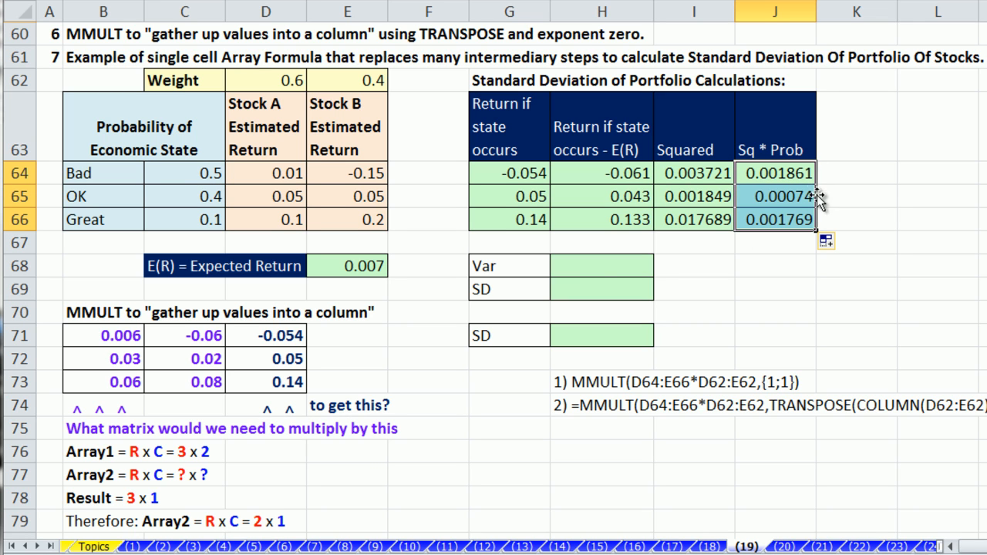
Step: Enter =SUM(J64:J66) in H68 for the variance 0.004369
left_click(610, 265)
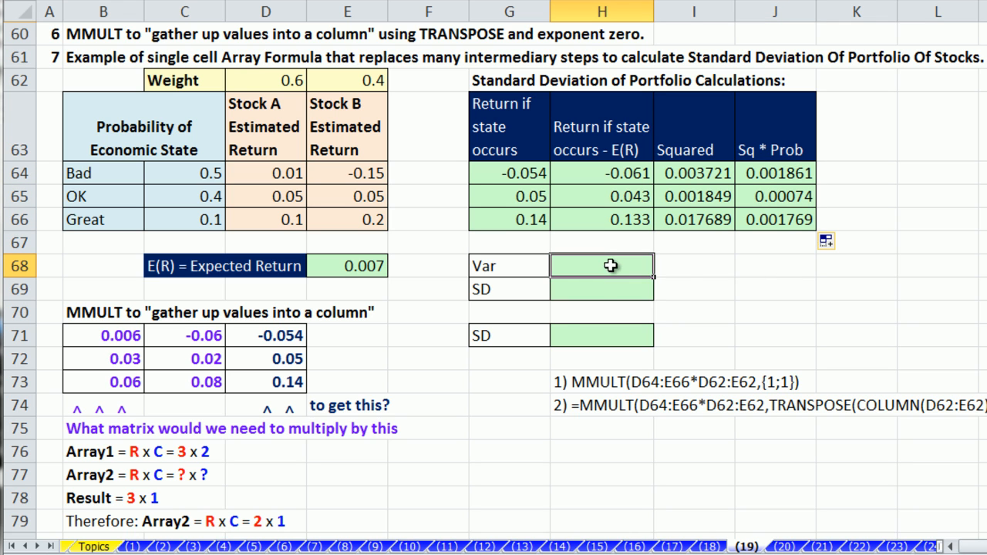
type("=sum")
key("Tab")
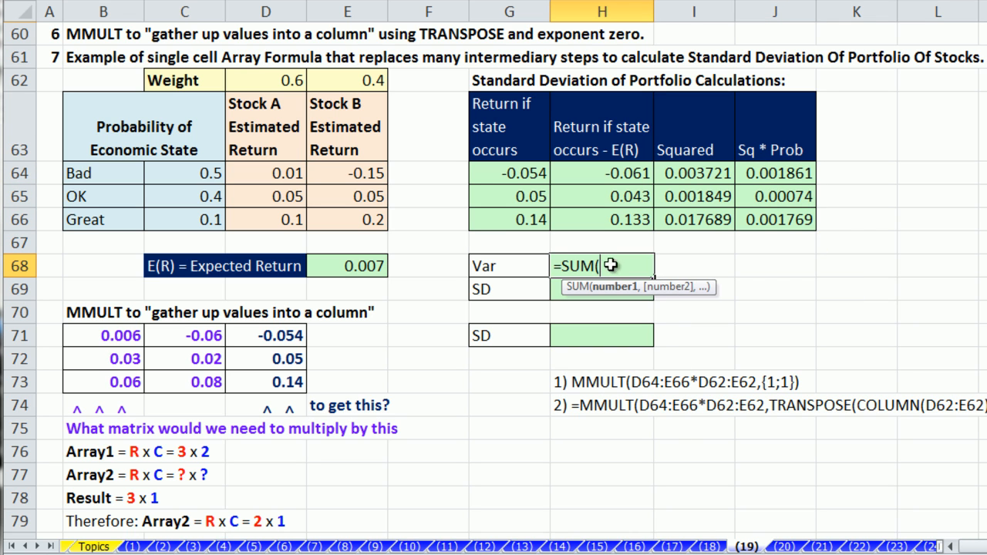
left_click_drag(777, 177, 769, 236)
key("Return")
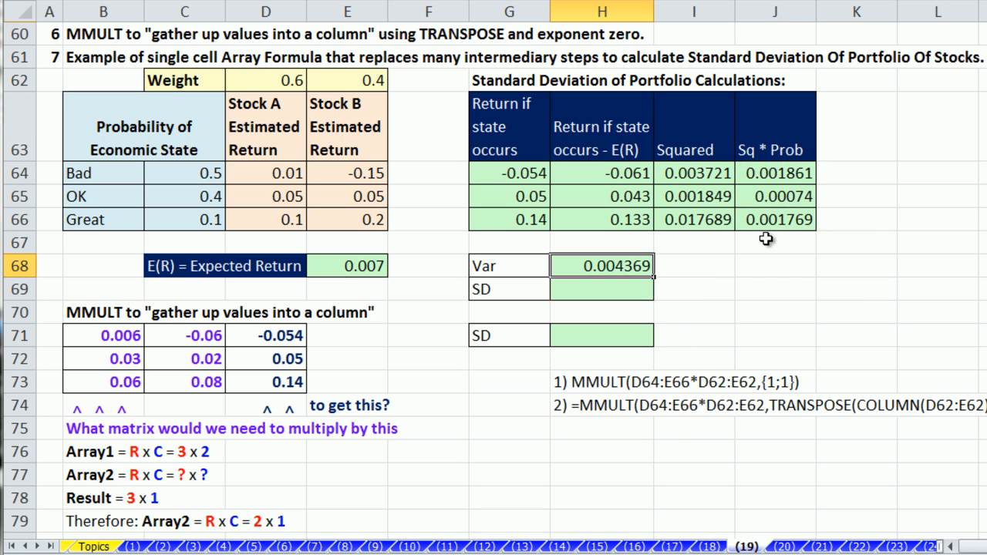
Step: Enter =SQRT(H68) in H69 for the standard deviation 0.06609841
left_click(637, 288)
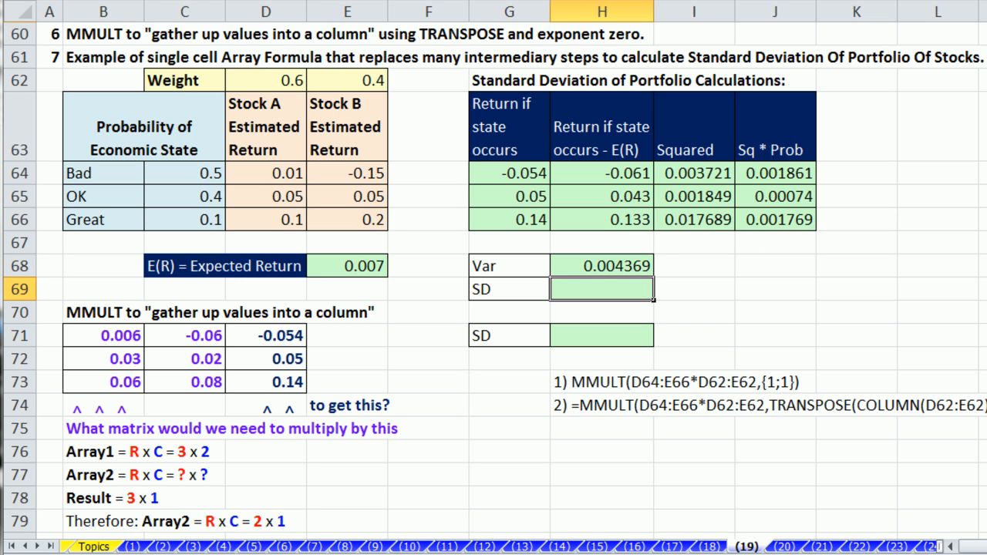
type("=")
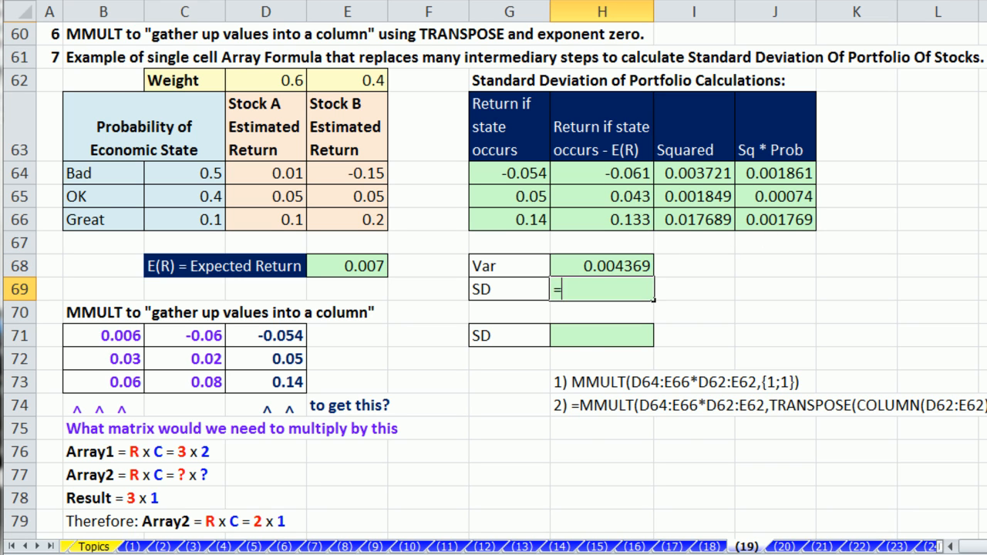
type("sqr")
key("Tab")
key("Up")
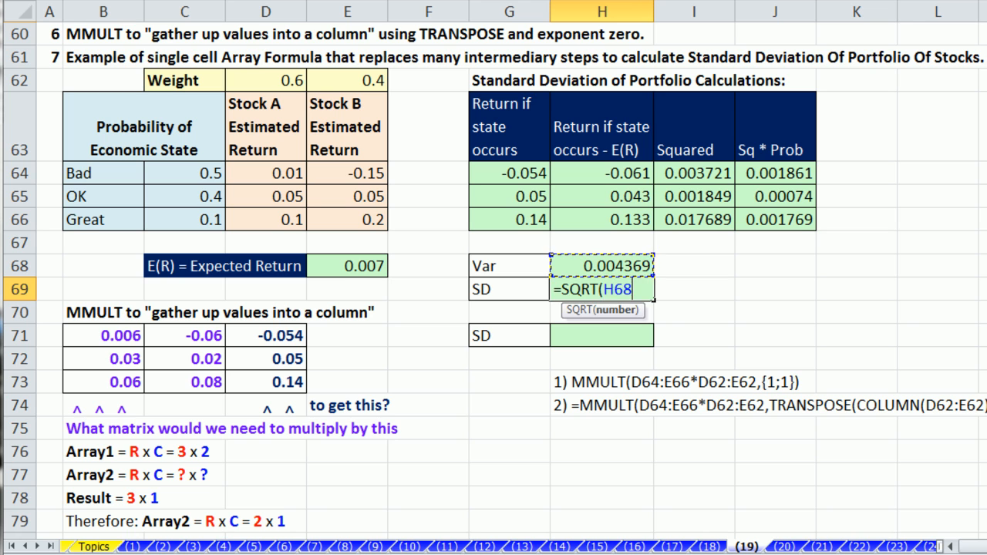
key("ctrl+Return")
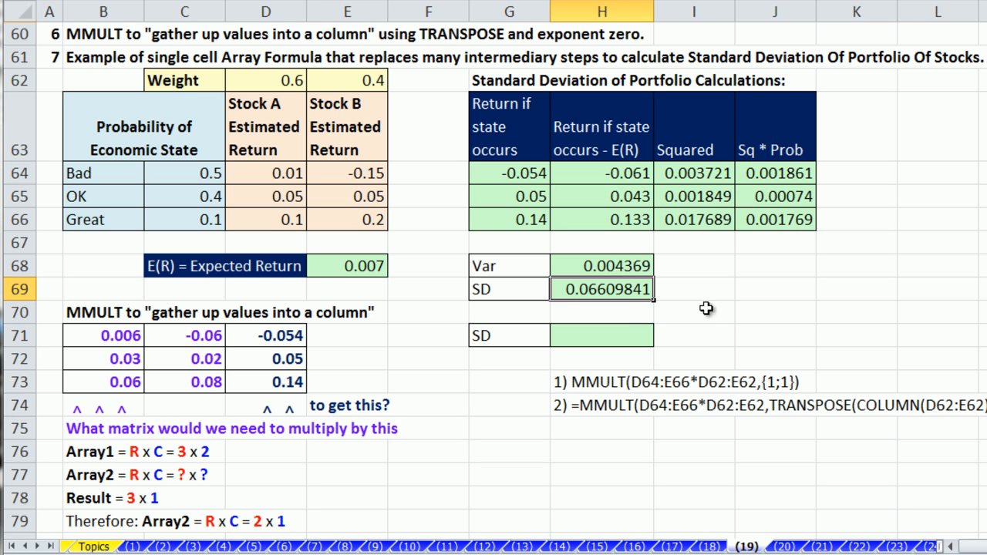
left_click(631, 339)
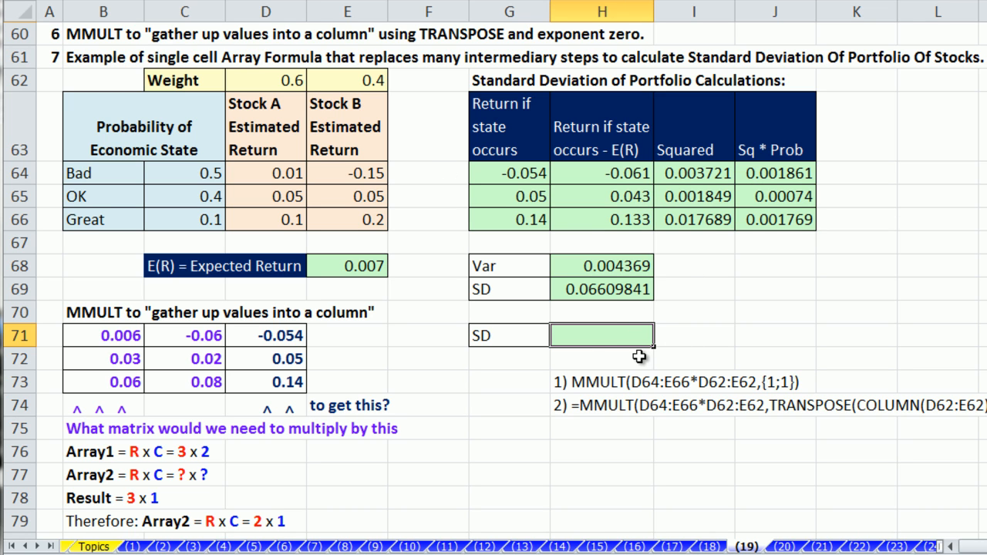
double_click(613, 289)
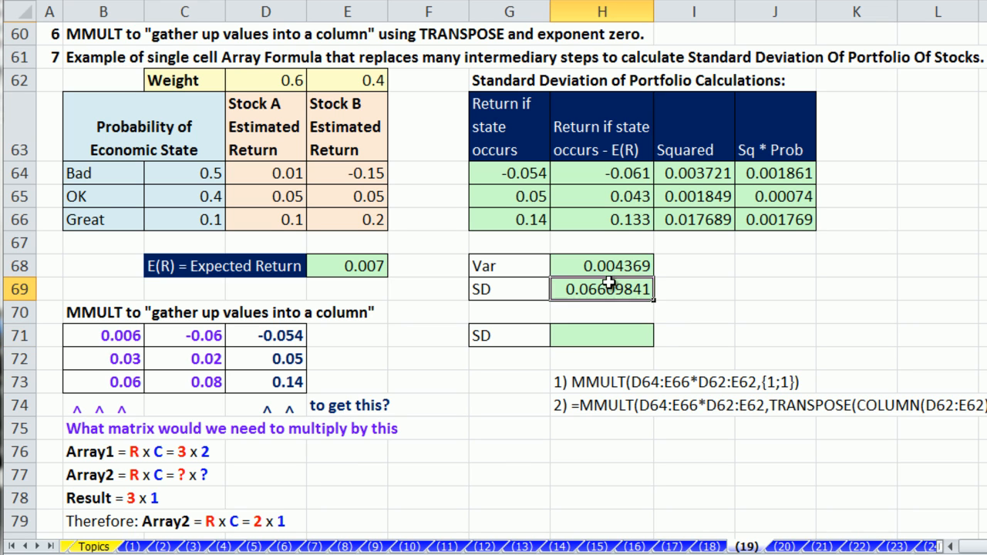
left_click(617, 266)
double_click(619, 266)
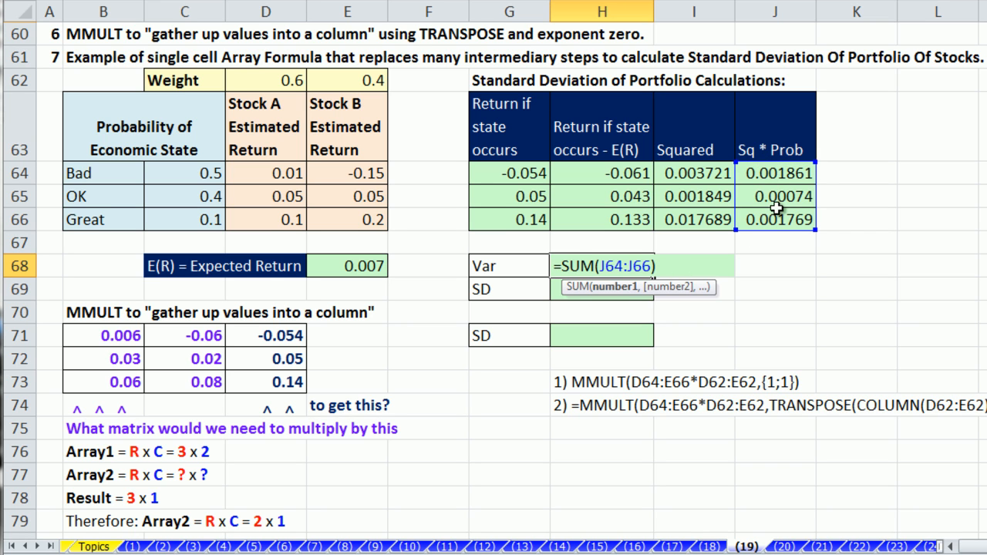
key("Return")
double_click(770, 173)
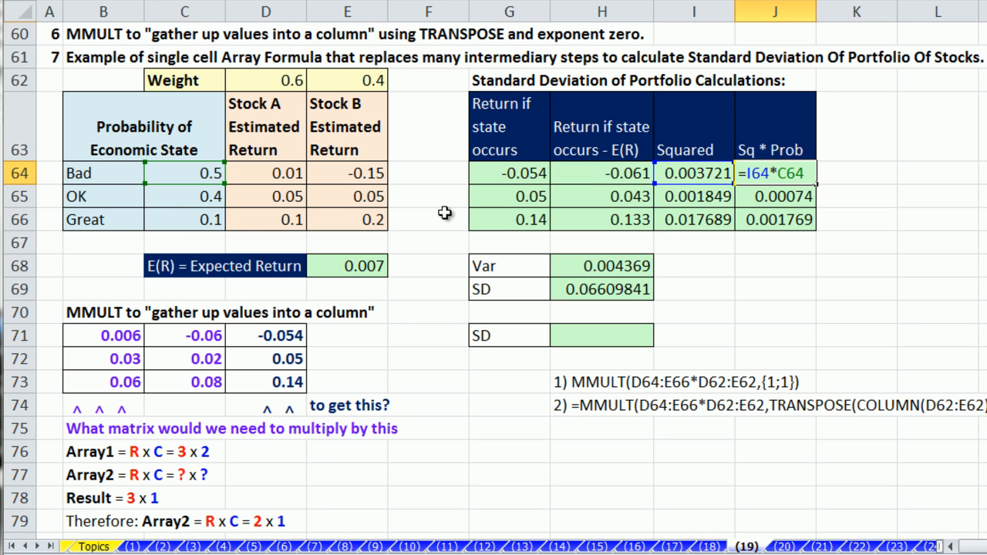
key("Escape")
double_click(699, 171)
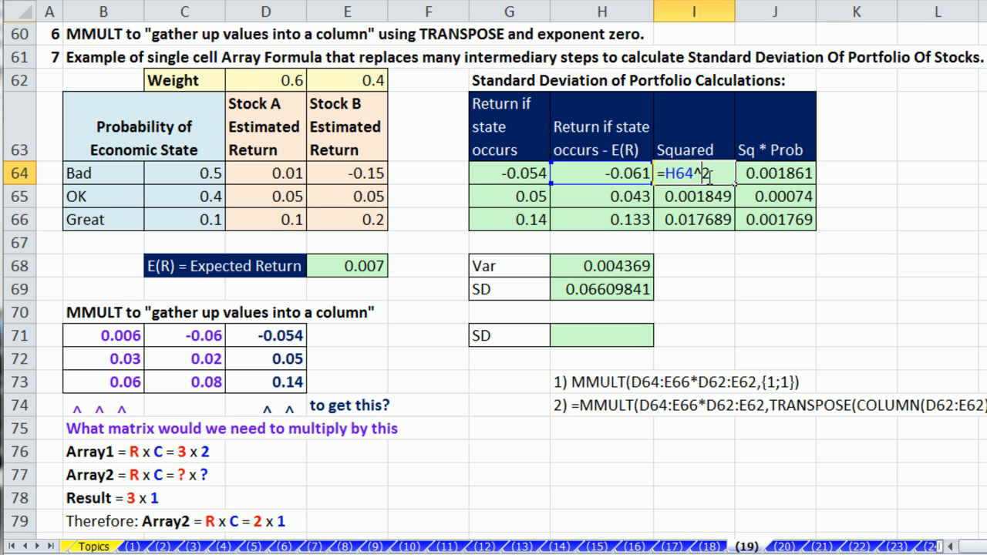
key("Escape")
double_click(629, 173)
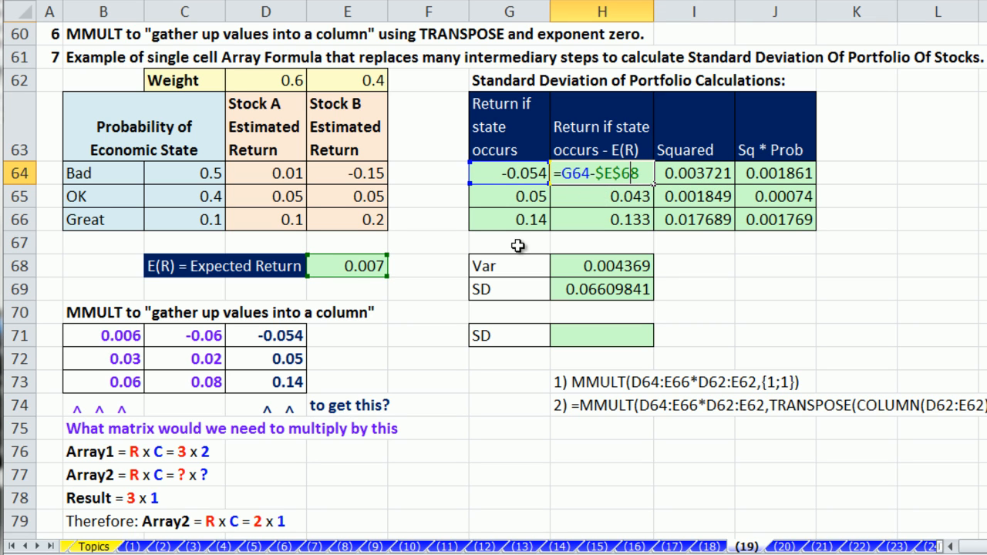
key("Escape")
double_click(604, 196)
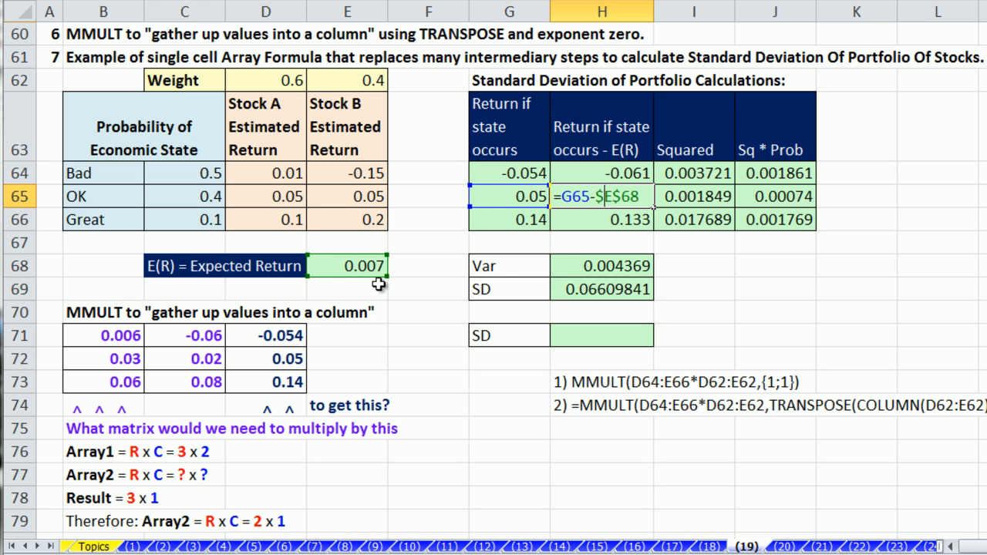
key("Escape")
double_click(511, 177)
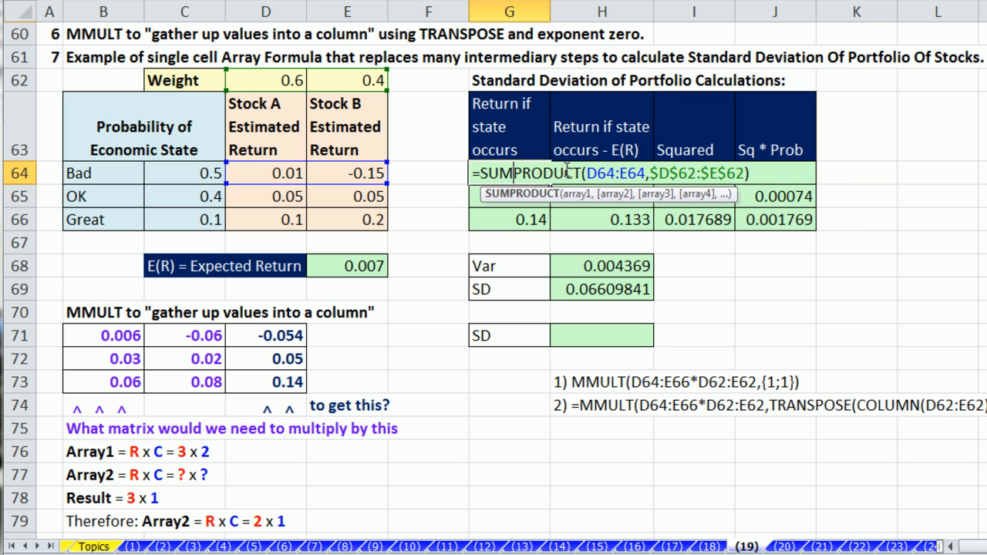
key("Escape")
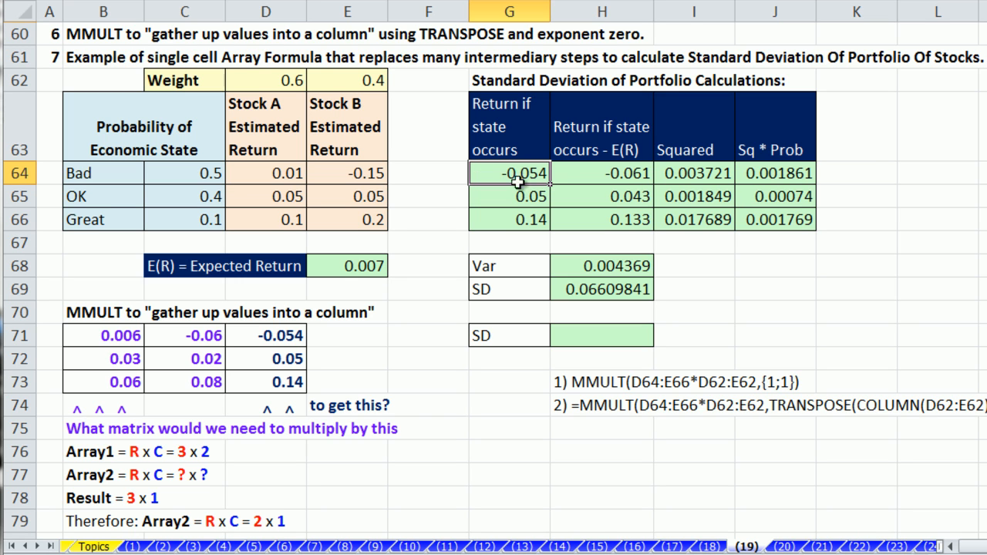
Step: Start an H71 formula referencing G64:G66 and preview that range's array values with F9
left_click_drag(507, 165, 515, 215)
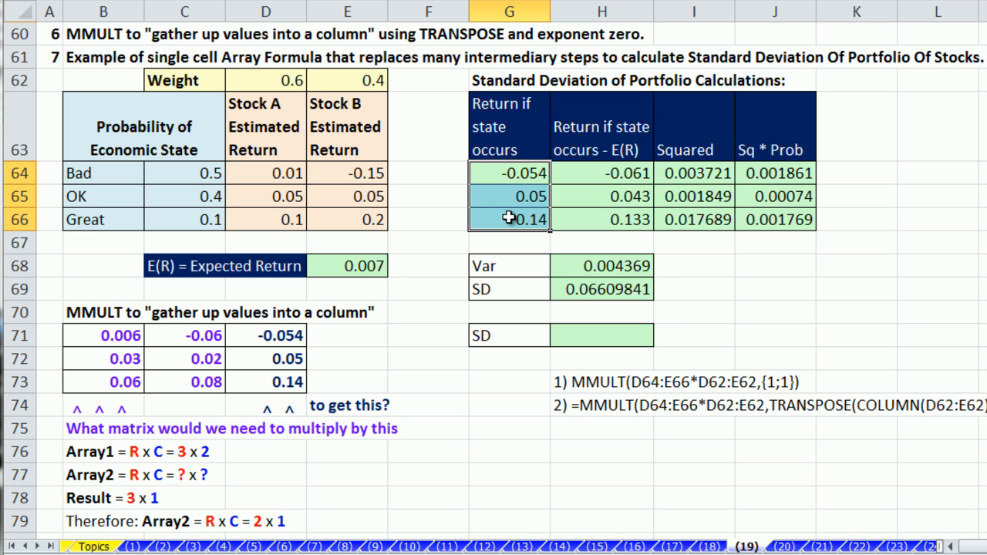
left_click(597, 344)
type("=")
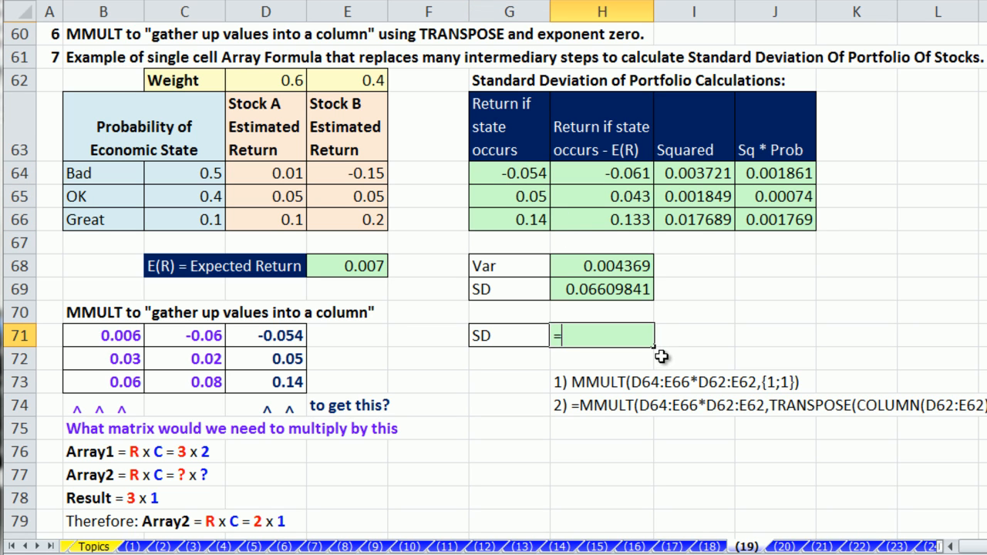
left_click_drag(503, 171, 515, 220)
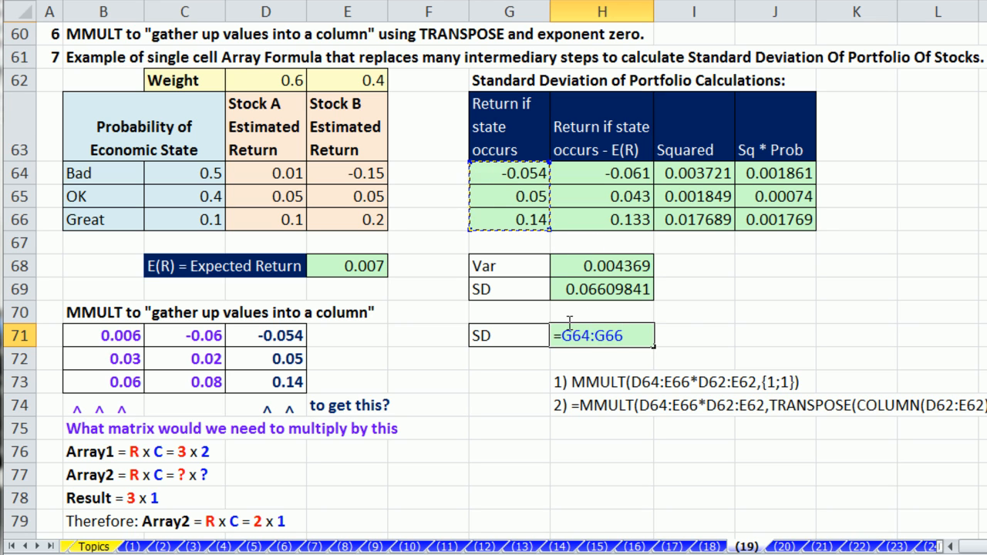
left_click_drag(563, 335, 644, 347)
key("F9")
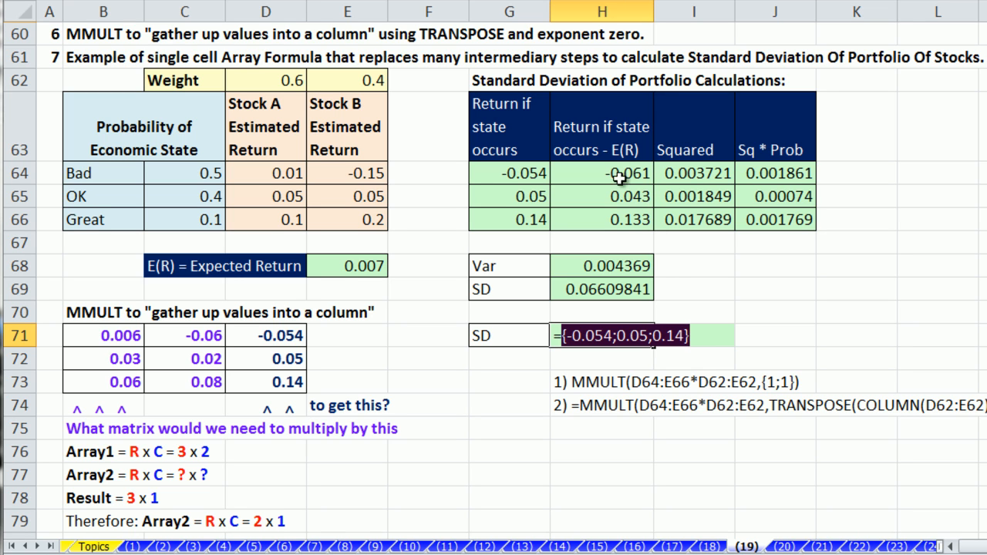
left_click(706, 332)
Step: Extend the draft to subtract E68, square, and multiply by C64:C66, then discard it
type("-")
left_click(354, 263)
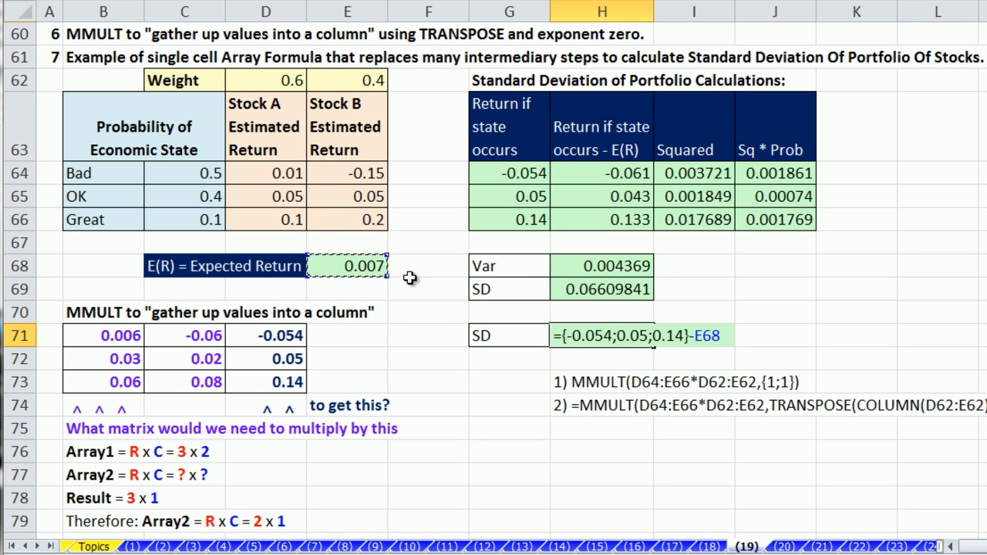
left_click(561, 334)
type("(")
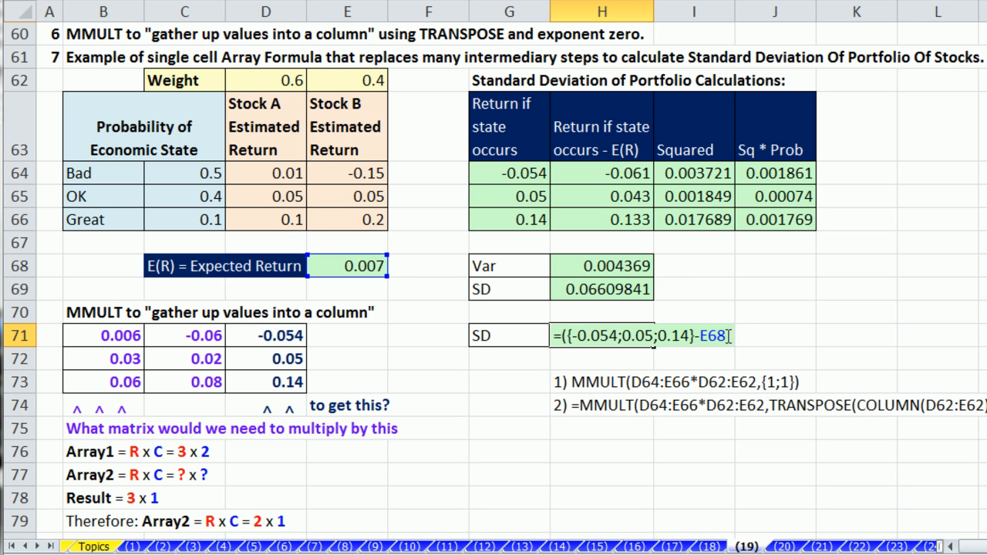
type("^")
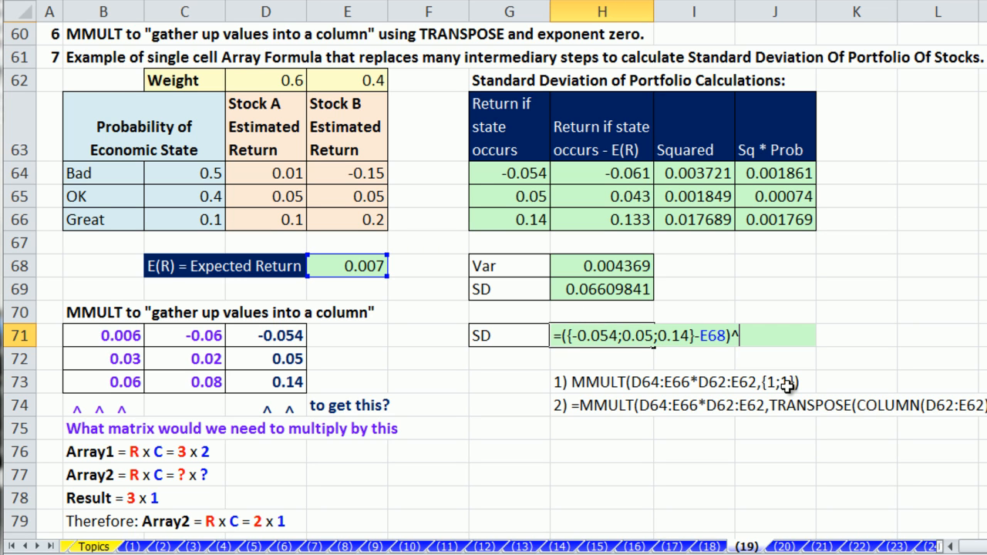
type("2*")
left_click_drag(209, 174, 210, 219)
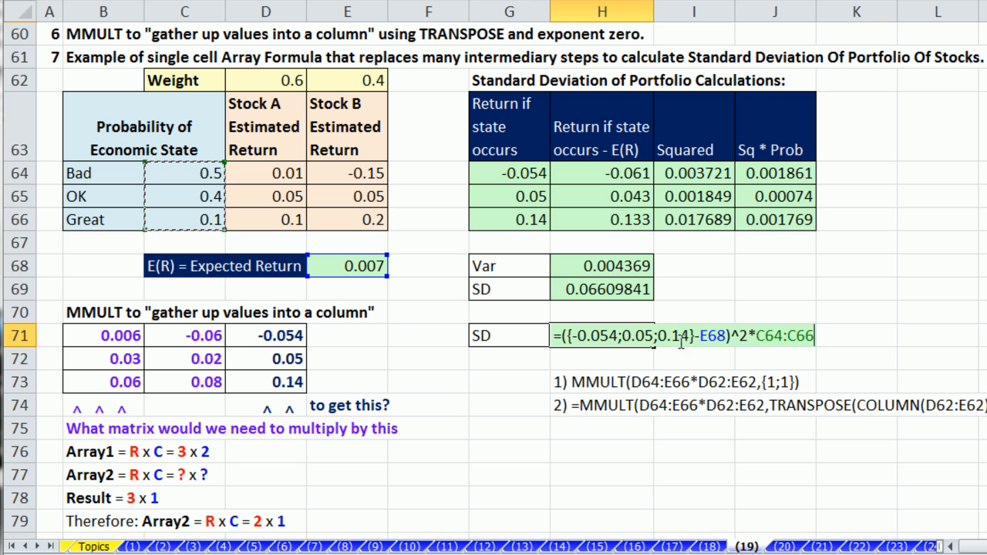
key("Escape")
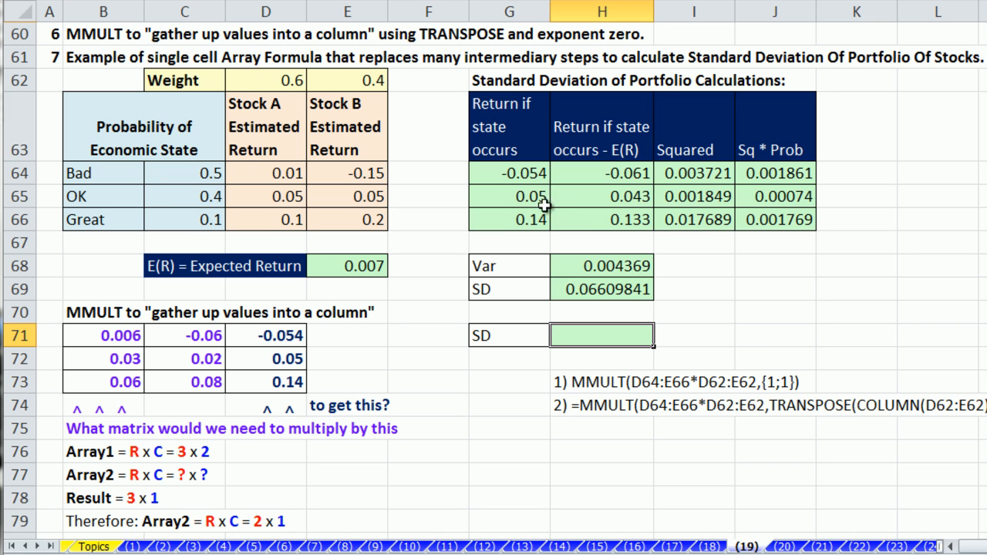
Step: Review the SUMPRODUCT formulas in G64, G65 and G66 without changing them
left_click(503, 179)
key("F2")
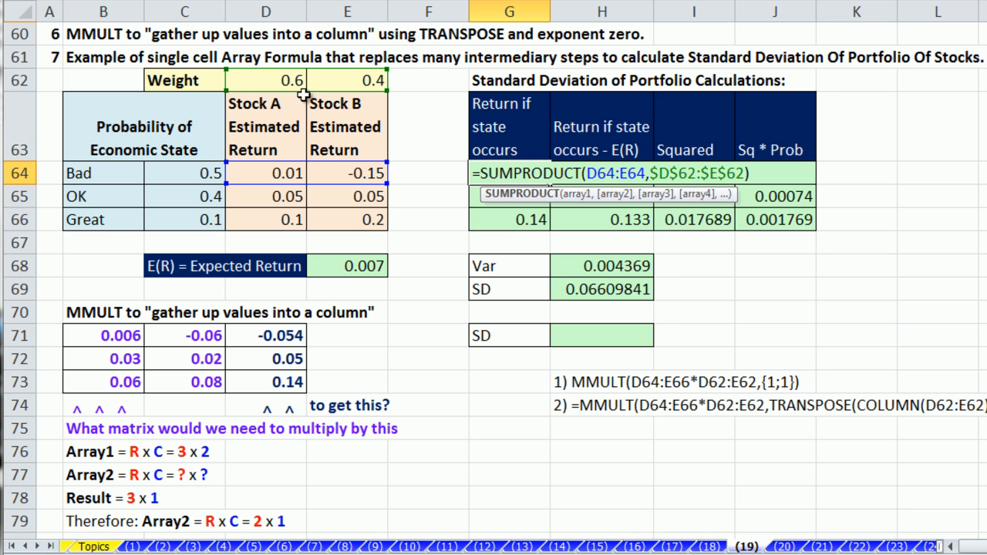
key("Escape")
left_click(506, 194)
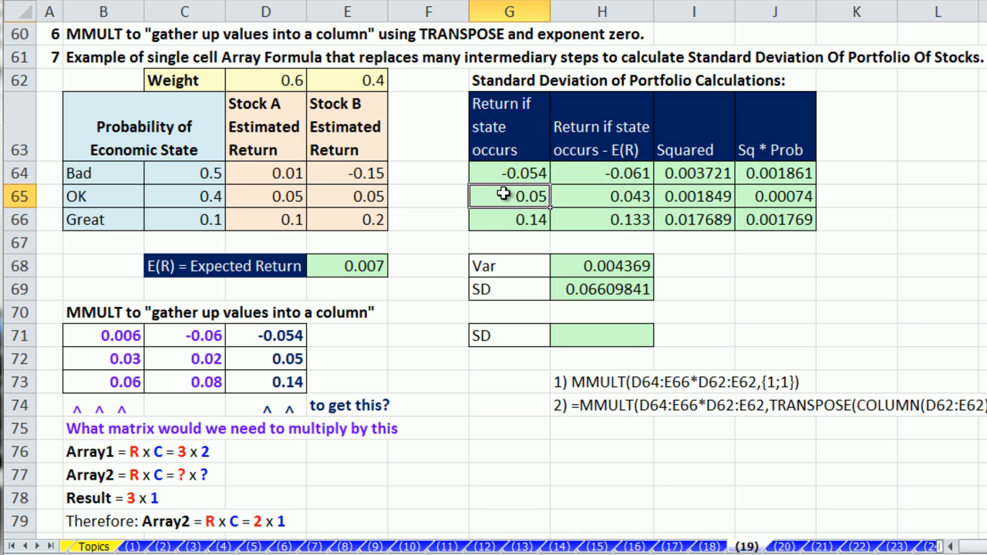
key("F2")
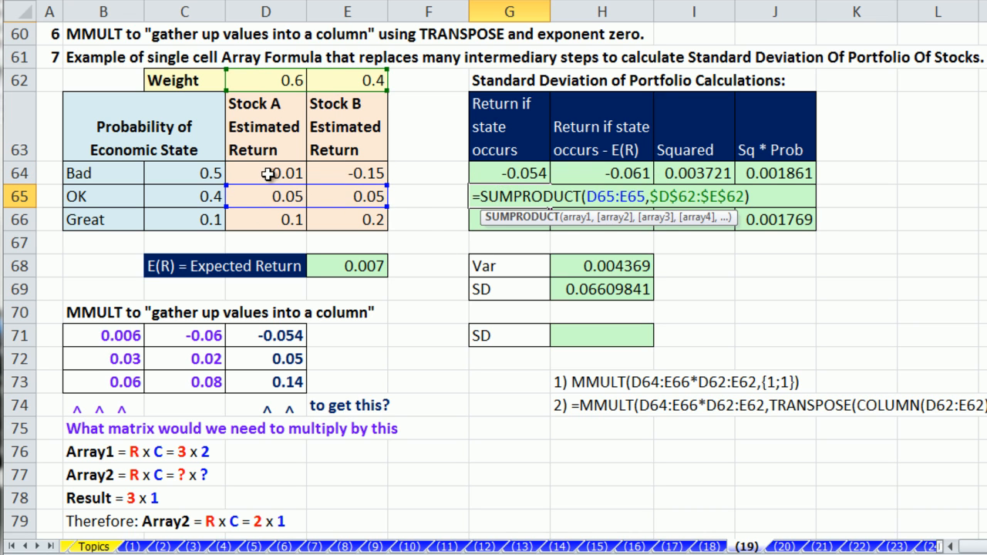
key("Escape")
double_click(509, 174)
key("Escape")
left_click(499, 197)
double_click(499, 199)
key("Escape")
left_click(498, 220)
double_click(498, 220)
key("Escape")
Step: Enter =D64:E66*D62:E62 in H71, previewing the weighted-returns array with F9 first
left_click_drag(280, 176, 354, 219)
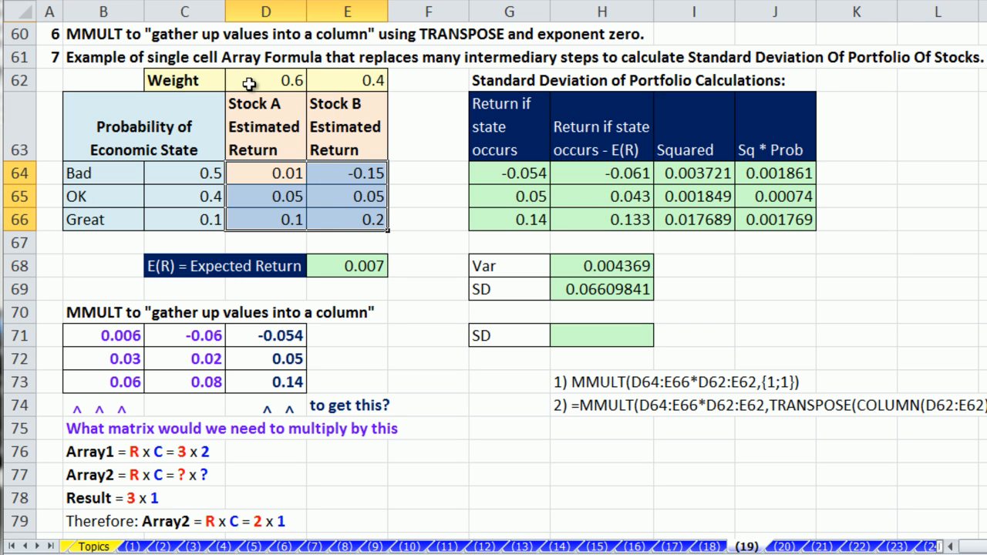
left_click(577, 335)
type("=")
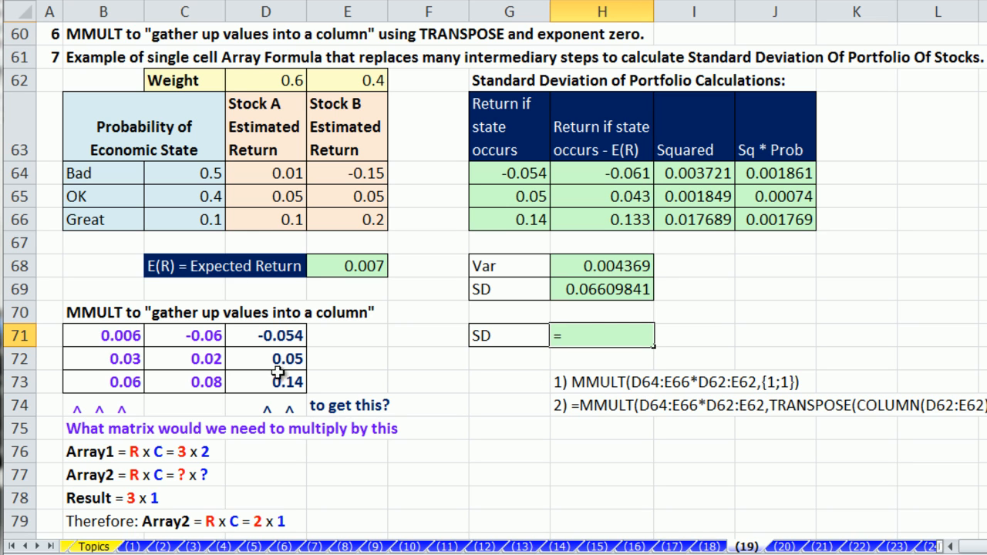
left_click_drag(277, 174, 370, 219)
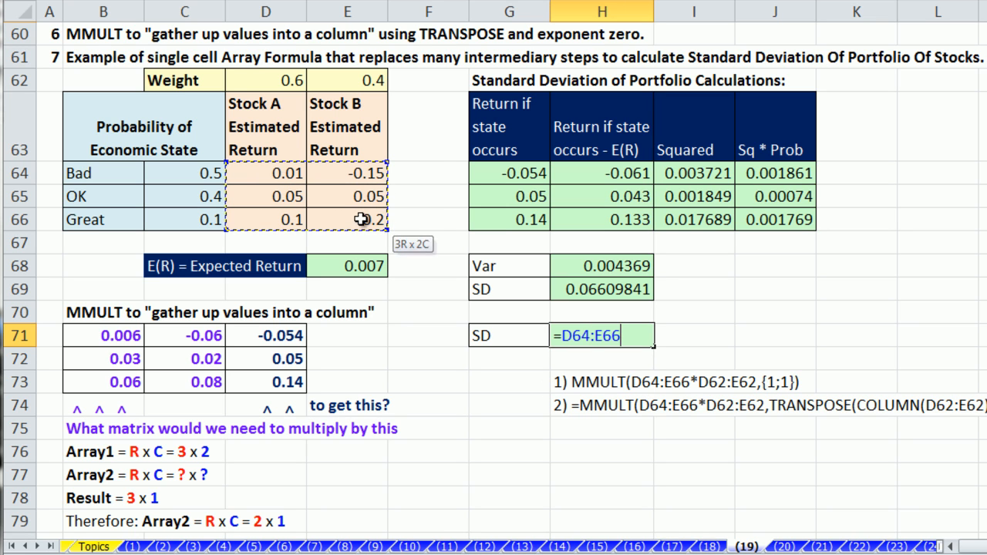
type("*")
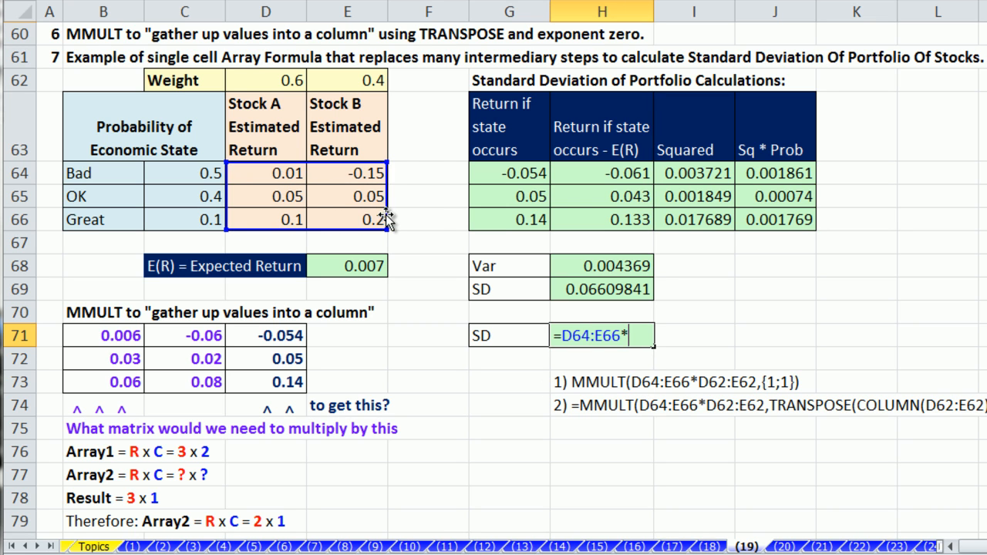
left_click(284, 83)
left_click_drag(284, 82, 356, 82)
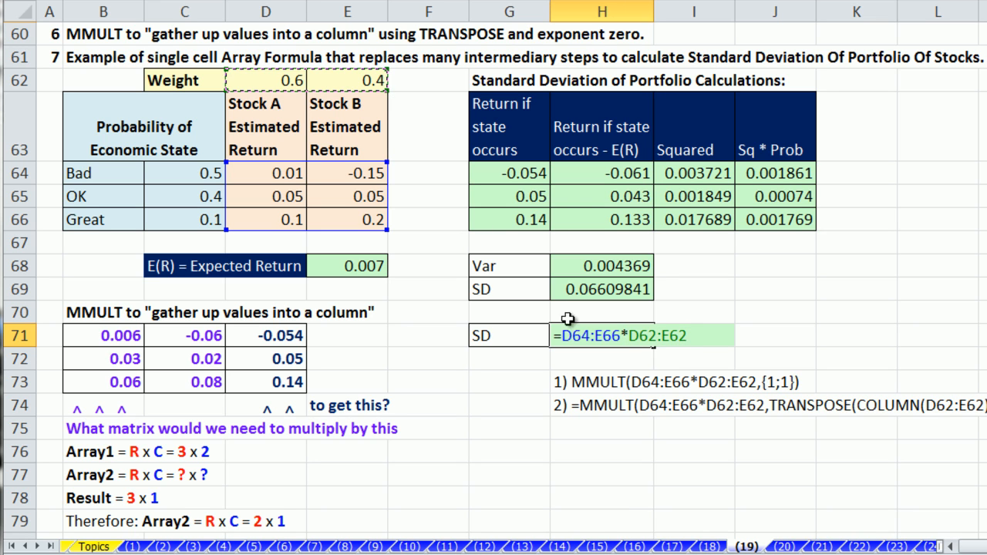
left_click_drag(692, 345, 564, 335)
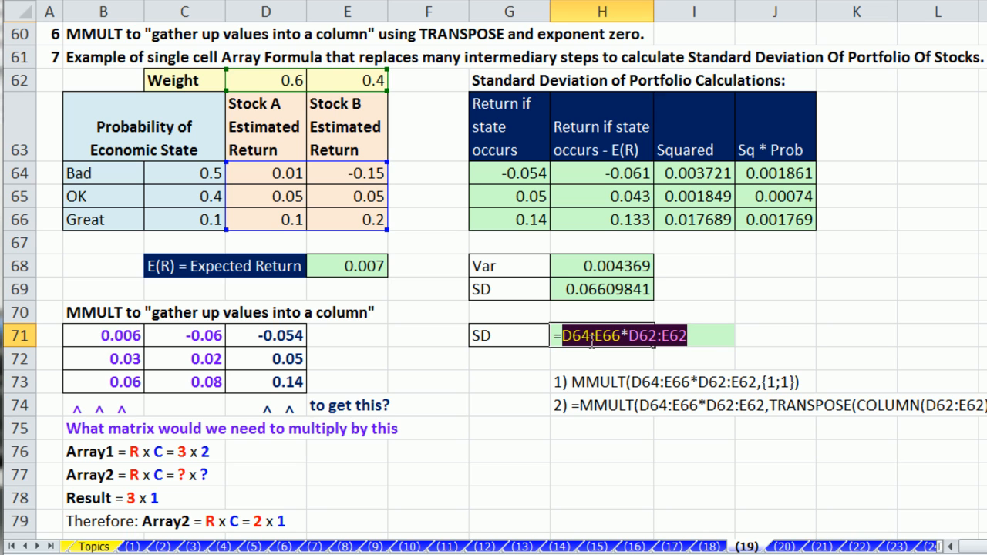
key("F9")
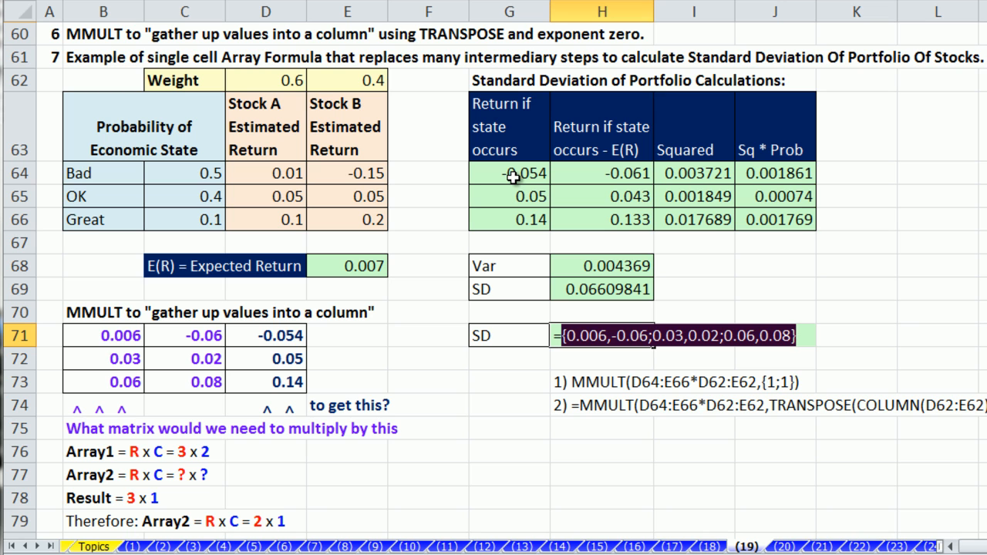
key("ctrl+z")
key("Escape")
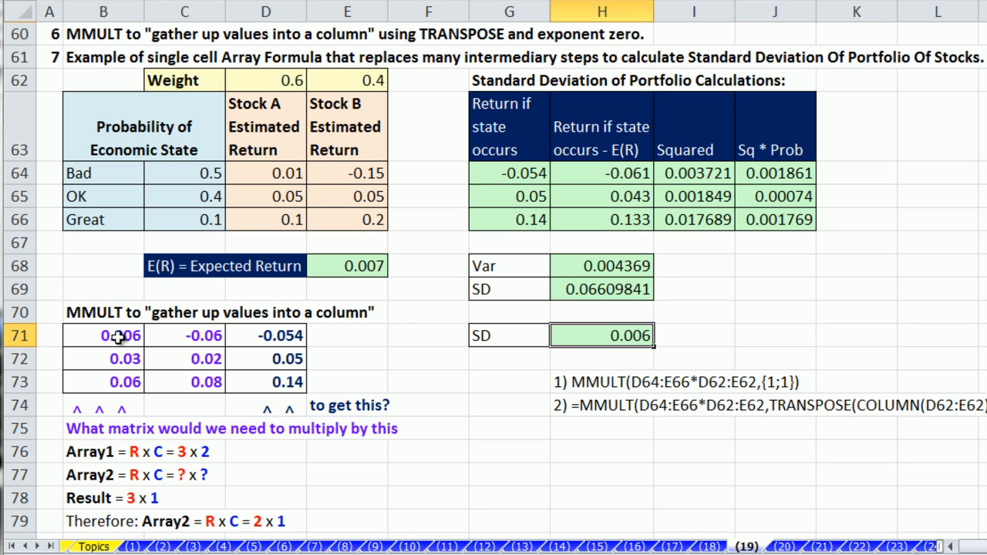
left_click_drag(282, 171, 360, 223)
left_click_drag(119, 336, 192, 381)
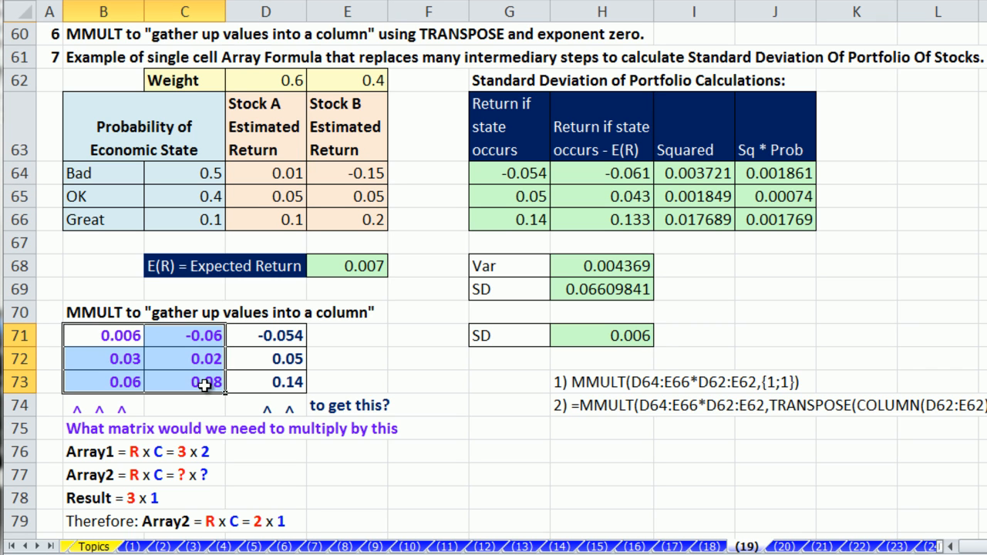
double_click(612, 337)
left_click_drag(561, 337, 687, 337)
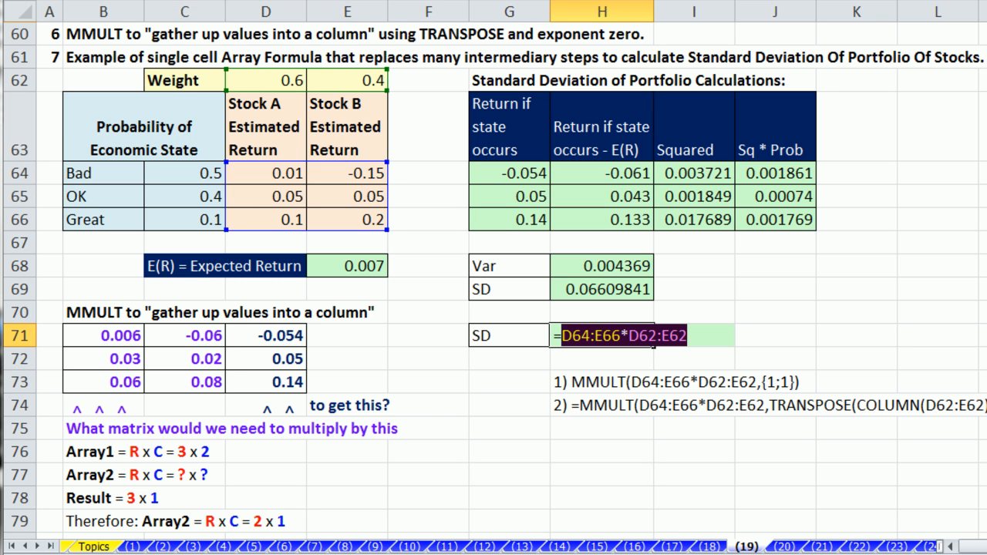
key("F9")
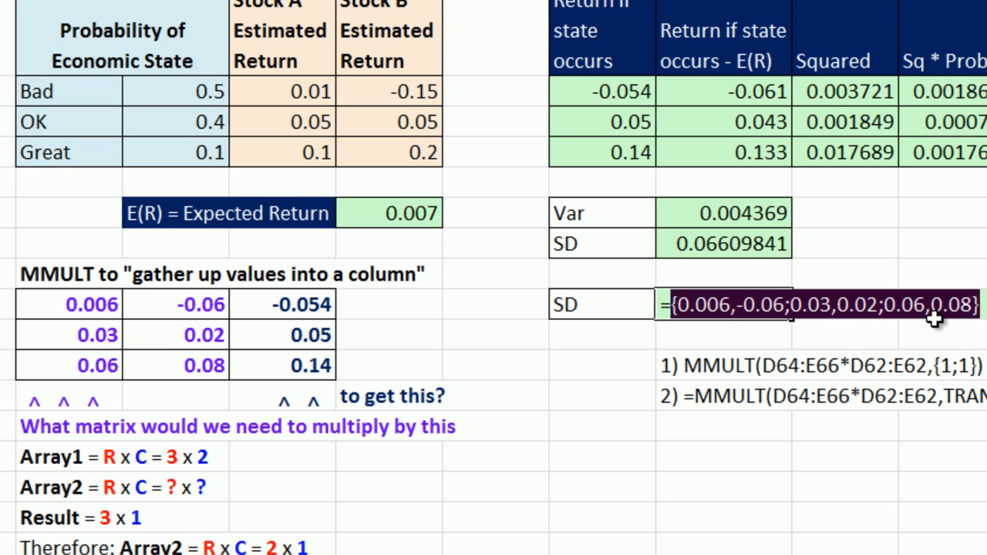
key("Escape")
left_click_drag(95, 302, 184, 368)
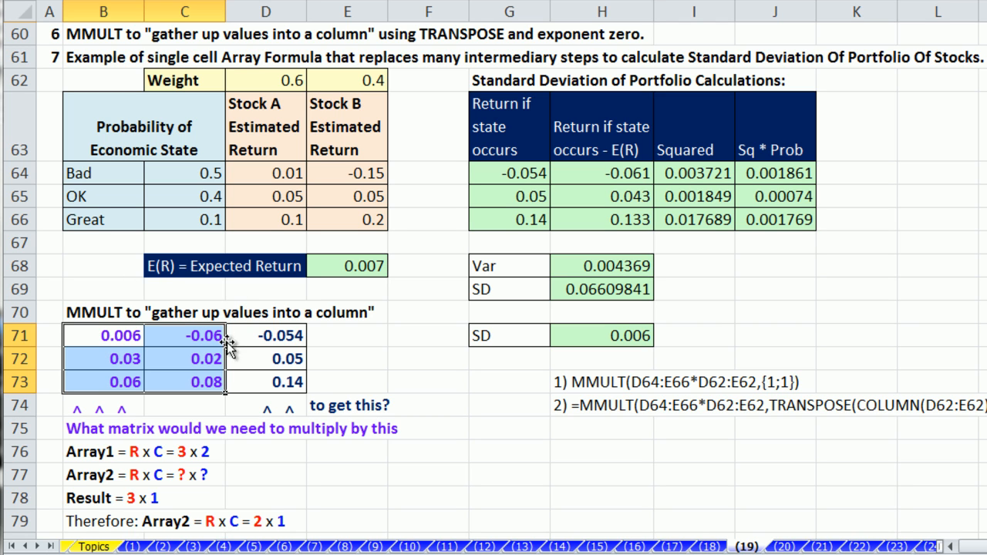
Step: Move the multiply-by-one row sums from D71:D73 over to E71:E73
double_click(267, 335)
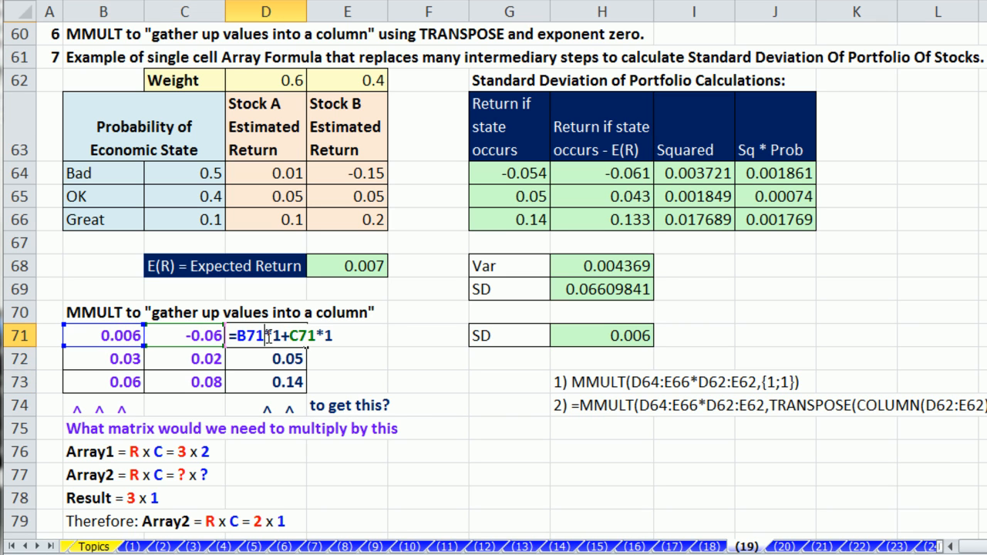
key("Escape")
left_click_drag(286, 337, 332, 389)
left_click_drag(264, 335, 266, 380)
left_click_drag(330, 336, 351, 382)
key("ctrl+c")
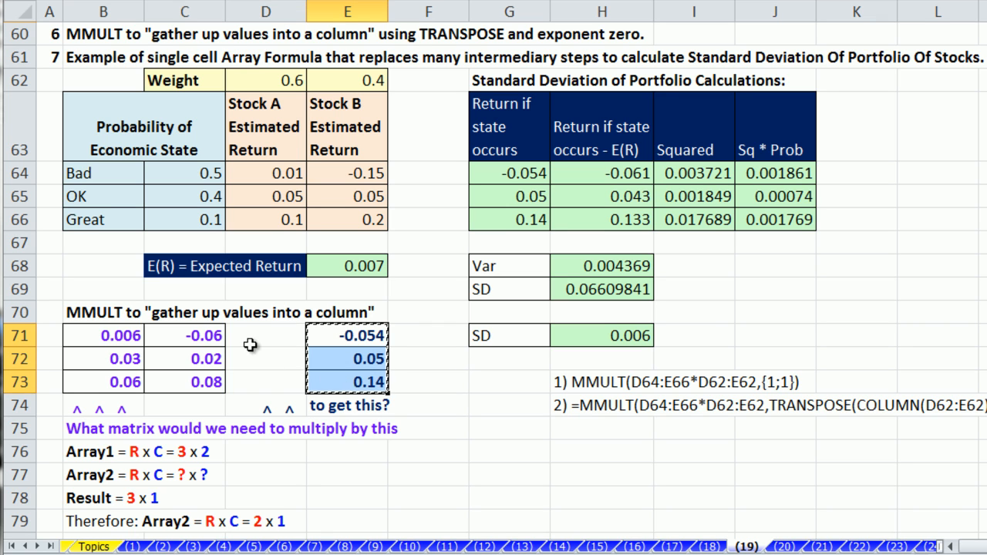
left_click(254, 337)
key("ctrl+v")
key("ctrl+z")
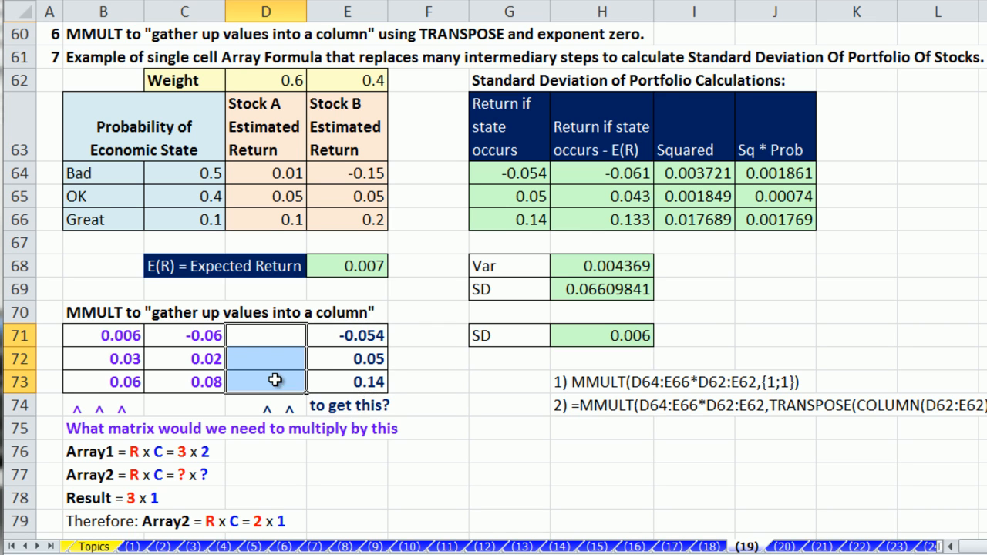
Step: Enter =SUM(B71:C71) in D71 and fill it down to D73, giving -0.054, 0.05, 0.14
left_click(289, 334)
type("=sum")
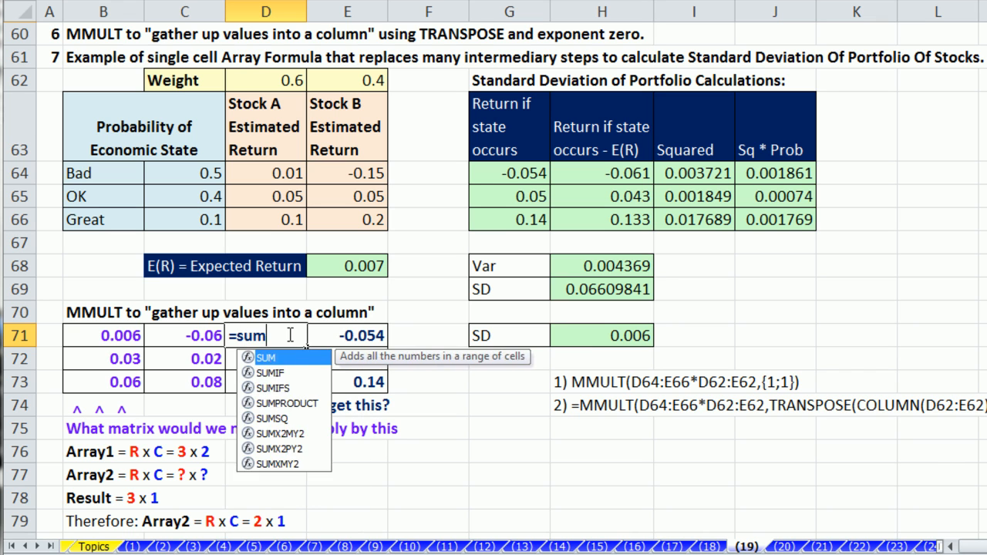
key("Tab")
left_click_drag(136, 336, 171, 338)
key("ctrl+Return")
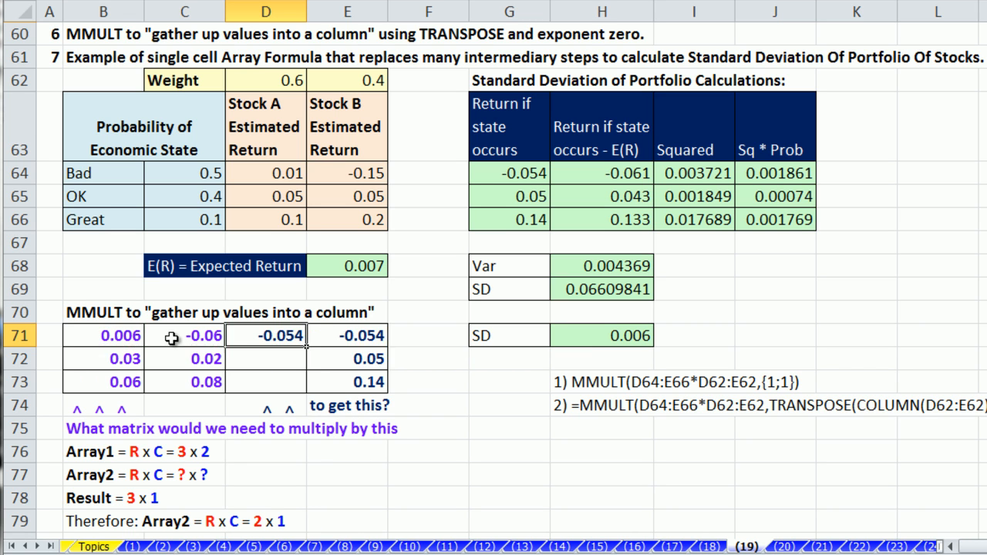
left_click_drag(306, 348, 311, 384)
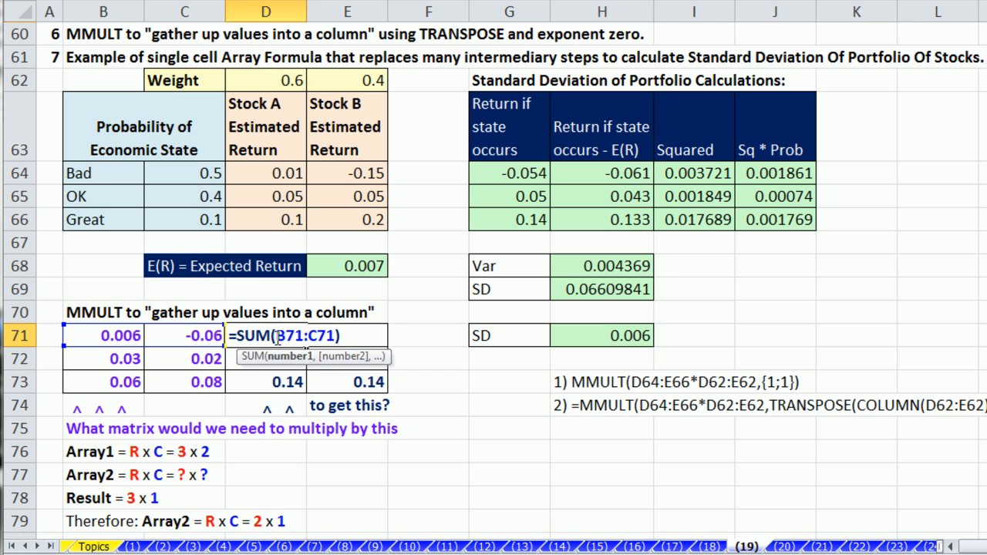
key("ctrl+Return")
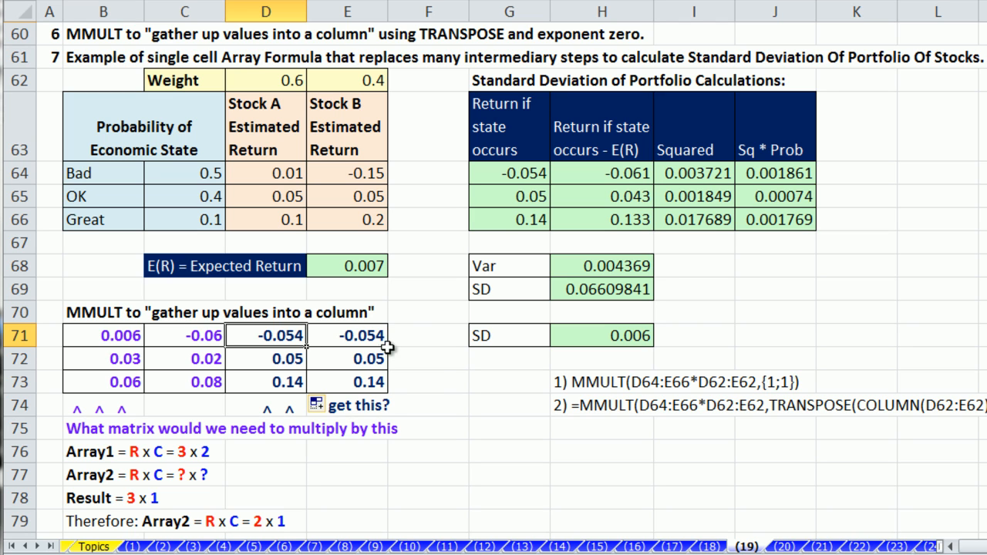
double_click(365, 335)
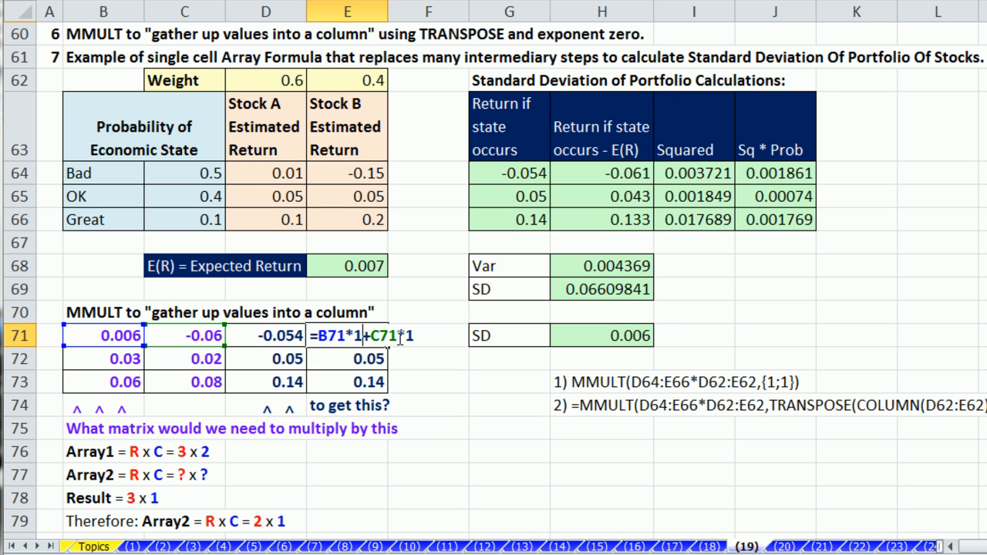
double_click(358, 335)
double_click(415, 335)
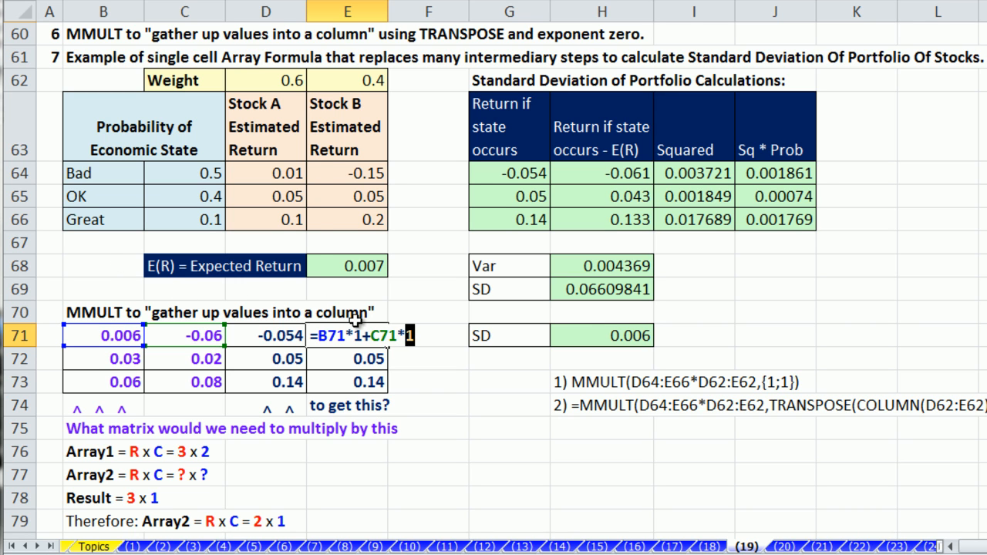
key("ctrl+Return")
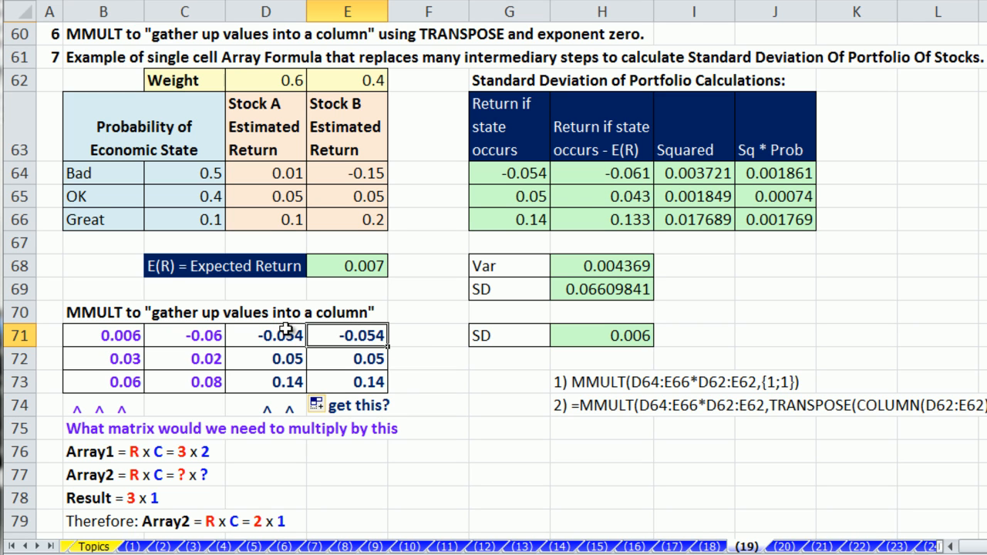
left_click_drag(347, 333, 356, 377)
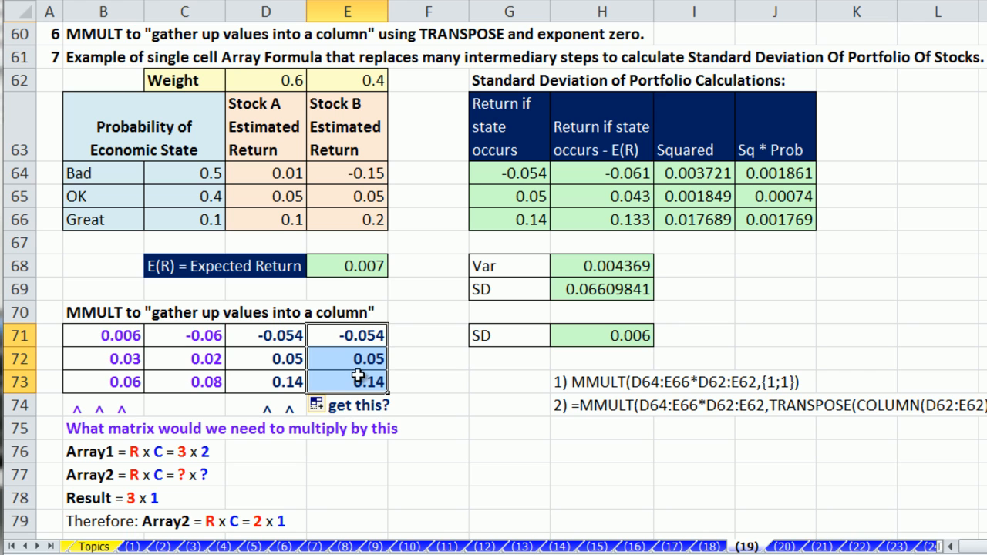
left_click_drag(92, 333, 182, 382)
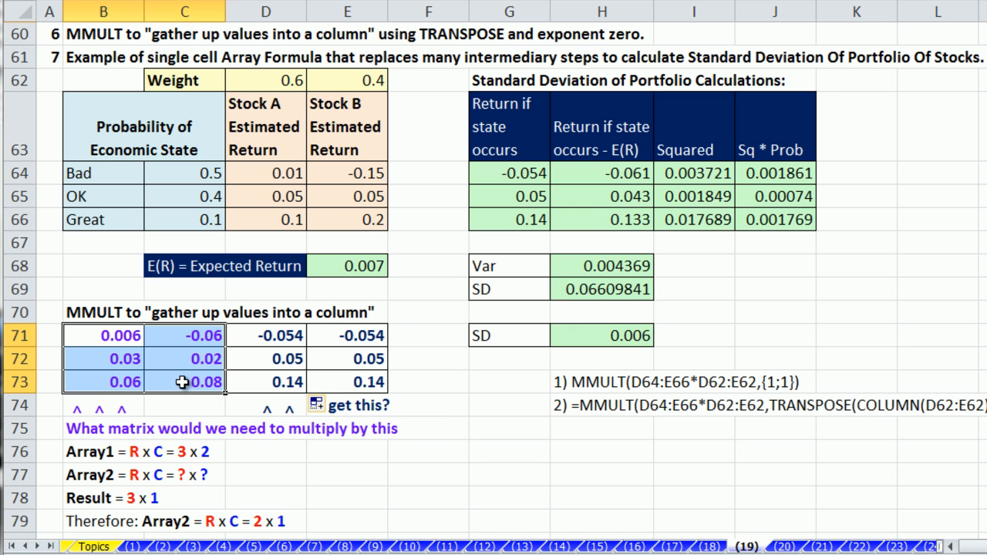
double_click(575, 335)
left_click(561, 335)
Step: Turn H71's formula into =MMULT(D64:E66*D62:E62,{1;1}) and check its result array with F9
type("mm")
key("Tab")
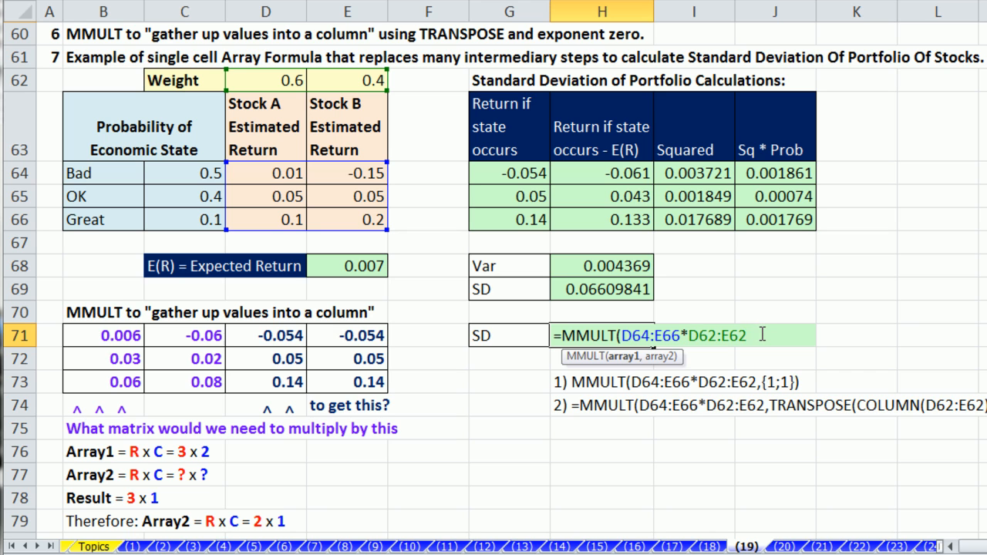
type(",{")
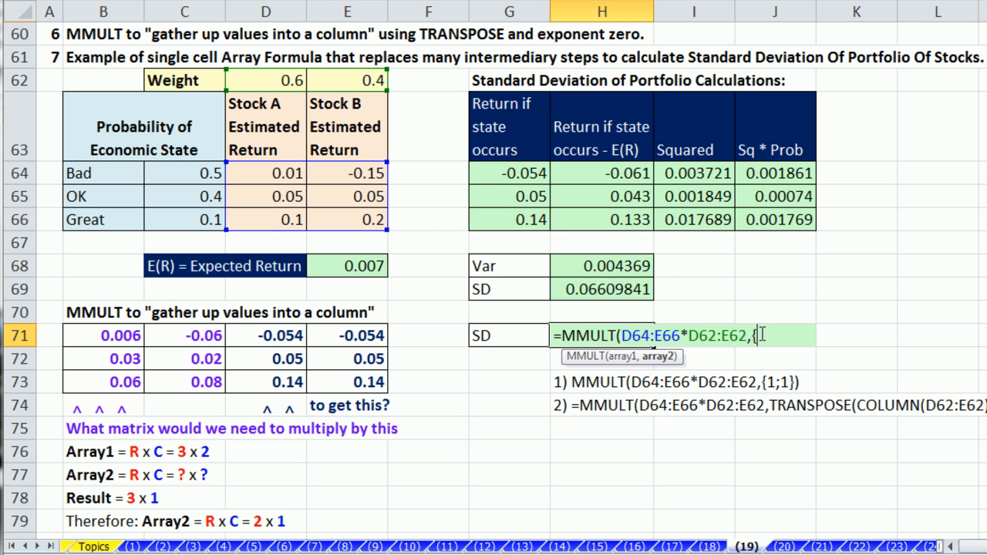
type("1;1}")
type(")")
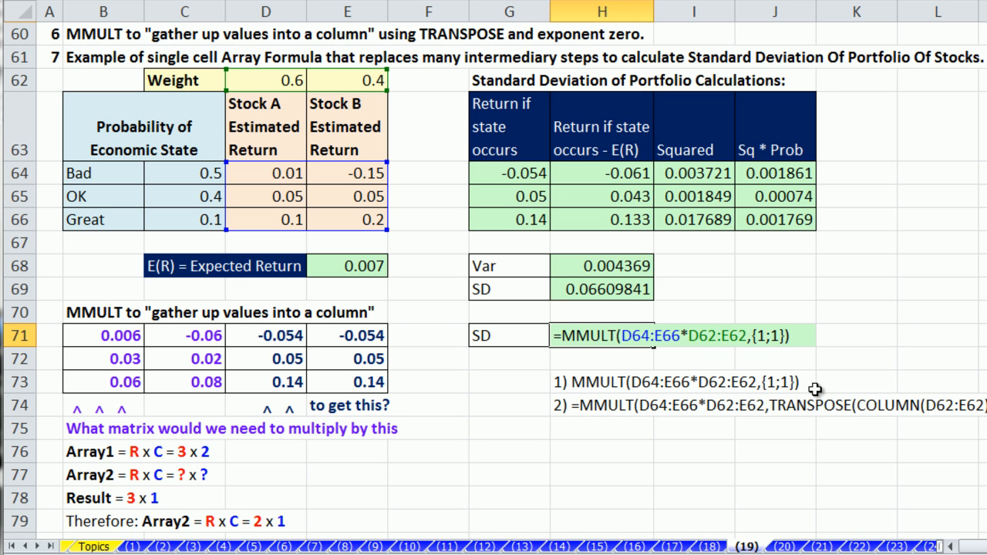
left_click_drag(795, 335, 425, 328)
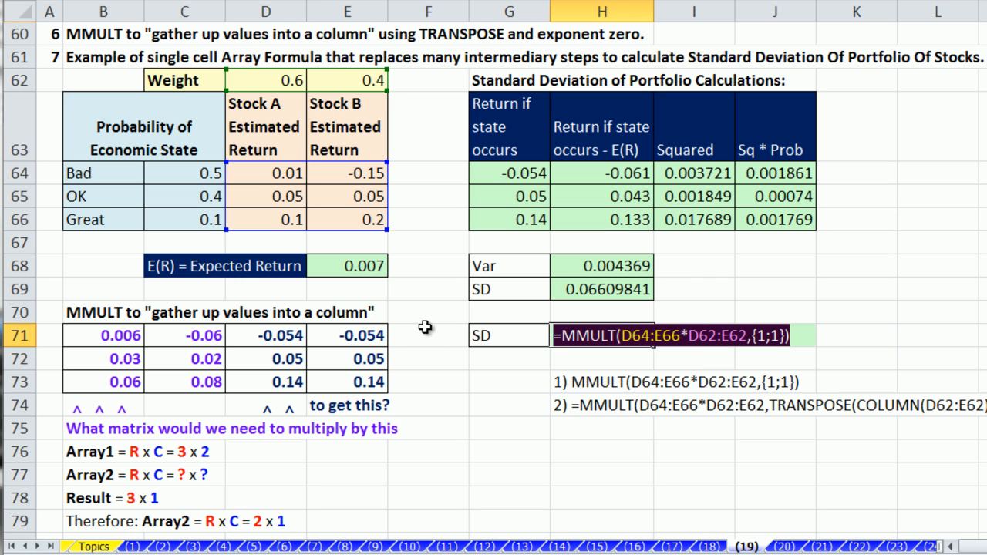
key("F9")
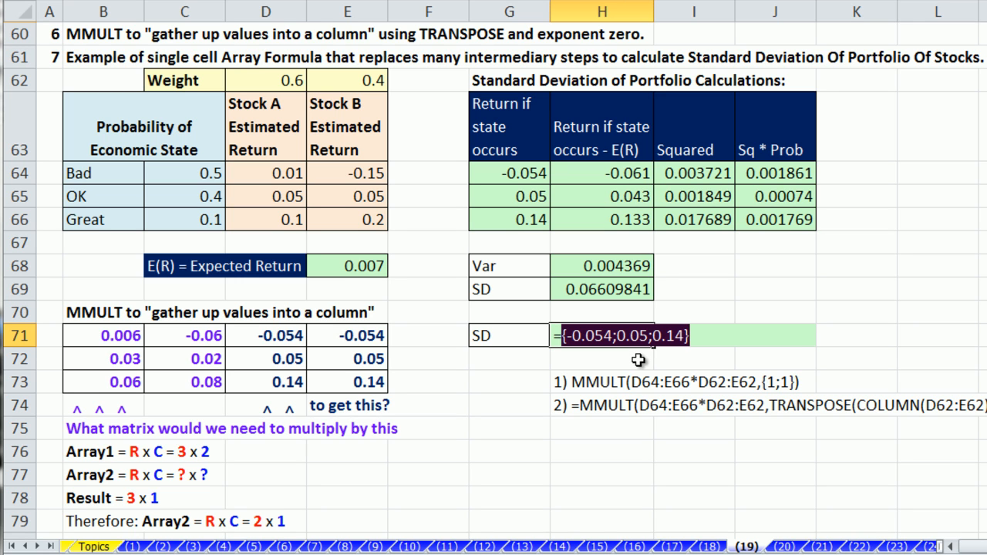
key("ctrl+z")
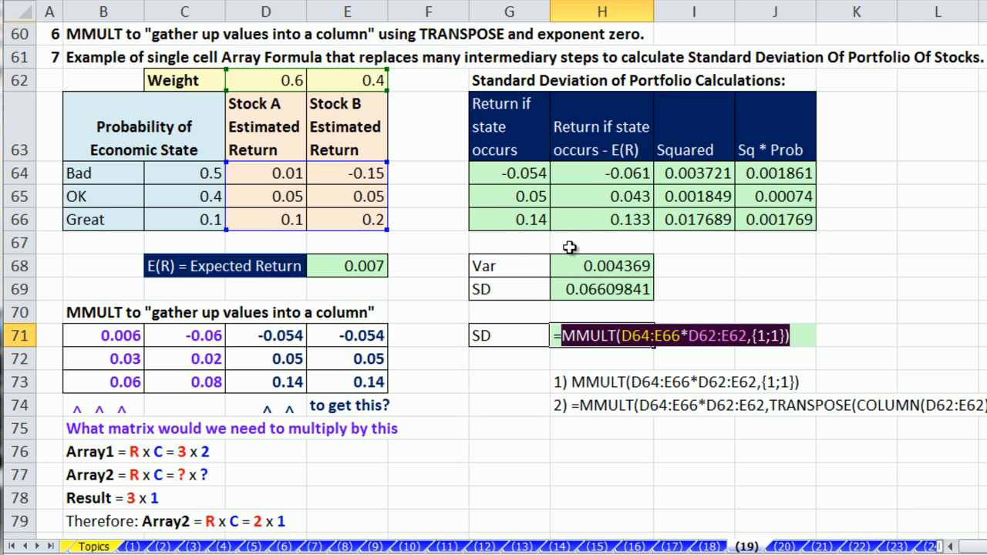
left_click(803, 337)
Step: Append a minus and E68's SUMPRODUCT expression to H71, previewing deviations {-0.061;0.043;0.133}
type("-")
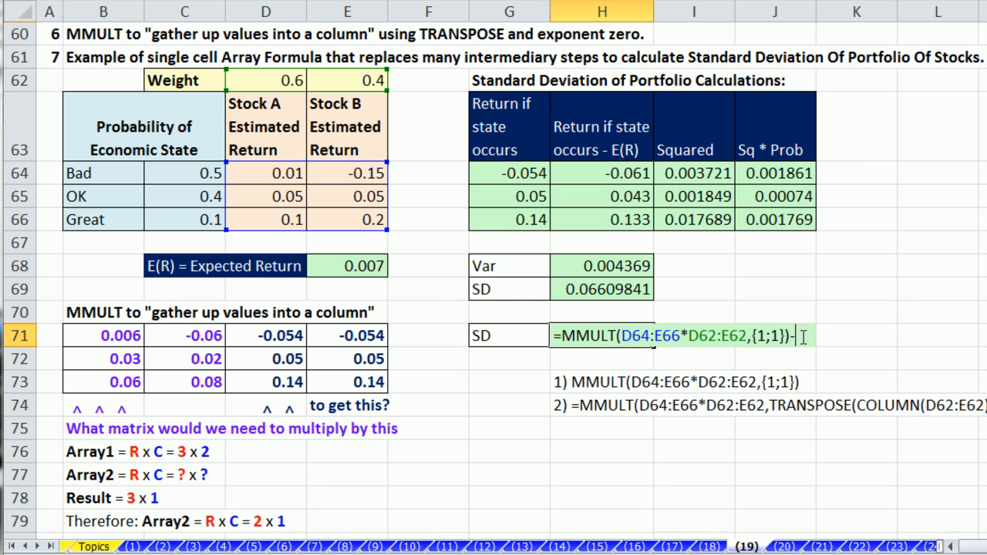
left_click(558, 335)
double_click(355, 267)
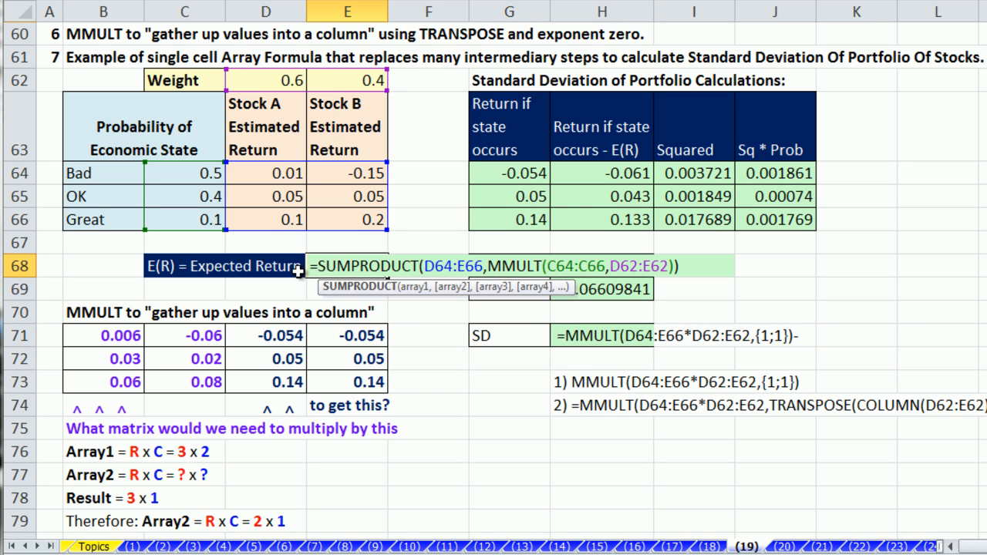
left_click_drag(318, 267, 657, 280)
key("ctrl+c")
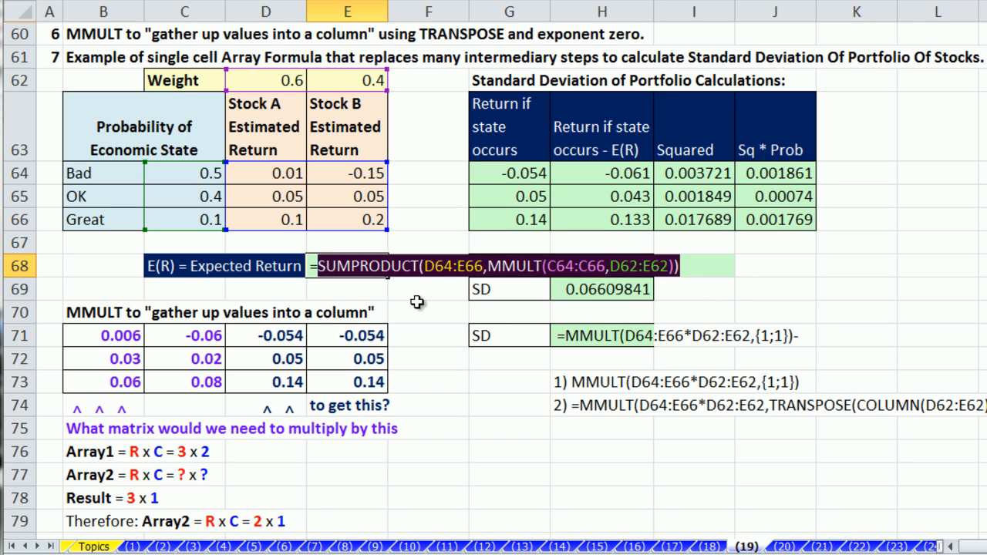
key("Escape")
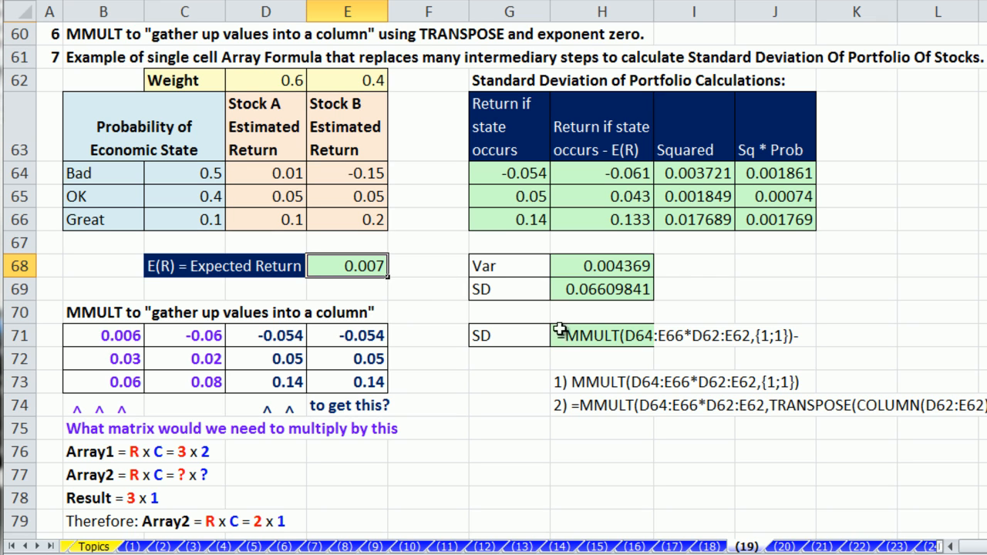
double_click(564, 339)
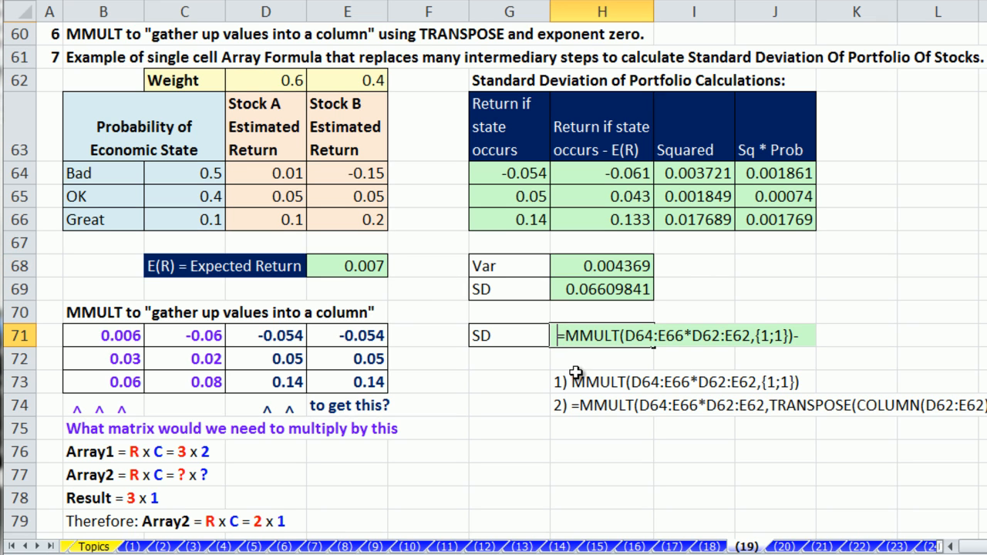
key("BackSpace")
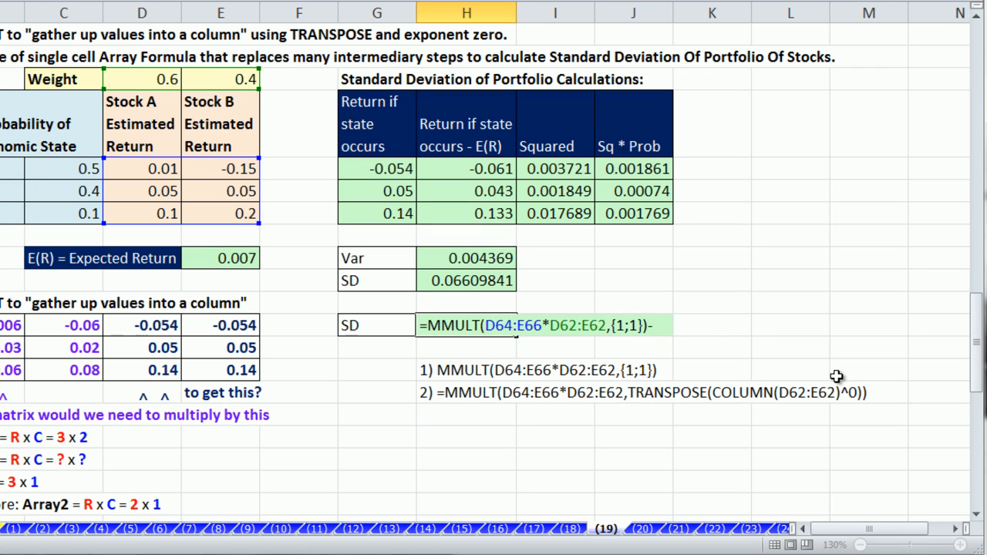
key("ctrl+v")
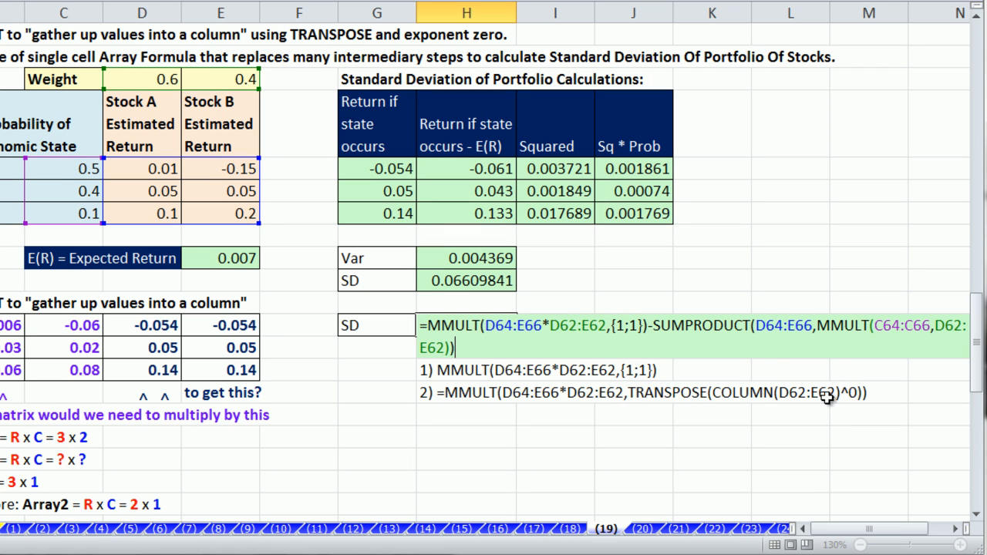
left_click_drag(480, 354, 428, 325)
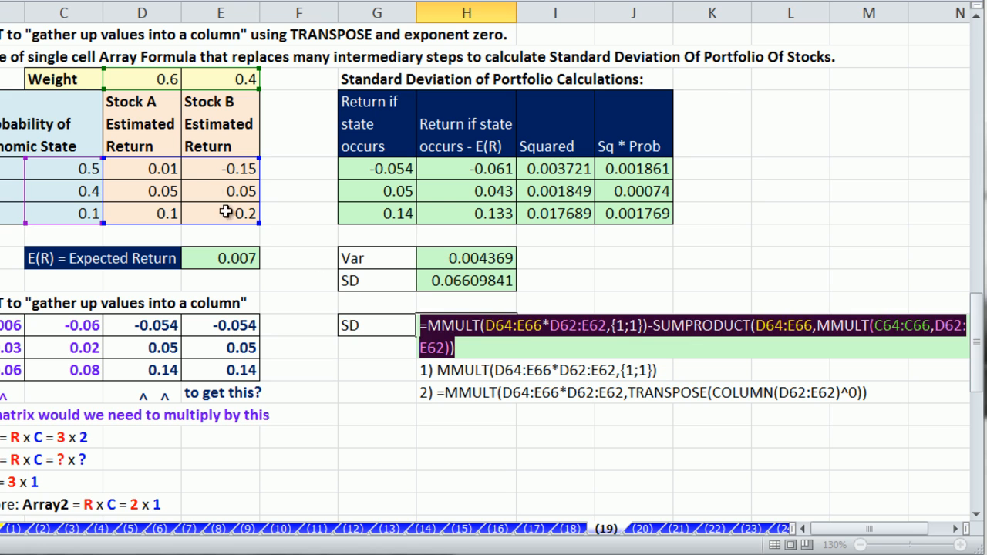
key("F9")
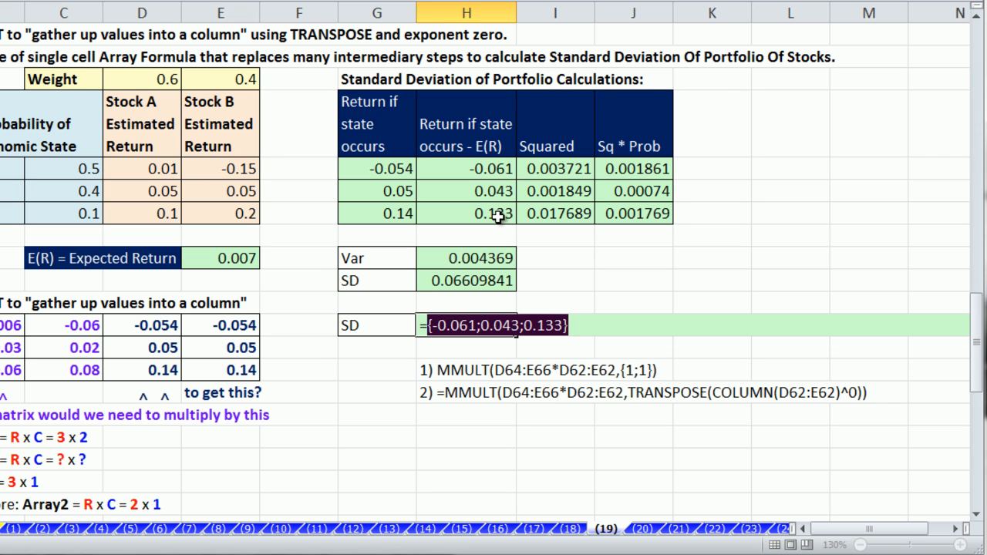
Step: Wrap H71's deviation expression in parentheses and square it with ^2
key("ctrl+z")
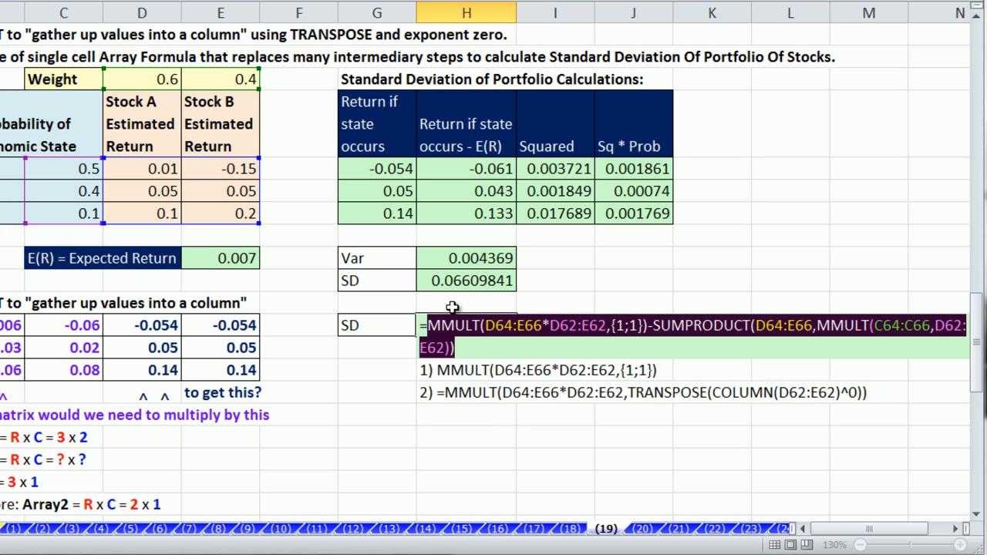
left_click(430, 324)
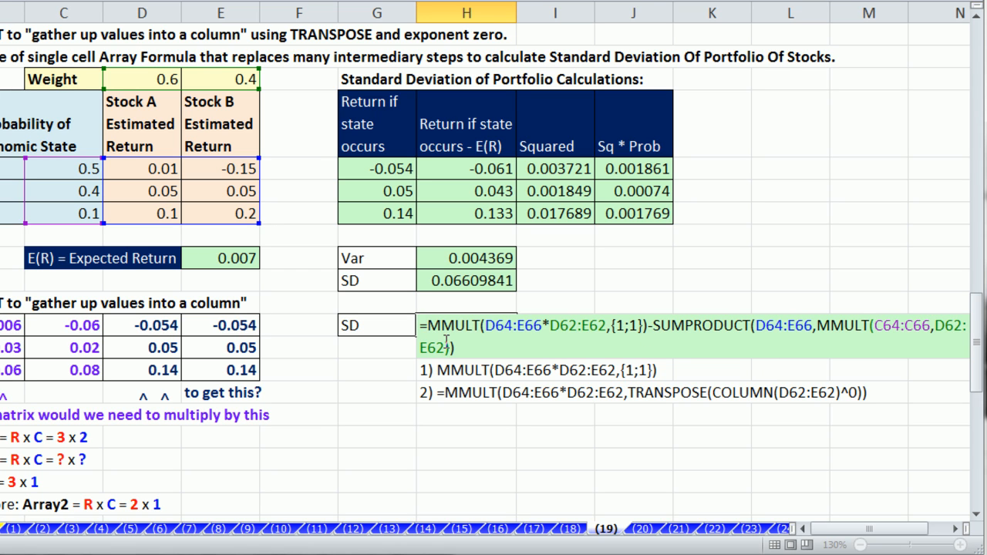
type("(")
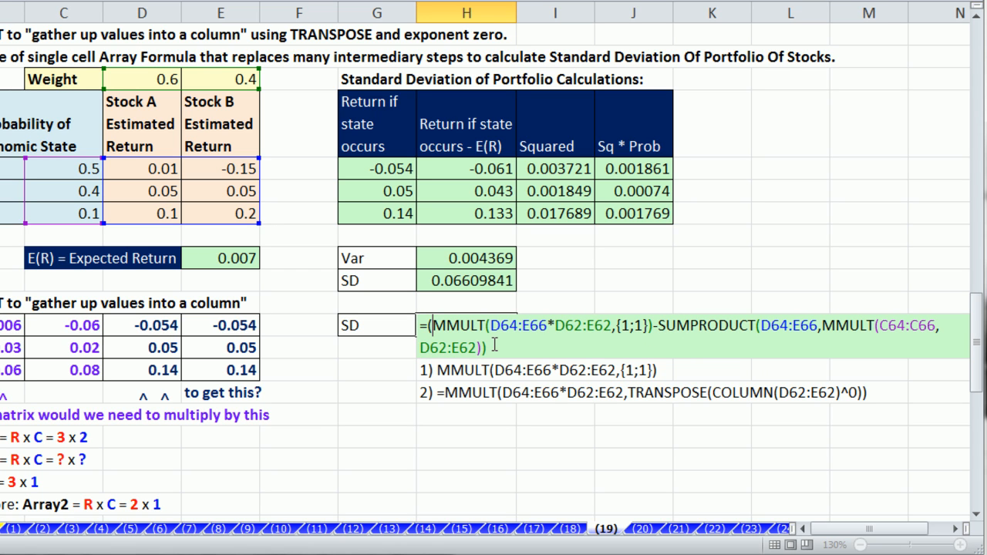
type(")^2")
Step: Verify the expected return 0.007, the deviations and the squares 0.003721, 0.001849, 0.017689 with F9
left_click_drag(432, 325, 487, 343)
key("ctrl+c")
key("F9")
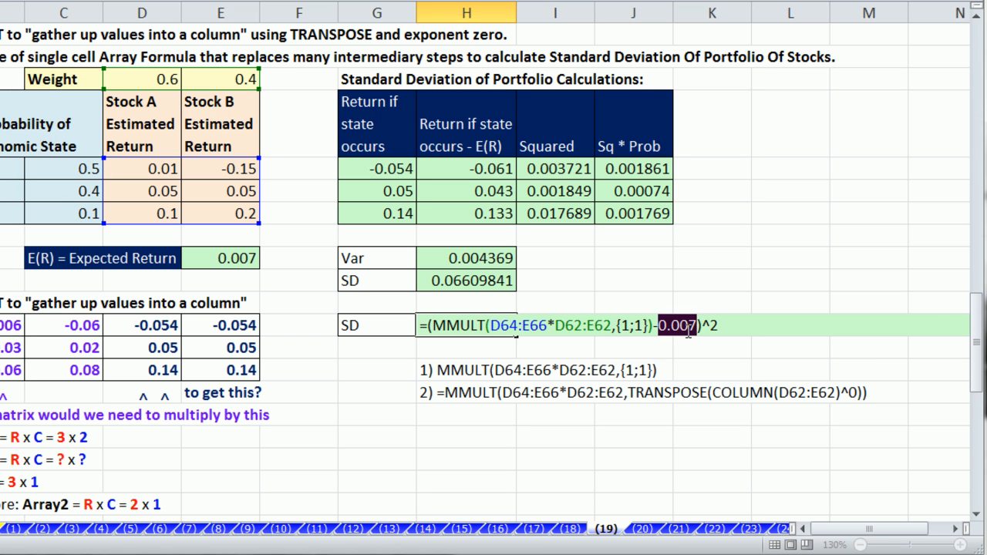
key("ctrl+v")
type(")")
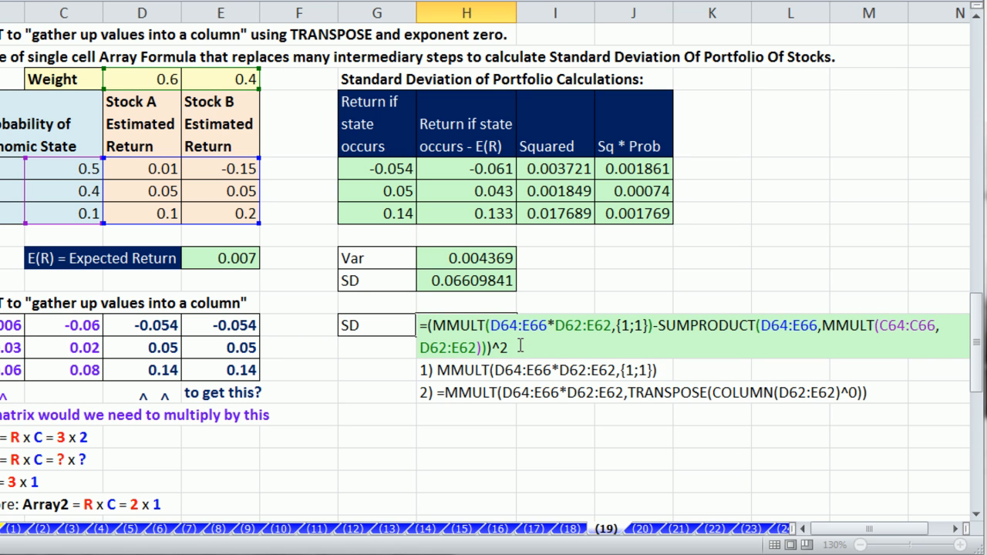
left_click_drag(427, 327, 498, 348)
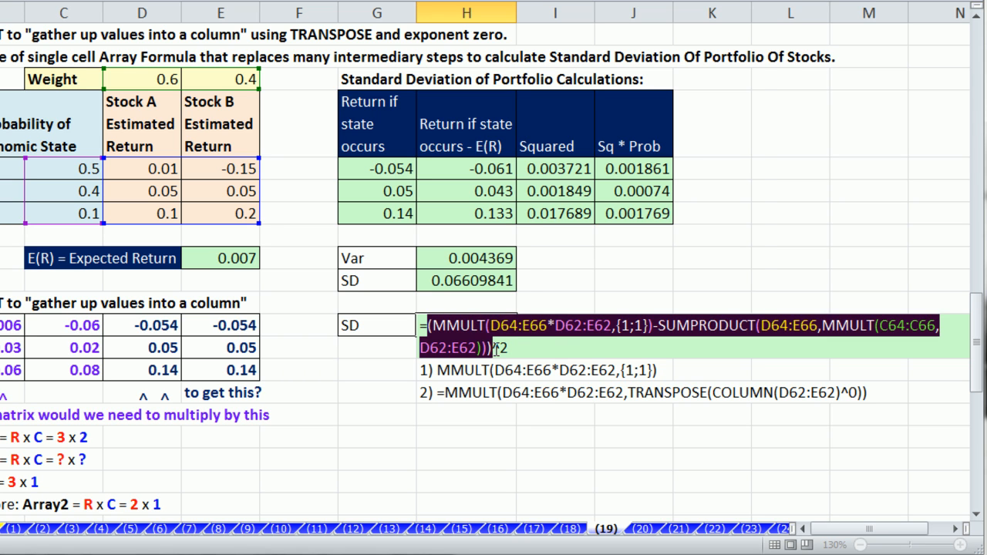
key("F9")
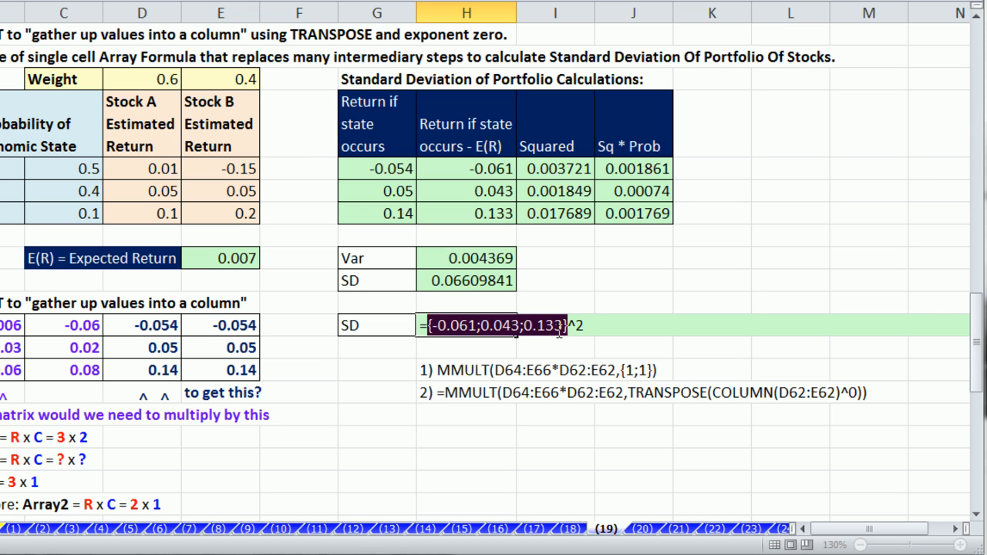
key("ctrl+z")
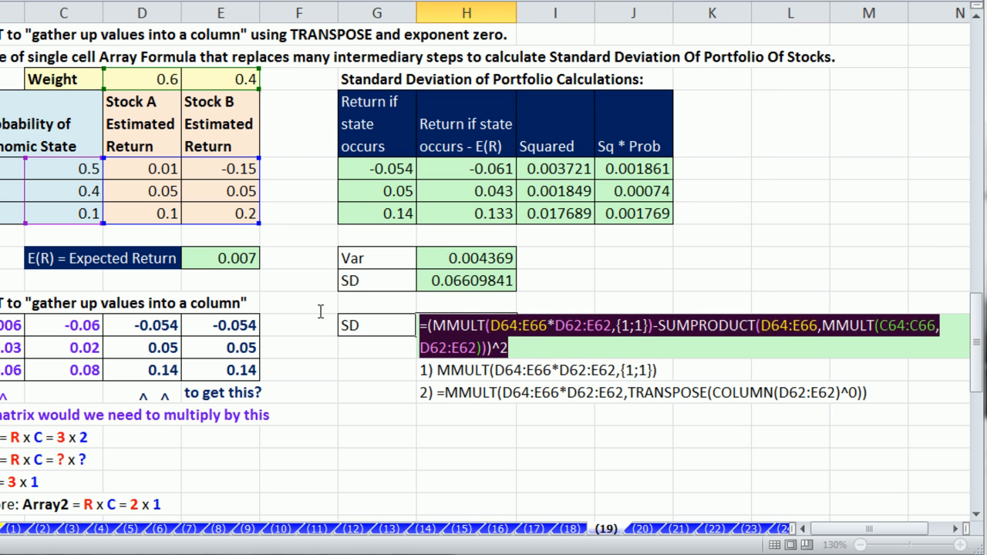
key("F9")
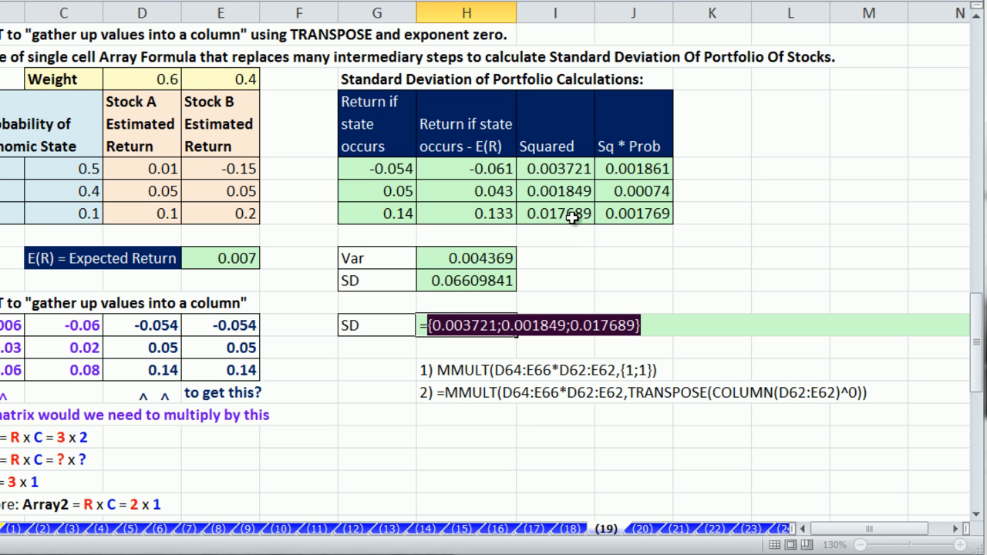
key("ctrl+z")
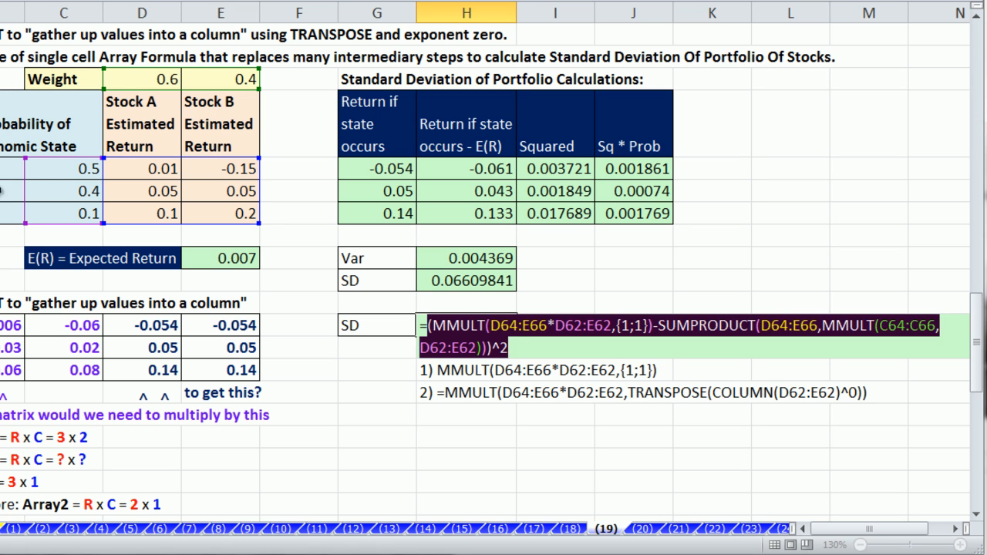
Step: Multiply H71's squared deviations by the probabilities C64:C66 and preview the weighted values
left_click(521, 358)
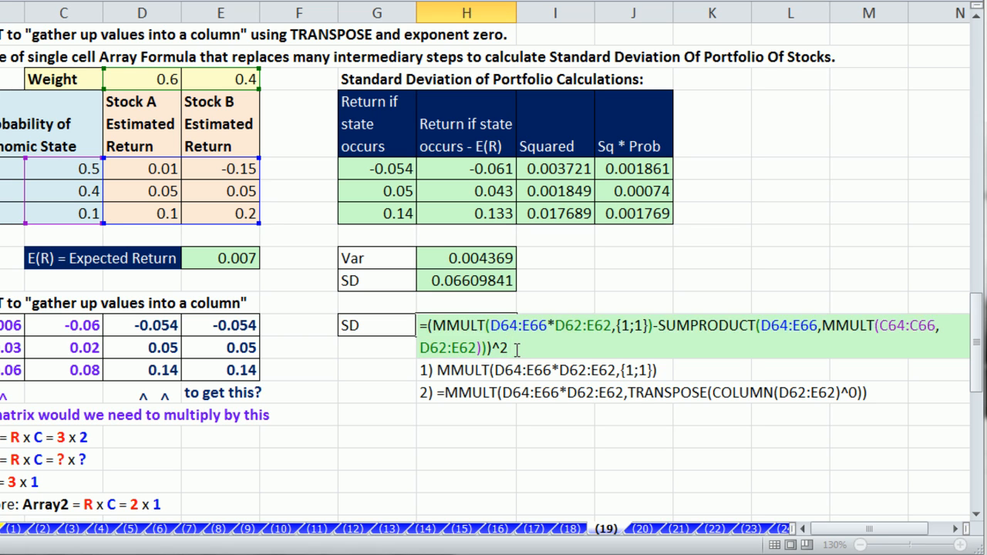
type("*")
left_click_drag(60, 174, 63, 216)
key("ctrl+shift+Home")
key("F9")
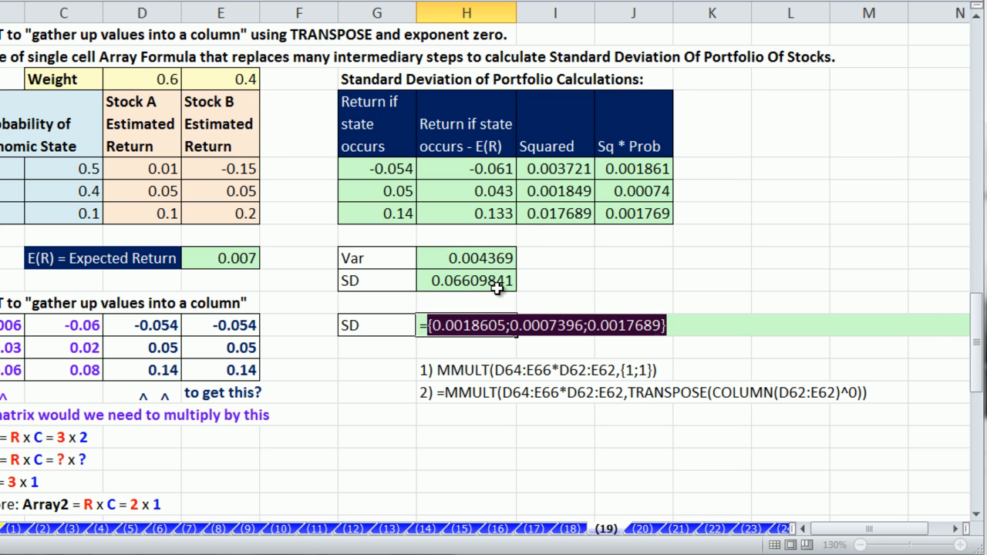
key("ctrl+z")
Step: Wrap the whole H71 expression in SUM( ) and confirm it evaluates to 0.004369
key("Left")
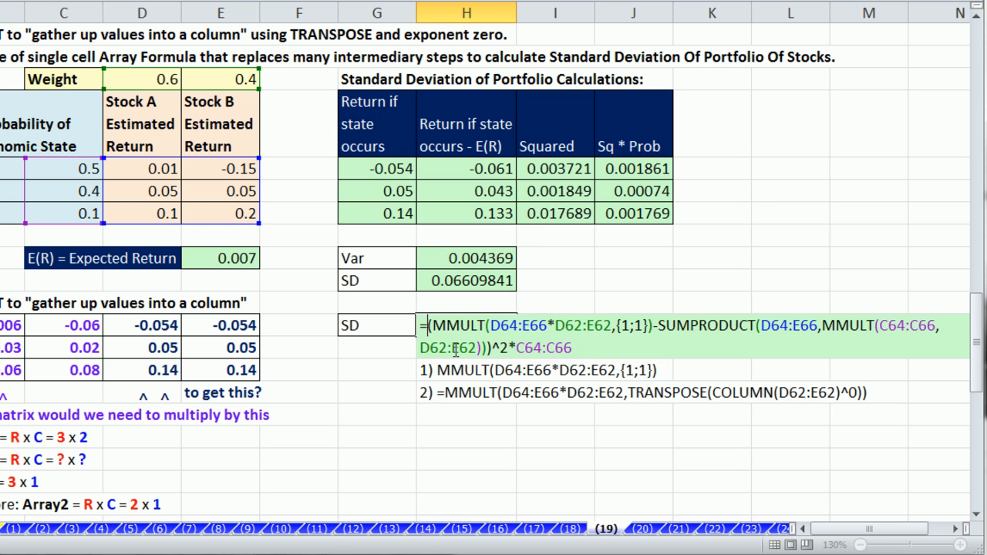
type("SUM")
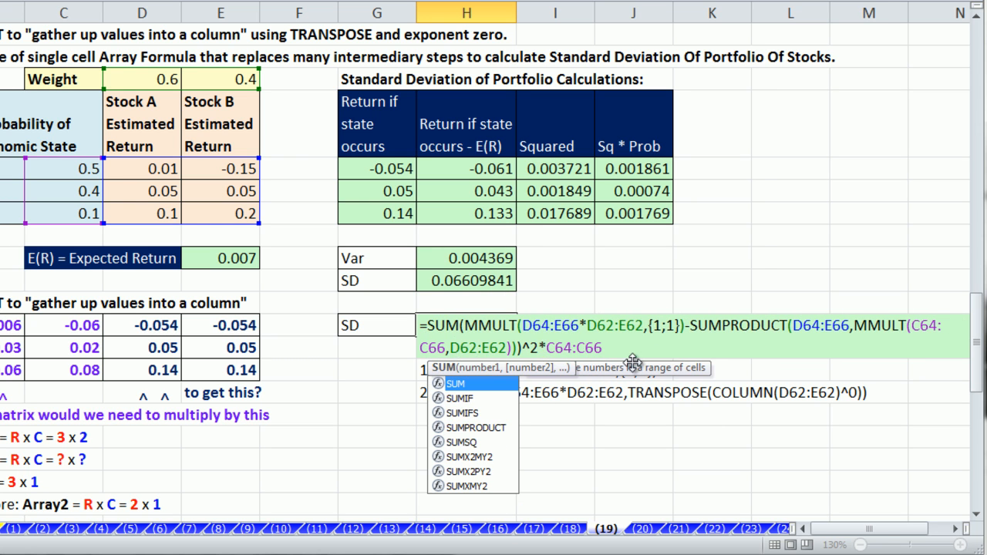
left_click(625, 353)
left_click(463, 326)
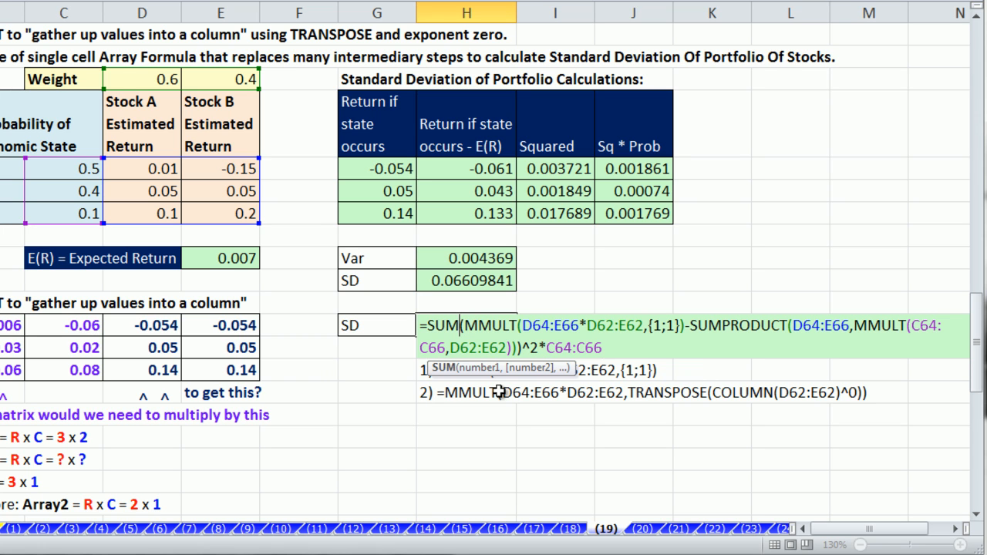
type("(")
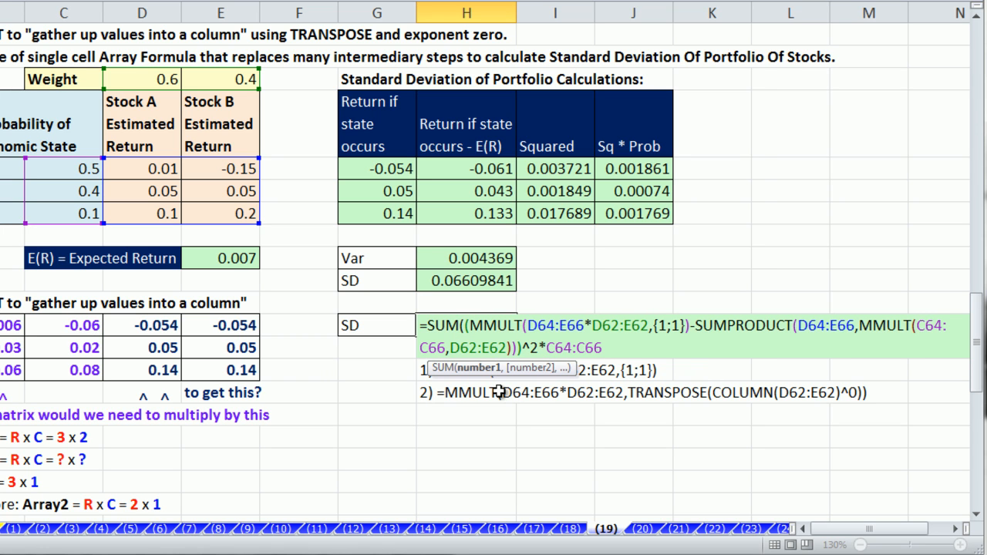
left_click(621, 348)
type(")")
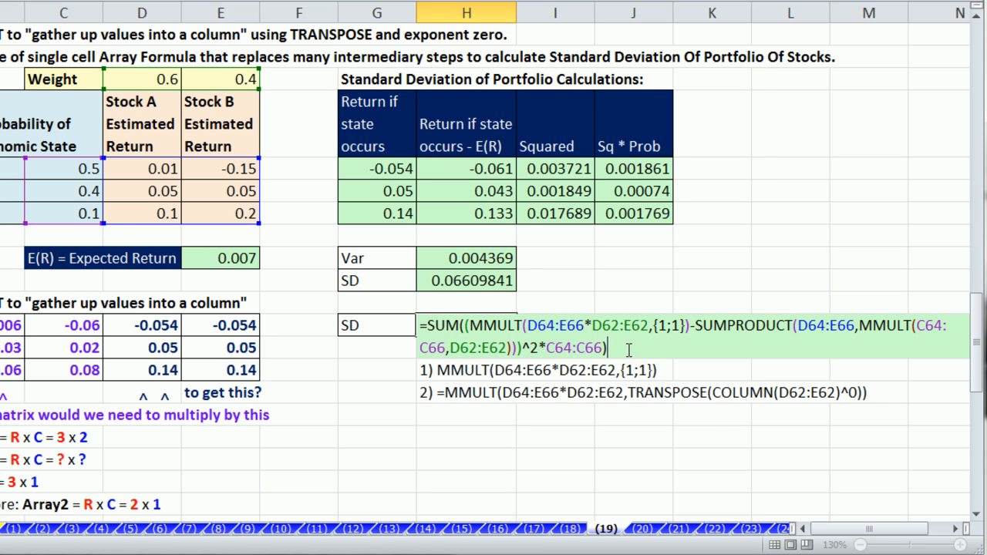
left_click_drag(628, 346, 307, 291)
key("F9")
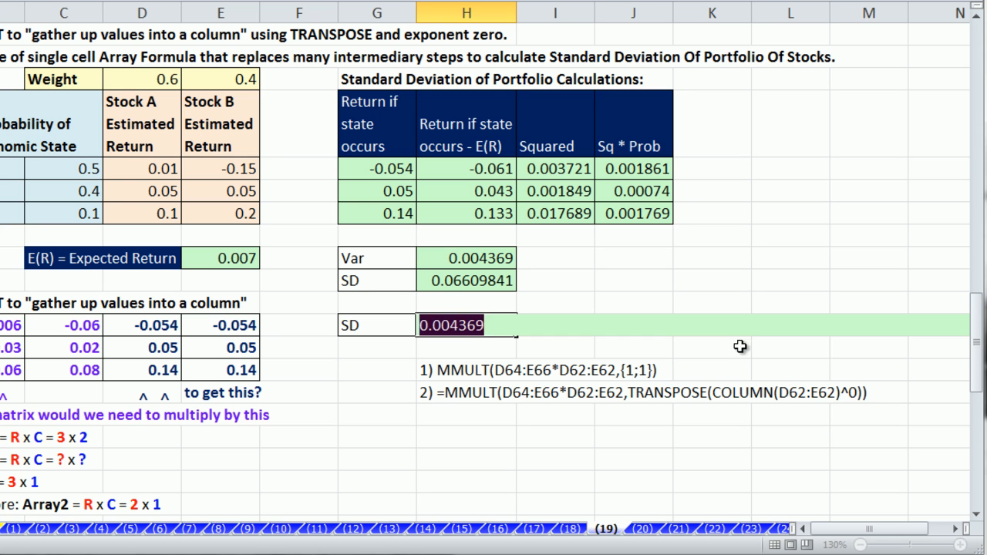
Step: Restore the H71 formula, wrap it in SQRT, and commit it as a single-cell array formula
key("ctrl+z")
left_click(427, 327)
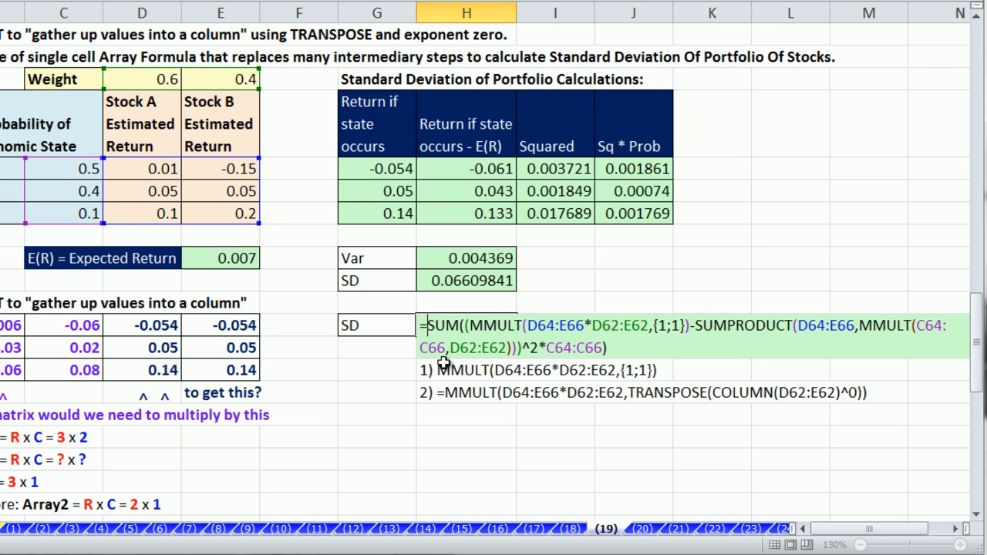
type("sq")
key("Tab")
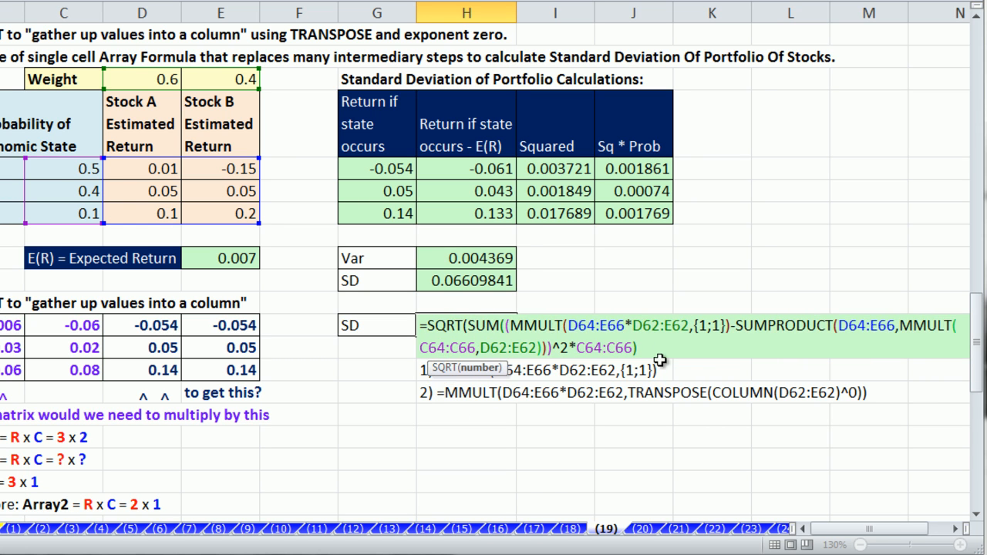
type(")")
key("ctrl+shift+Home")
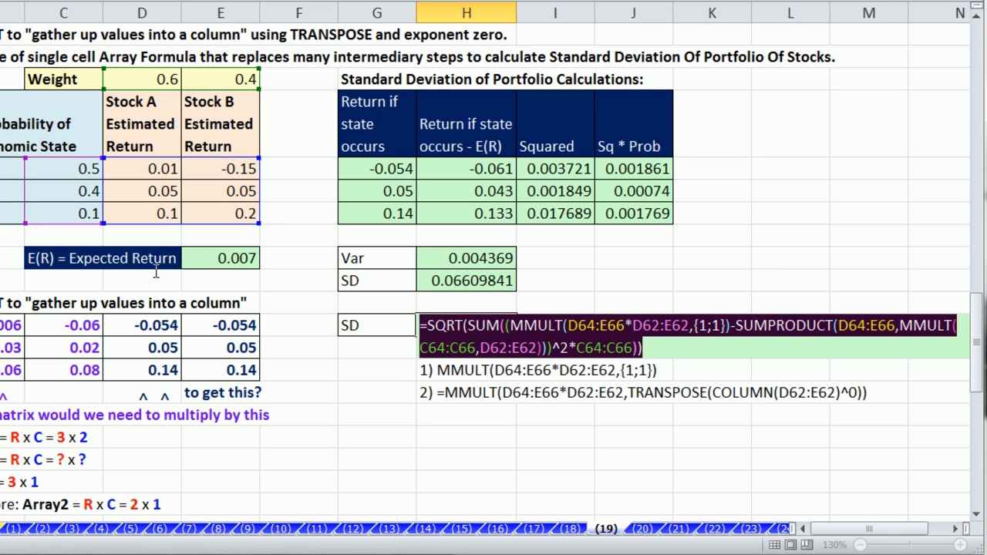
key("ctrl+shift+Return")
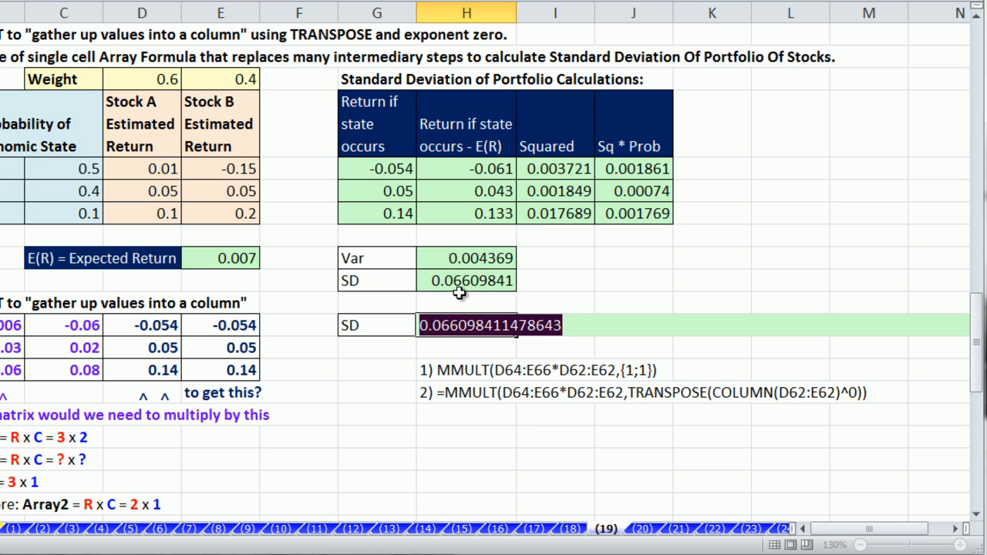
Step: Review the H71 SD formula's MMULT ranges and leave it unchanged
key("F2")
left_click(616, 328)
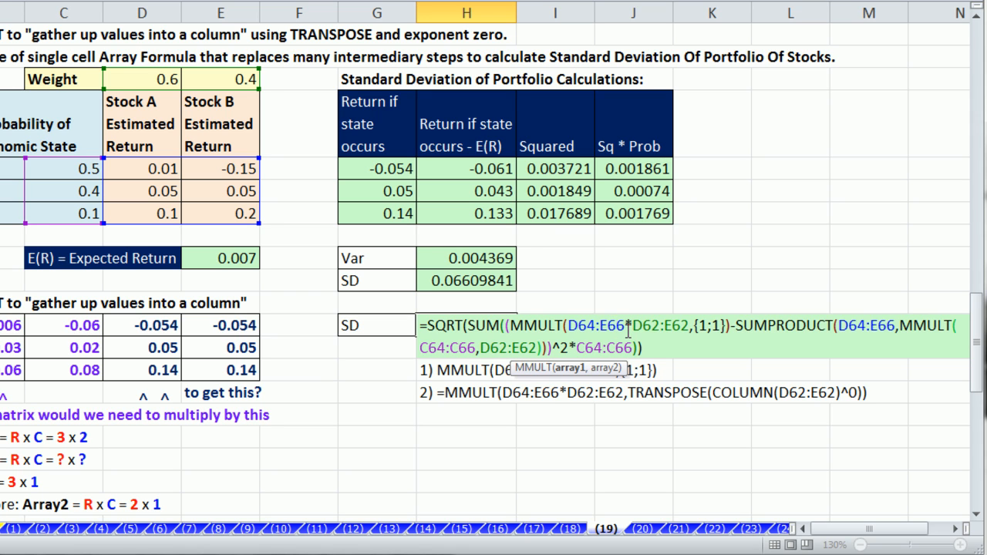
key("Escape")
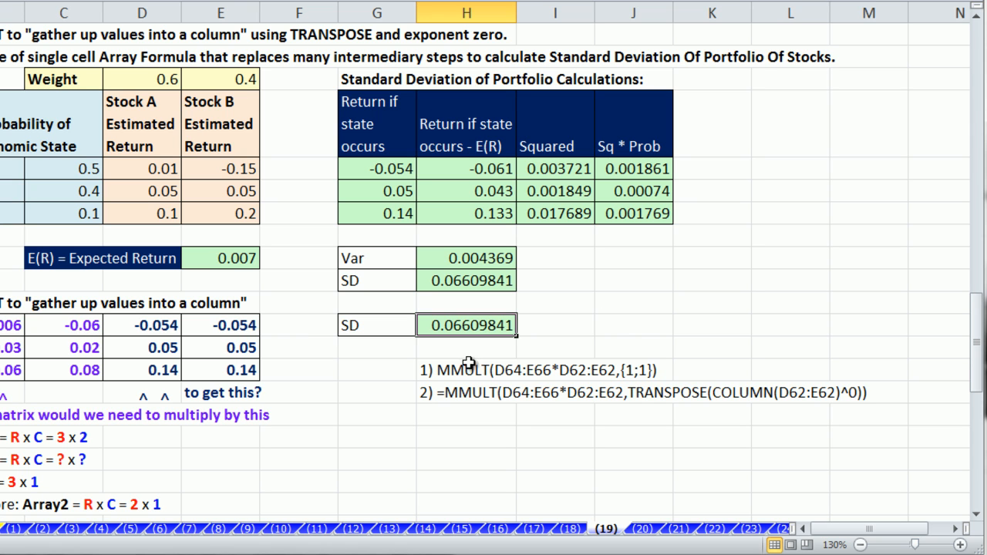
double_click(486, 324)
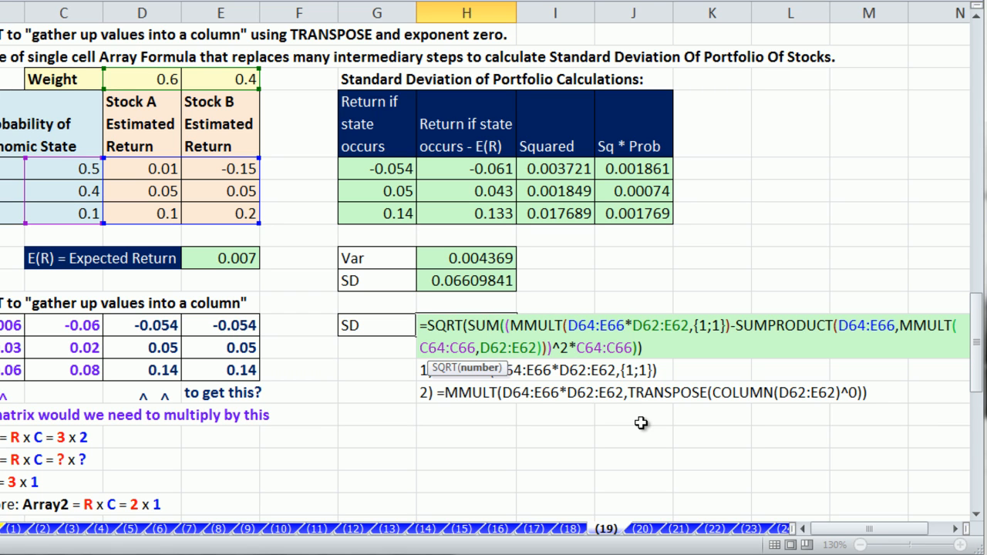
left_click_drag(510, 324, 727, 324)
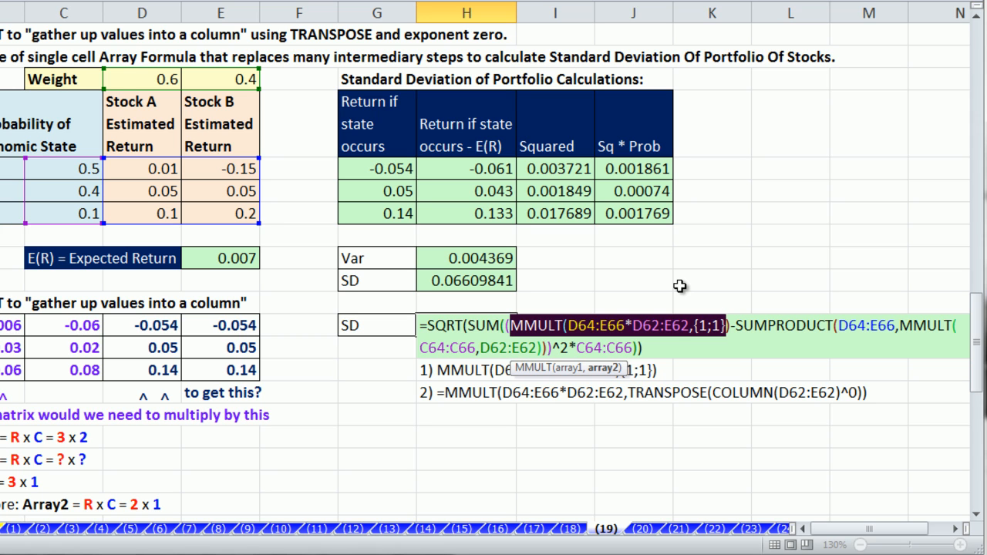
key("ctrl+shift+Return")
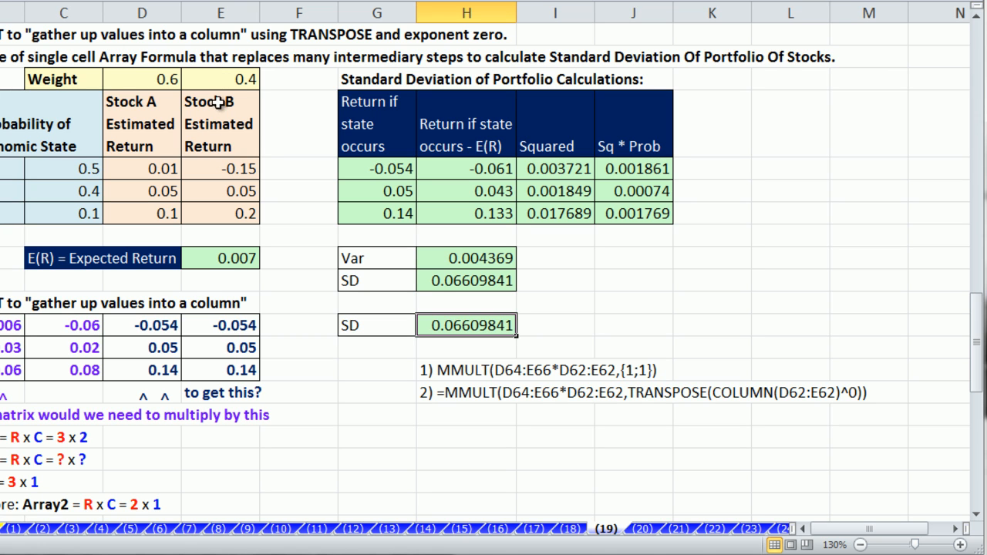
left_click_drag(213, 79, 308, 226)
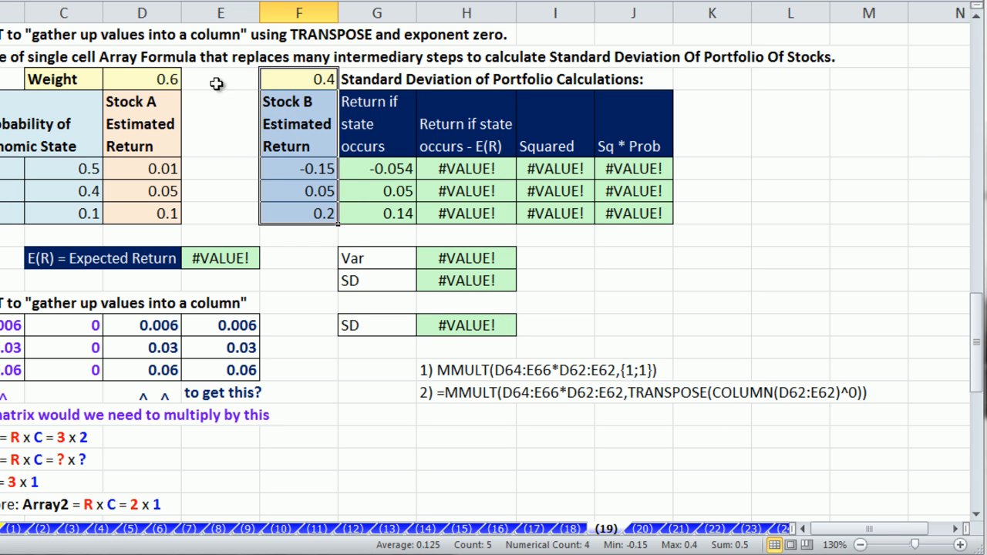
left_click(216, 83)
type("1")
key("Tab")
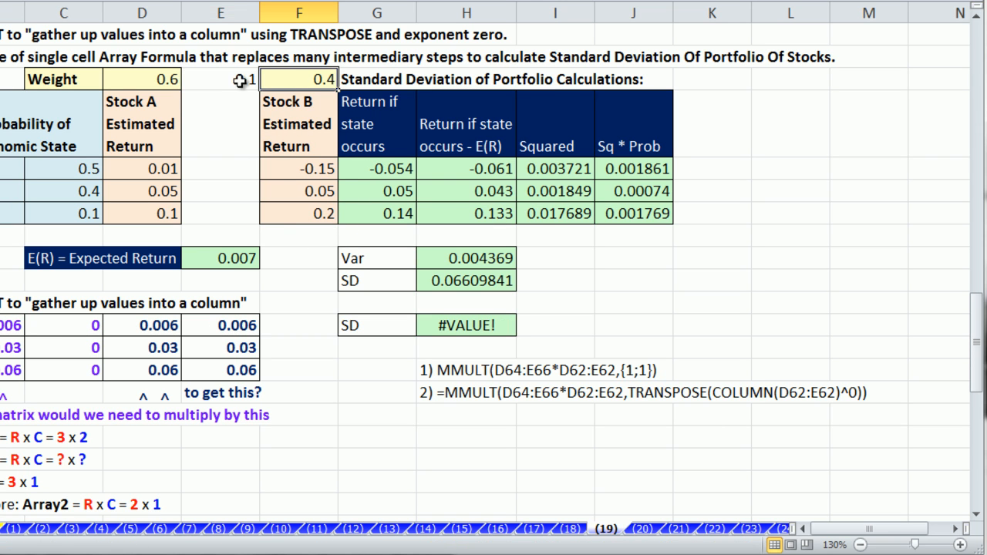
type("0.3")
key("ctrl+Return")
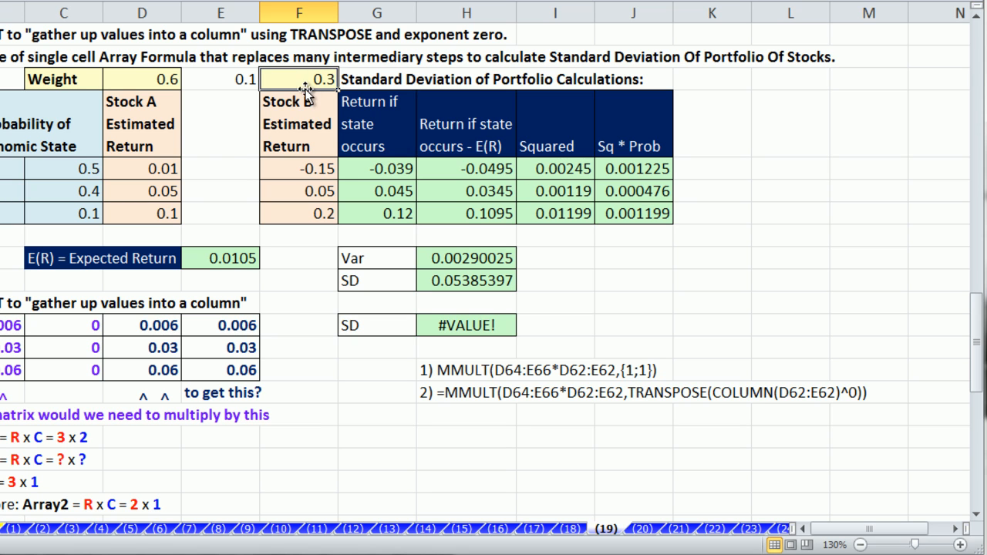
left_click_drag(229, 171, 226, 213)
type(".1")
key("ctrl+Return")
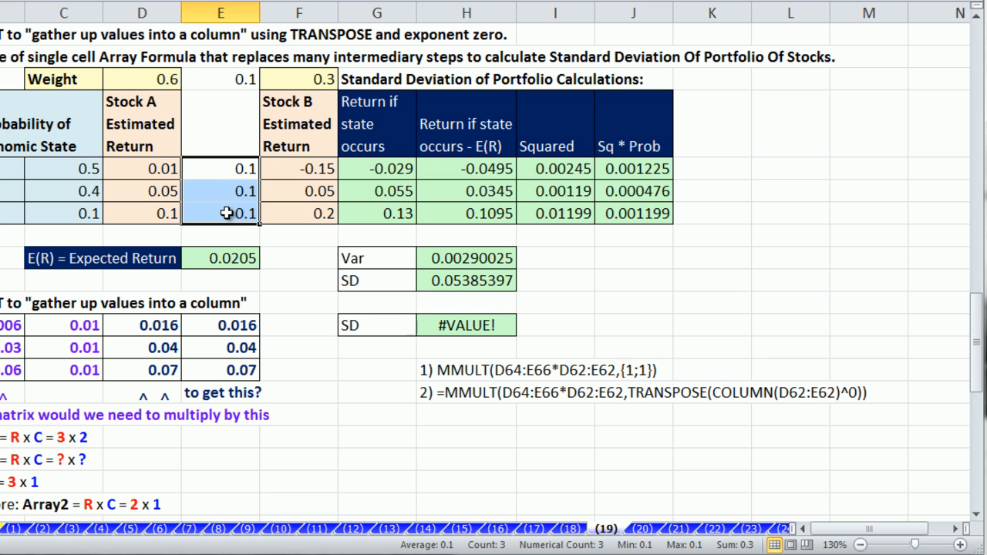
double_click(457, 328)
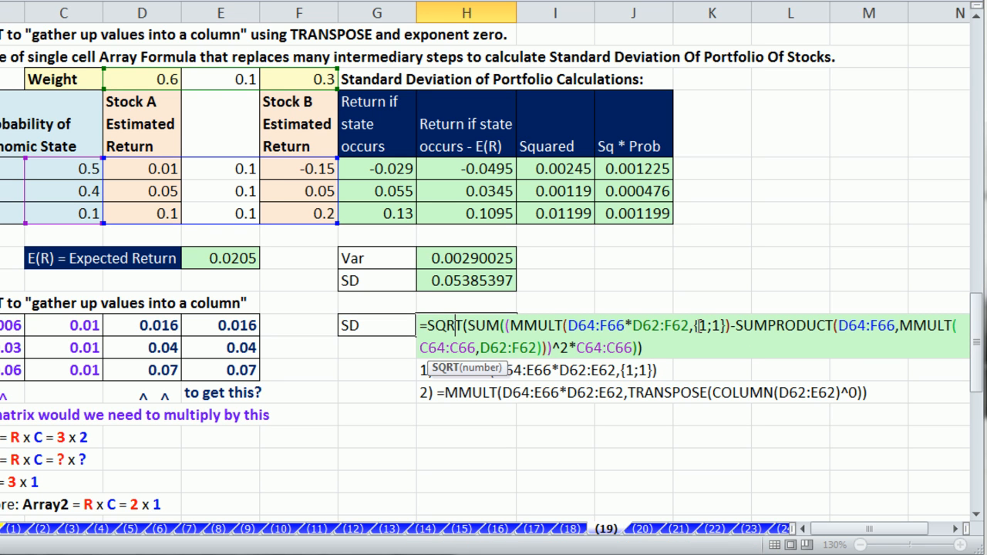
left_click_drag(695, 325, 726, 326)
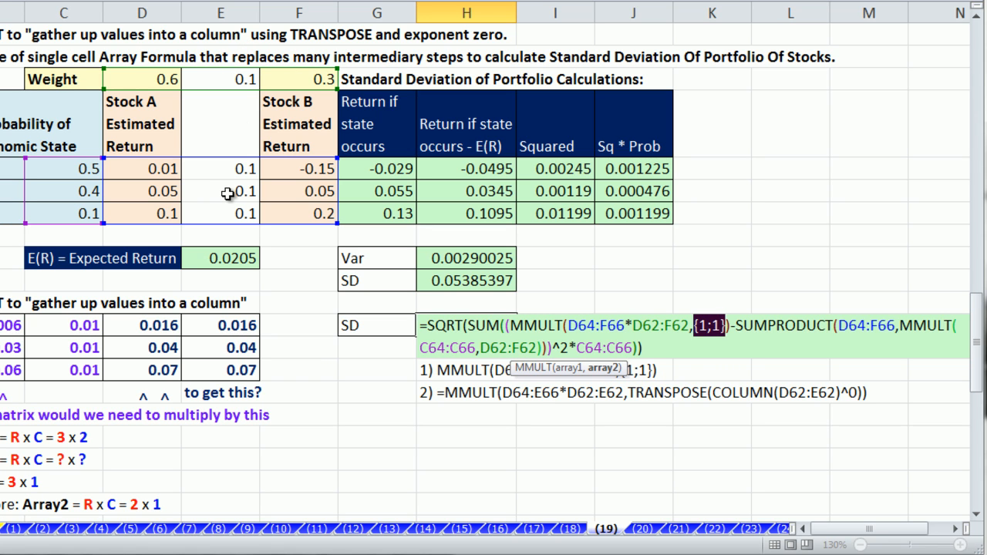
key("ctrl+Return")
key("ctrl+z")
key("ctrl+z")
key("ctrl+z")
key("ctrl+z")
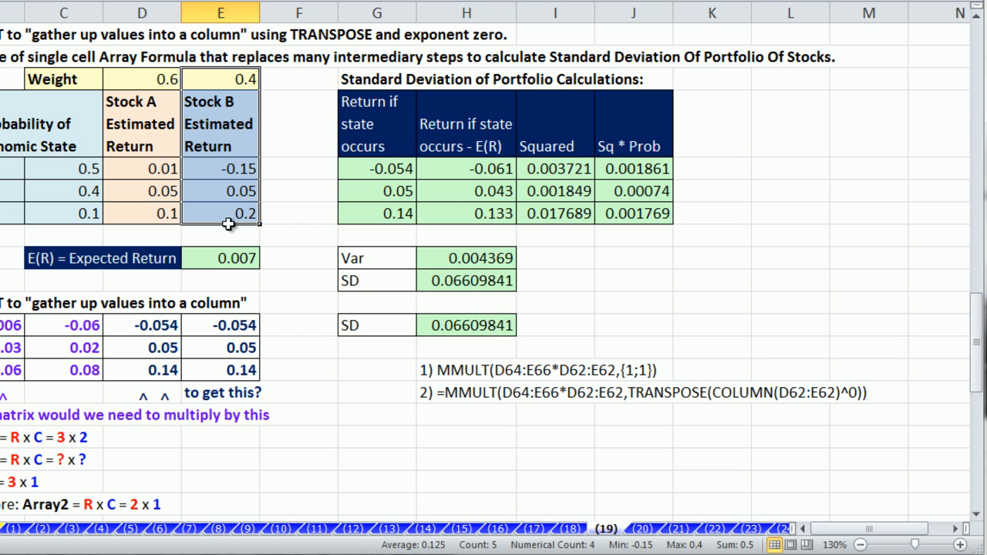
Step: Start replacing the {1;1} constant in the H71 formula, then cancel the edit
double_click(455, 324)
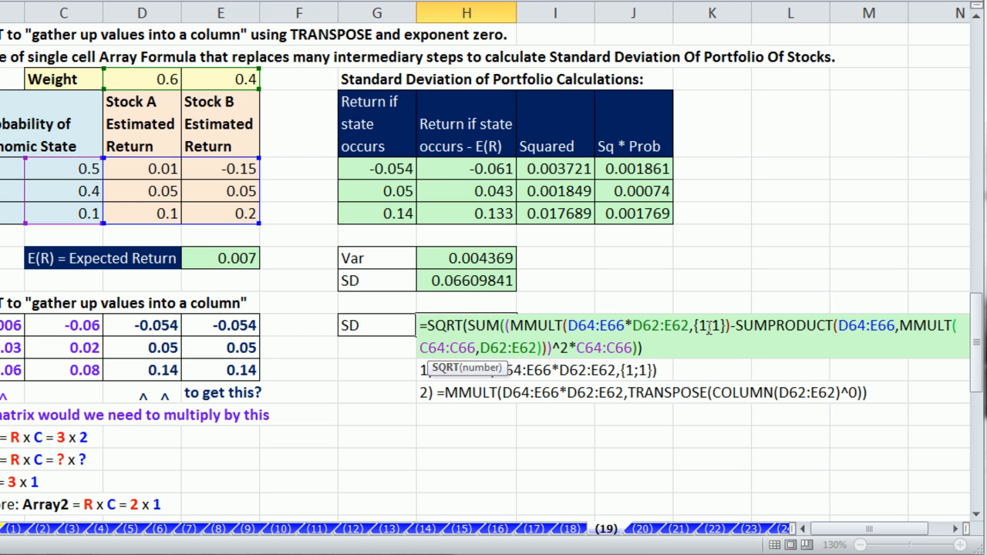
left_click_drag(694, 325, 726, 326)
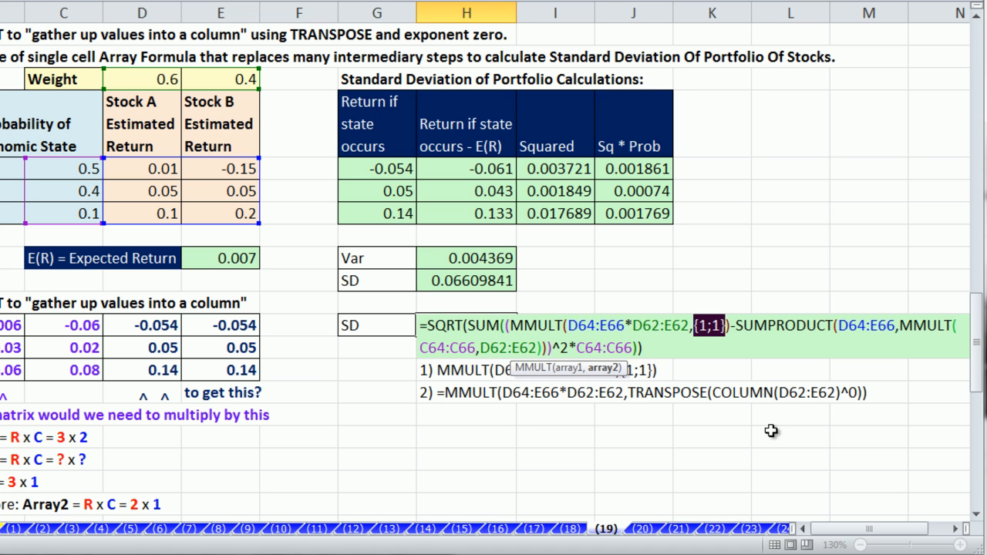
type("co")
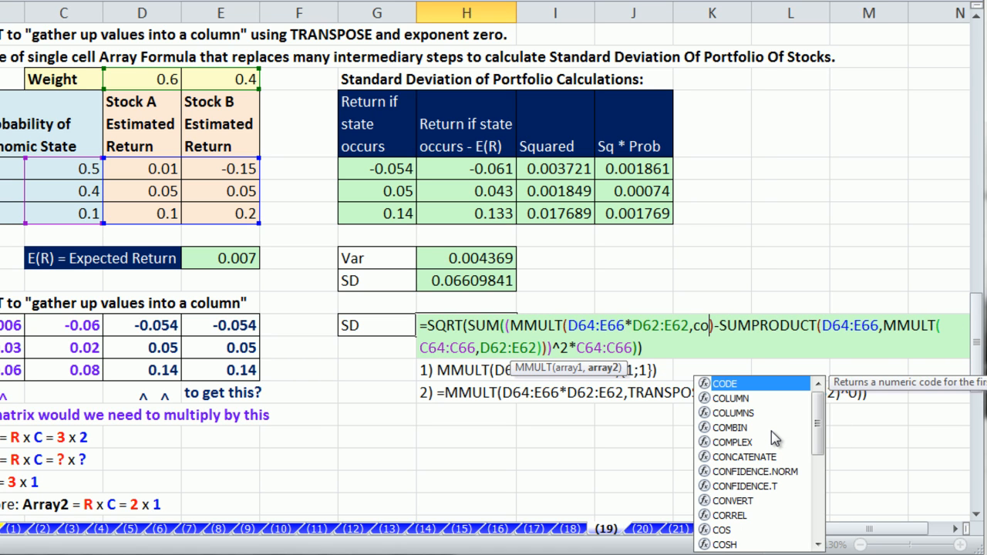
key("Escape")
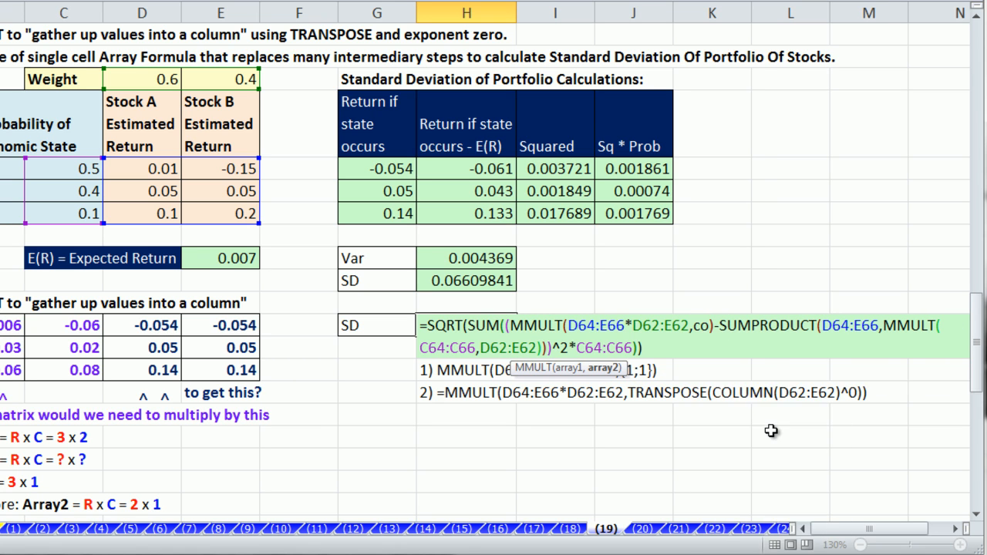
key("Escape")
Step: Replace {1;1} with COLUMN(D62:E62) and preview it evaluating to {4,5}
double_click(463, 325)
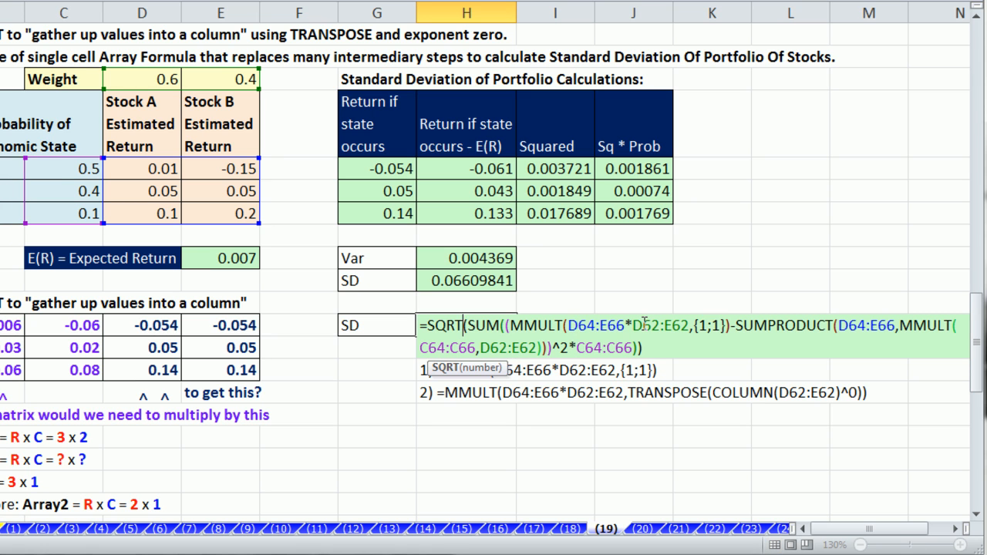
left_click(711, 325)
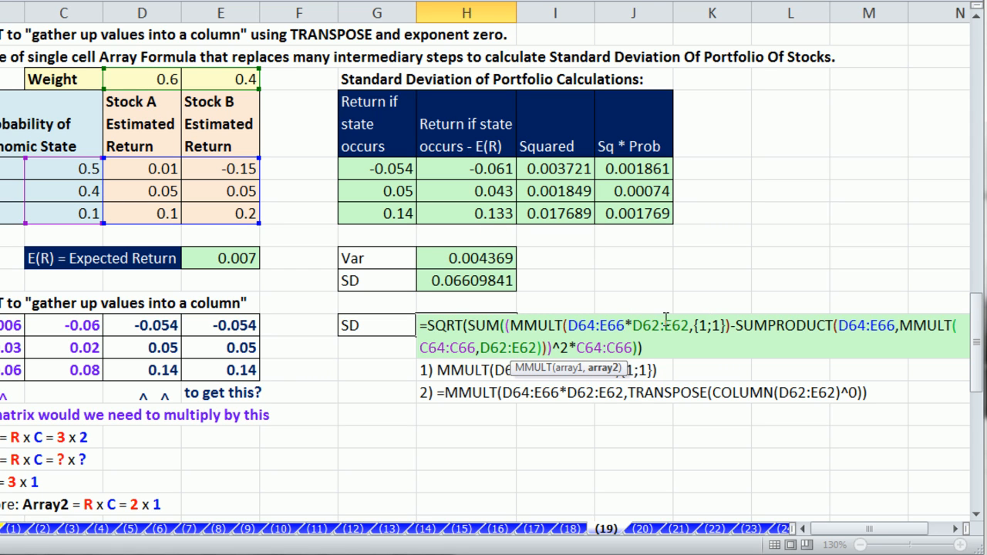
left_click_drag(693, 327, 727, 332)
type("co")
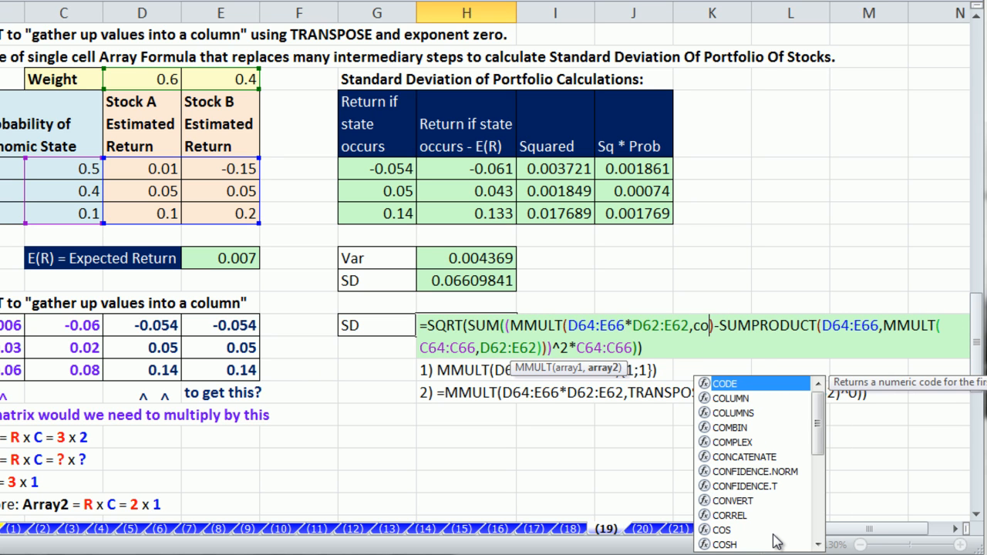
type("l")
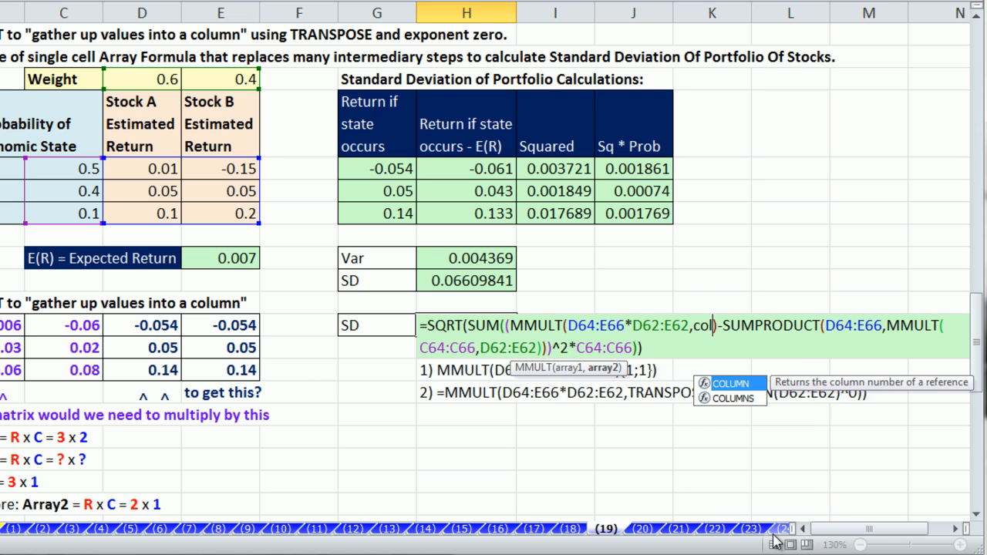
key("Tab")
left_click_drag(154, 87, 187, 82)
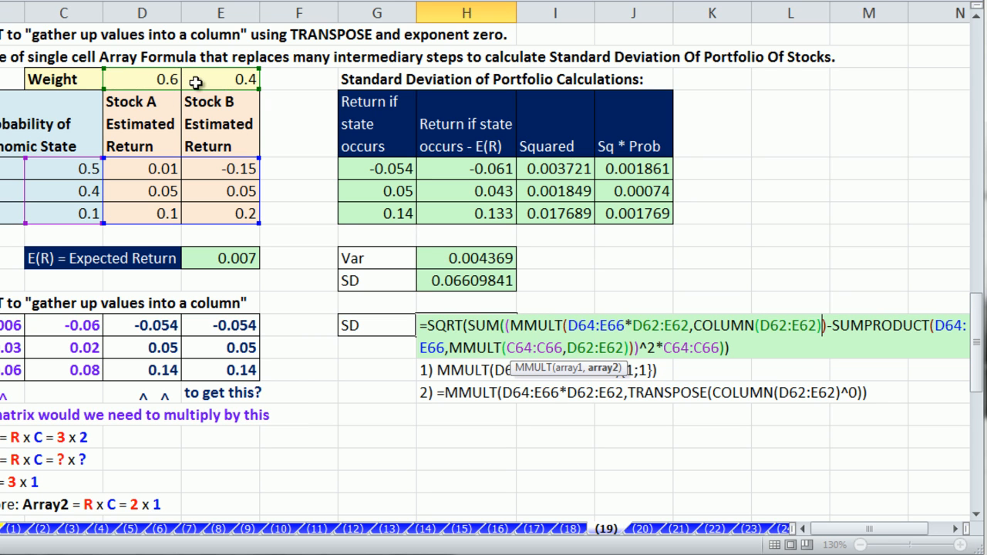
left_click(695, 326)
left_click_drag(695, 326, 825, 322)
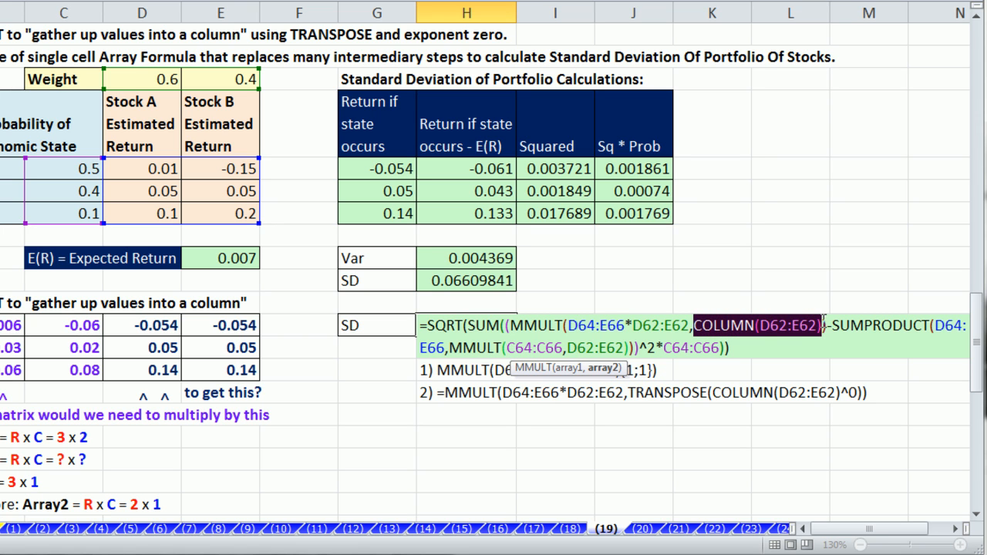
key("F9")
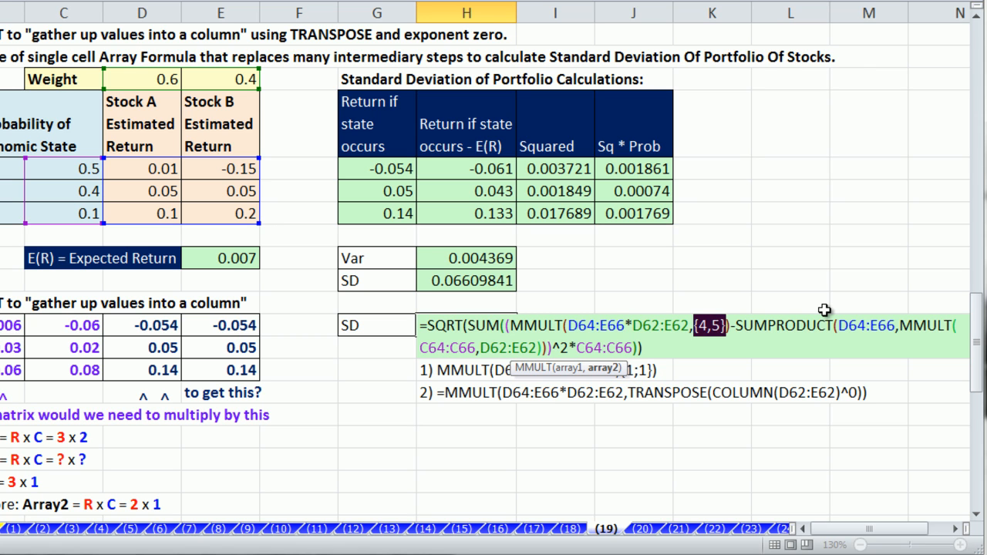
key("ctrl+z")
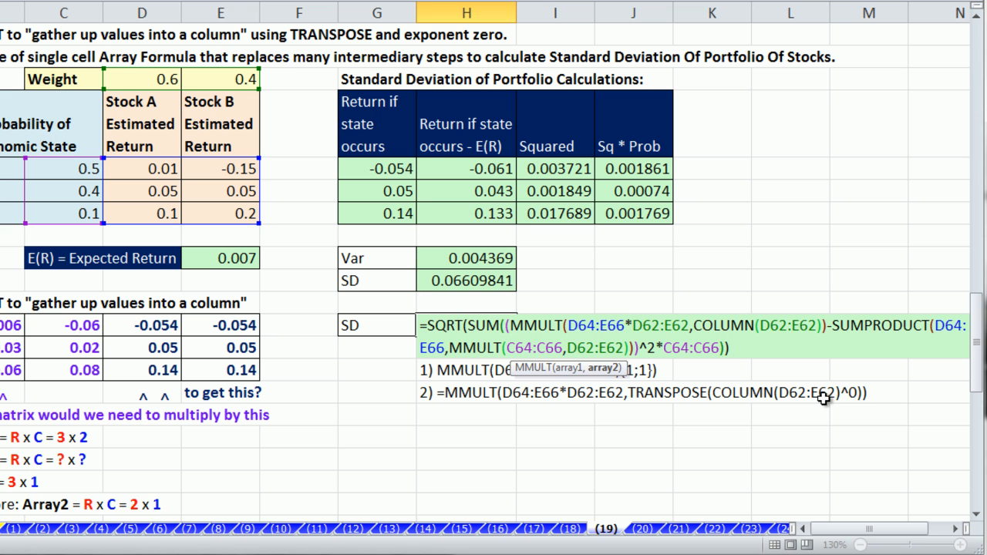
Step: Add ^0 and preview COLUMN(D62:E62)^0 evaluating to {1,1}
type("^")
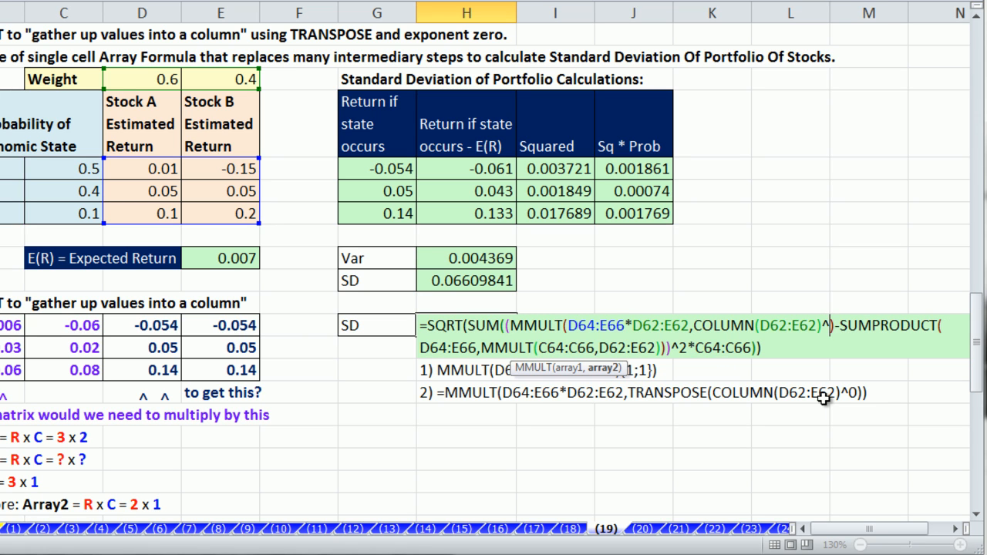
type("0")
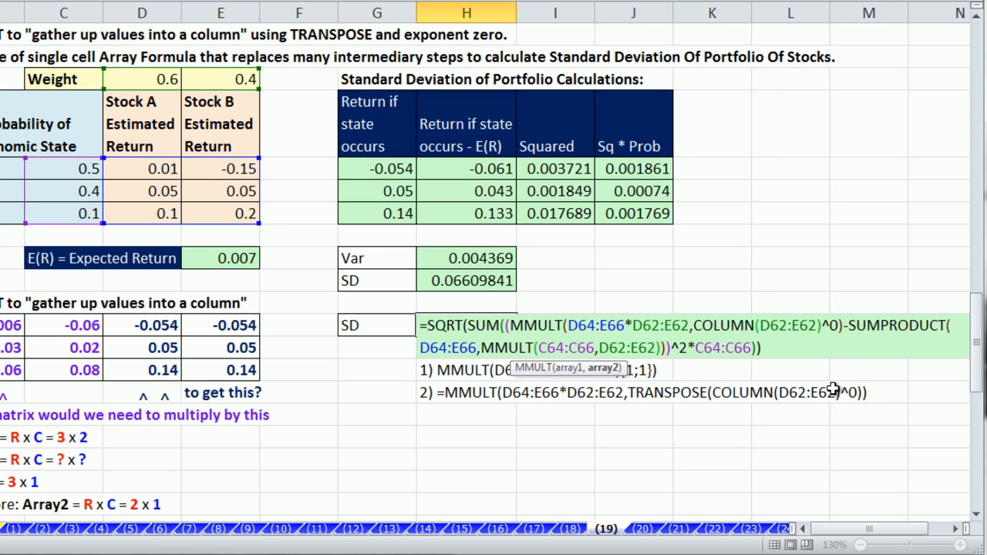
left_click_drag(696, 325, 838, 342)
key("ctrl+c")
key("F9")
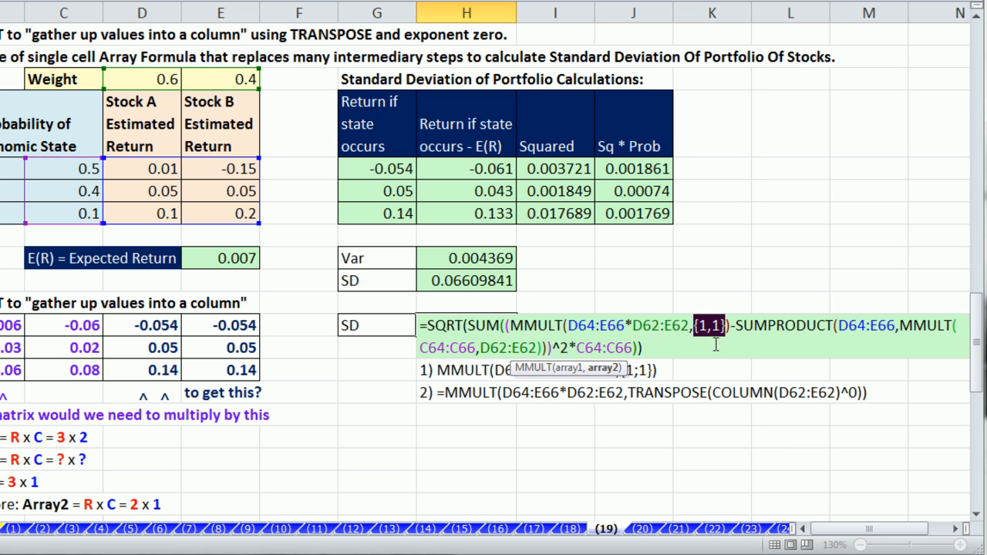
key("ctrl+v")
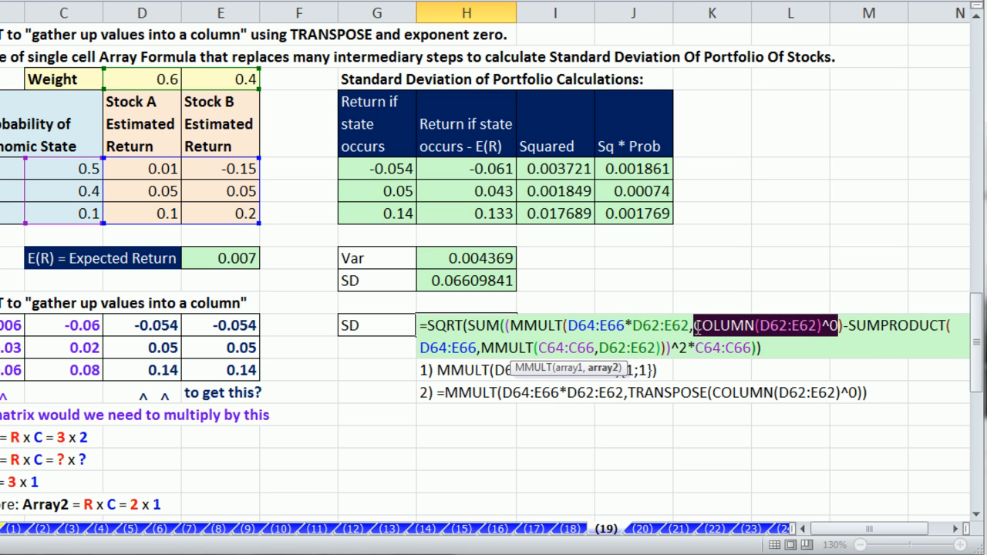
Step: Wrap it in TRANSPOSE, preview TRANSPOSE(COLUMN(D62:E62)^0) as {1;1}, then exit the formula
key("Left")
type("tr")
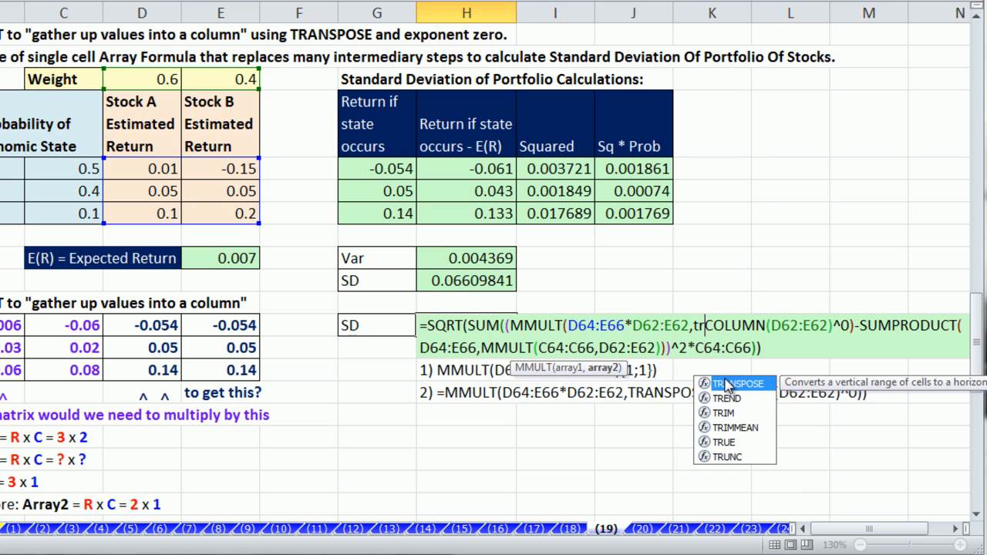
double_click(727, 384)
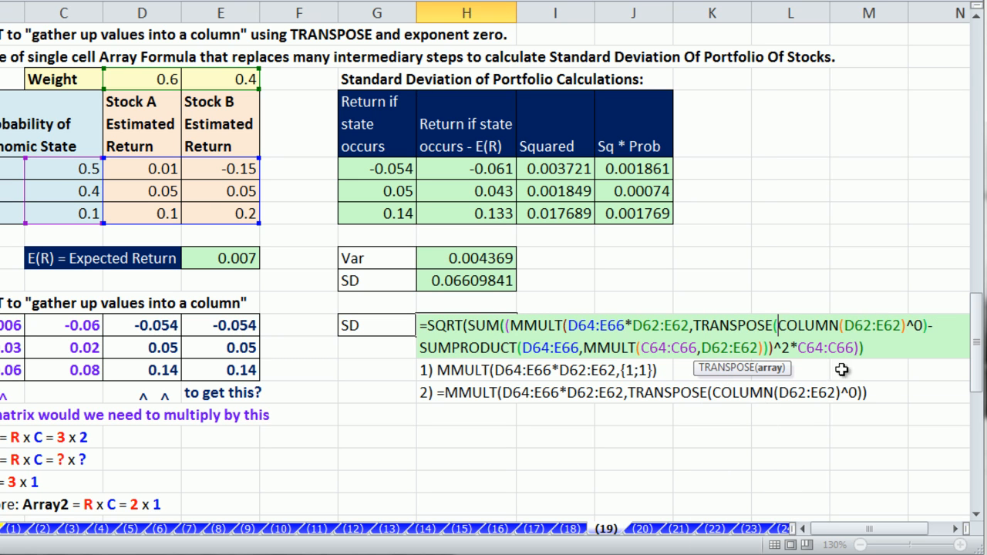
left_click(923, 326)
type(")")
left_click_drag(696, 326, 932, 327)
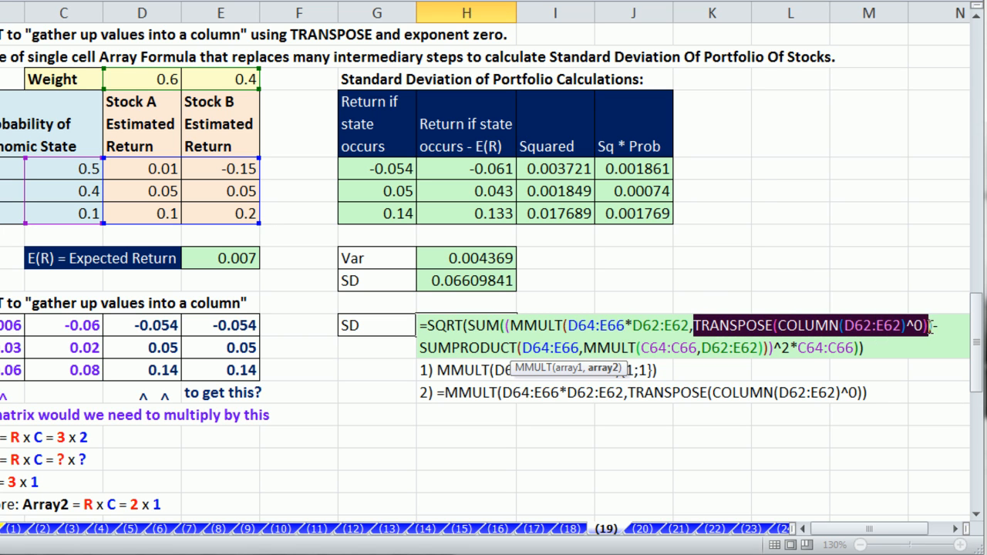
key("F9")
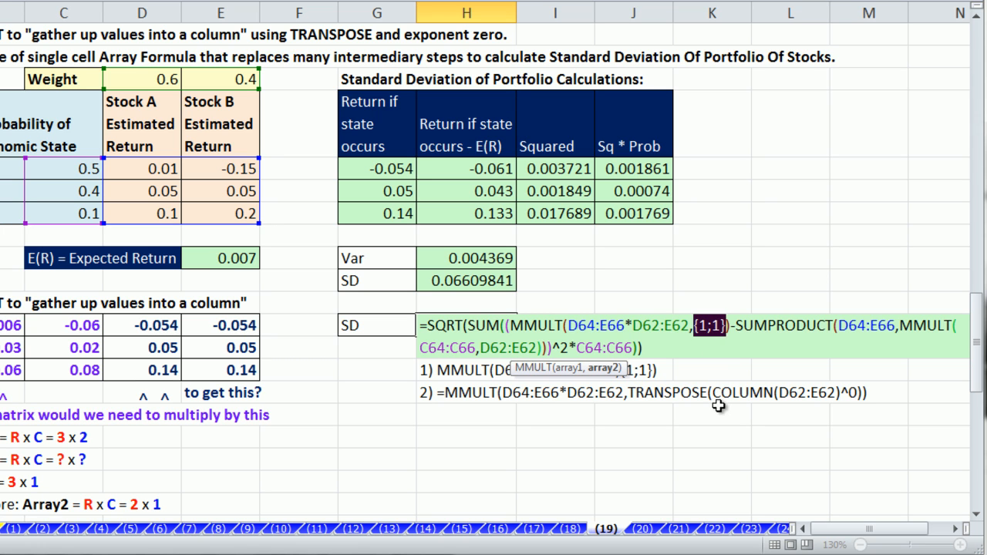
key("ctrl+z")
key("Escape")
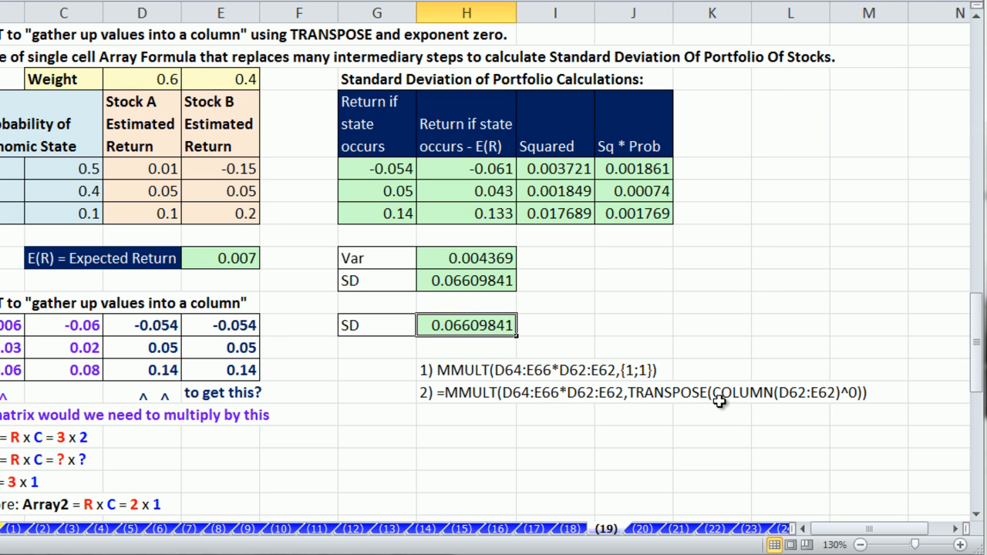
left_click_drag(245, 77, 279, 224)
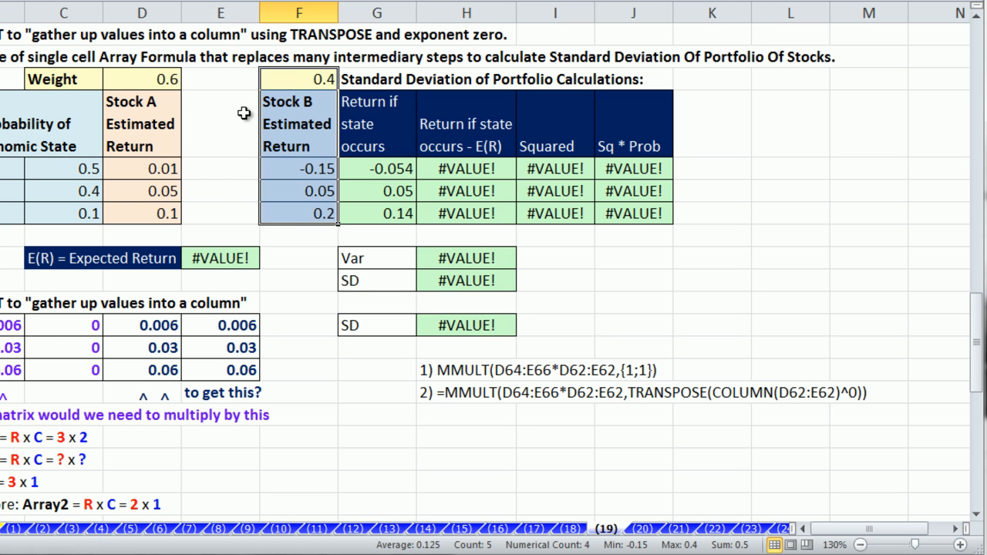
left_click(227, 79)
type("0.3")
key("Return")
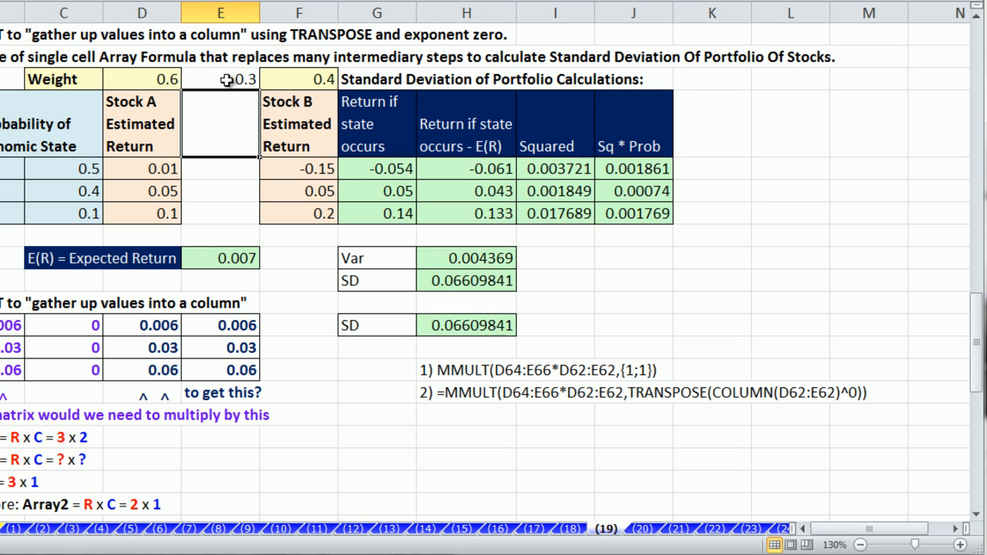
left_click(202, 168)
type(".1")
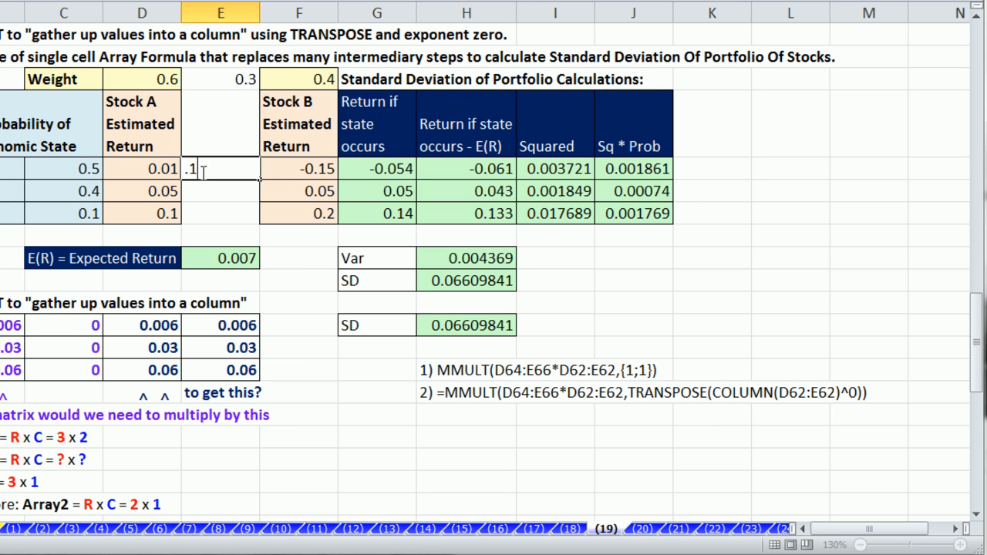
key("Return")
type(".2")
key("Return")
type(".3")
key("Return")
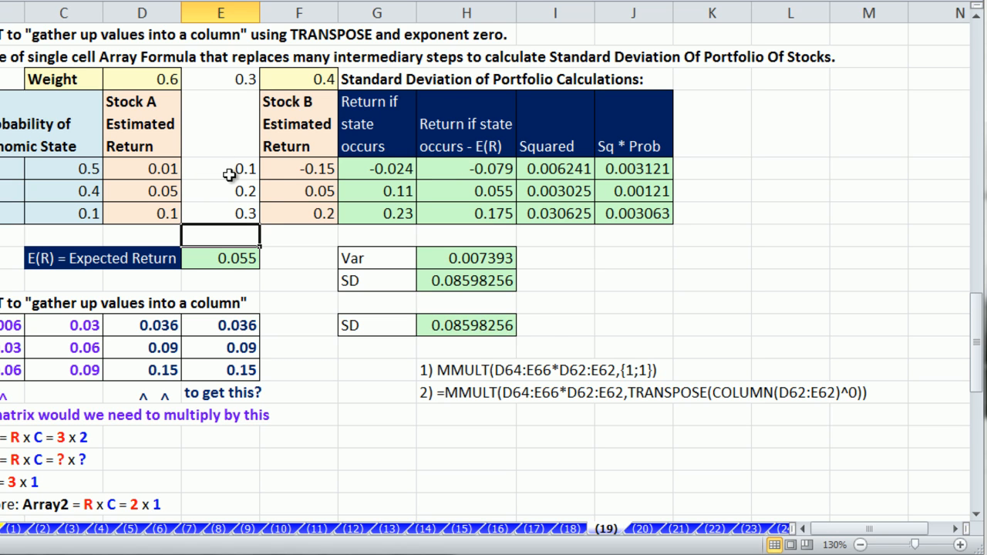
left_click(476, 325)
key("F2")
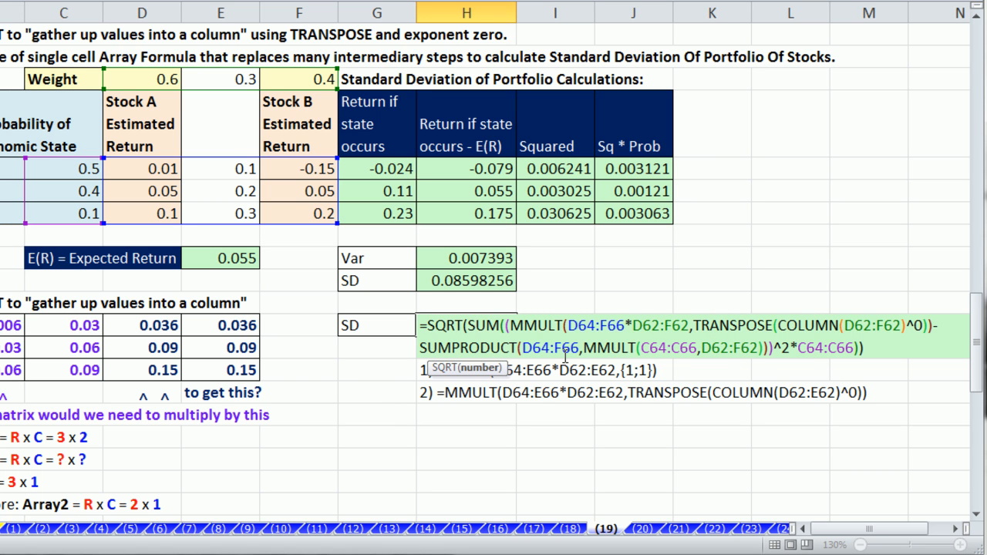
key("Escape")
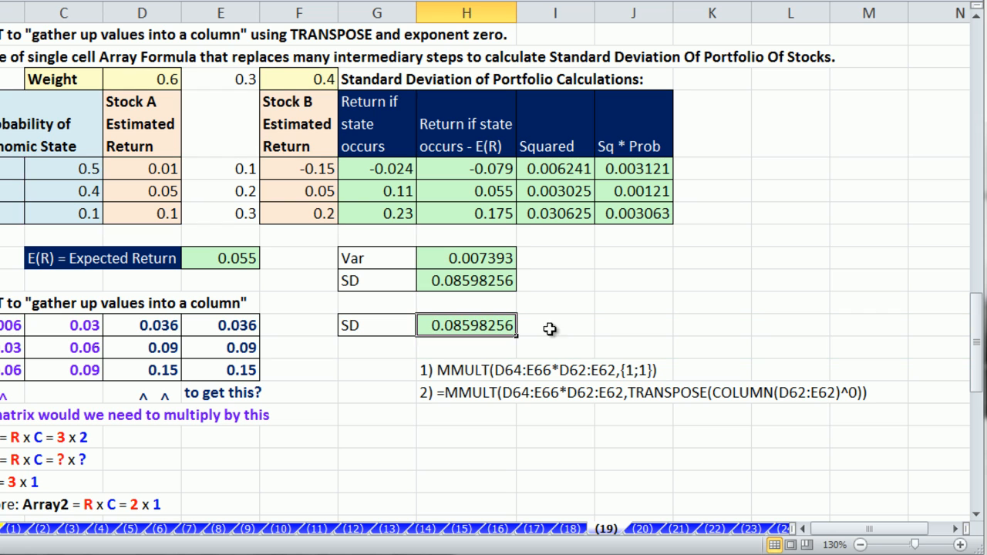
key("ctrl+z")
key("ctrl+z")
key("ctrl+z")
key("ctrl+z")
key("ctrl+z")
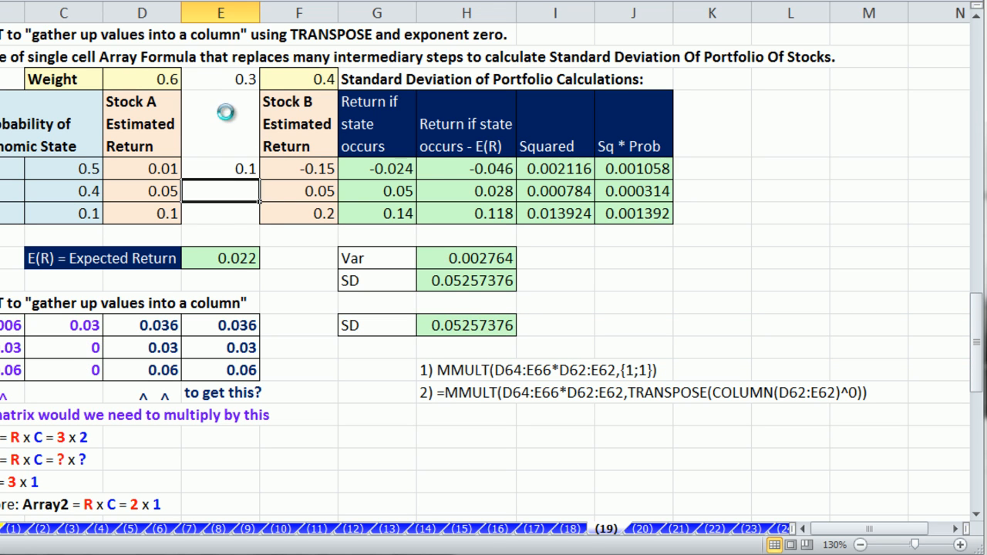
double_click(448, 329)
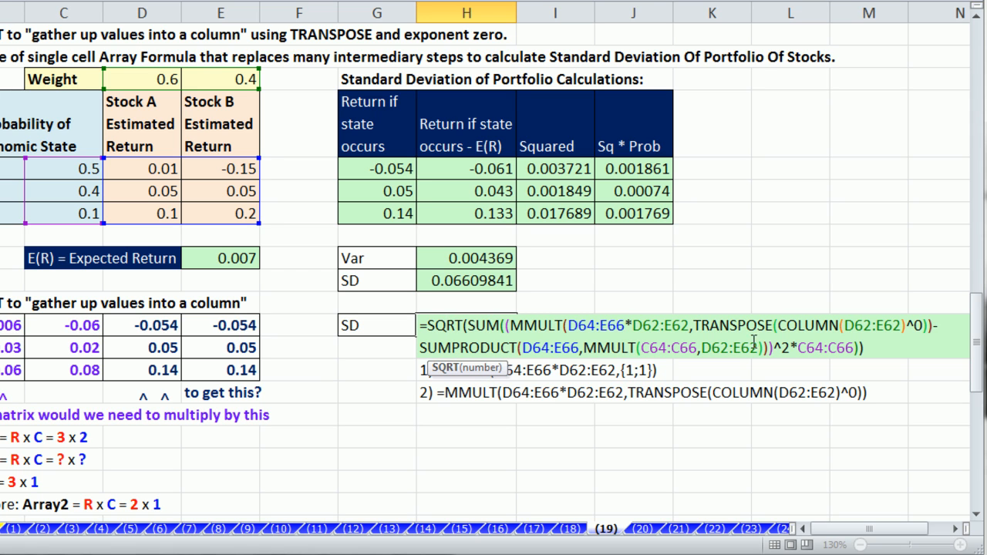
Step: Check the SUMPRODUCT part of H71 and recommit it as an array formula
left_click(622, 348)
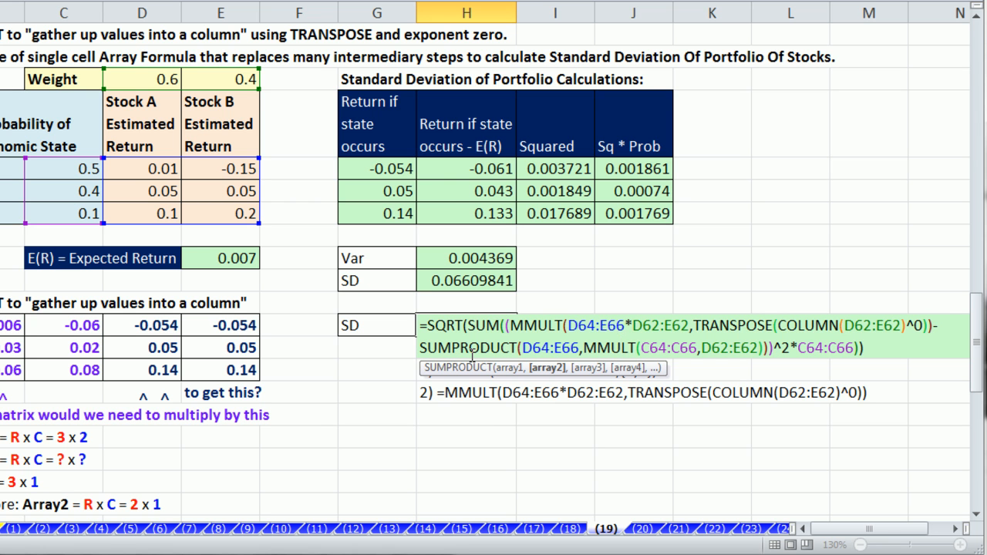
key("ctrl+shift+Return")
Step: Enter {=MINVERSE(B83:C84)} in E83:F84, returning the inverse 3, -1, -5, 2
left_click(305, 455)
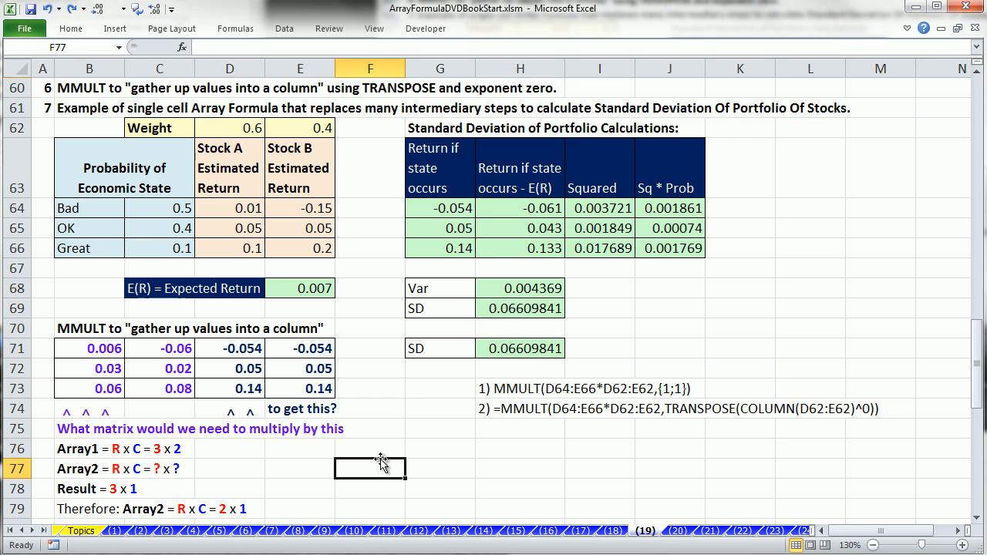
scroll(381, 462, "down", 4)
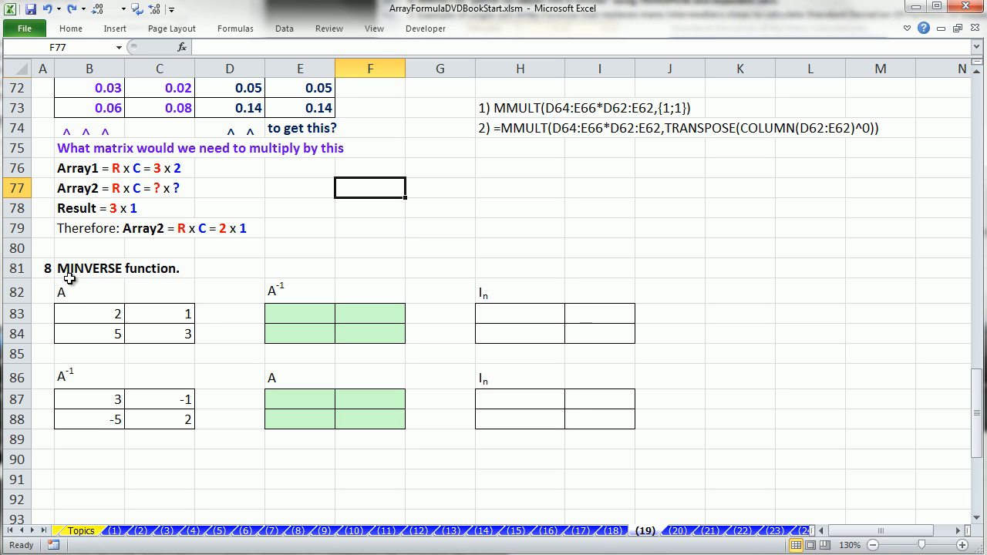
left_click_drag(100, 322, 162, 337)
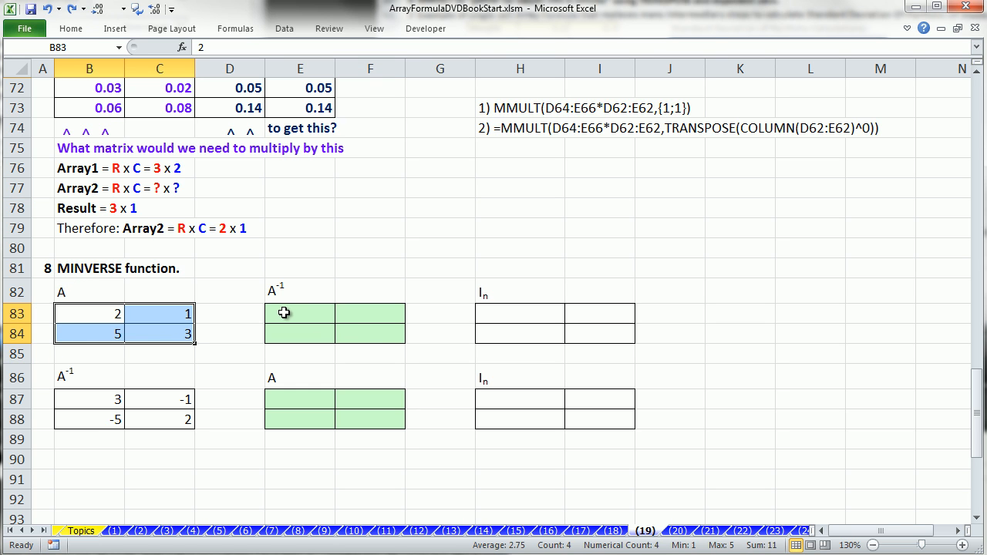
left_click_drag(284, 312, 355, 333)
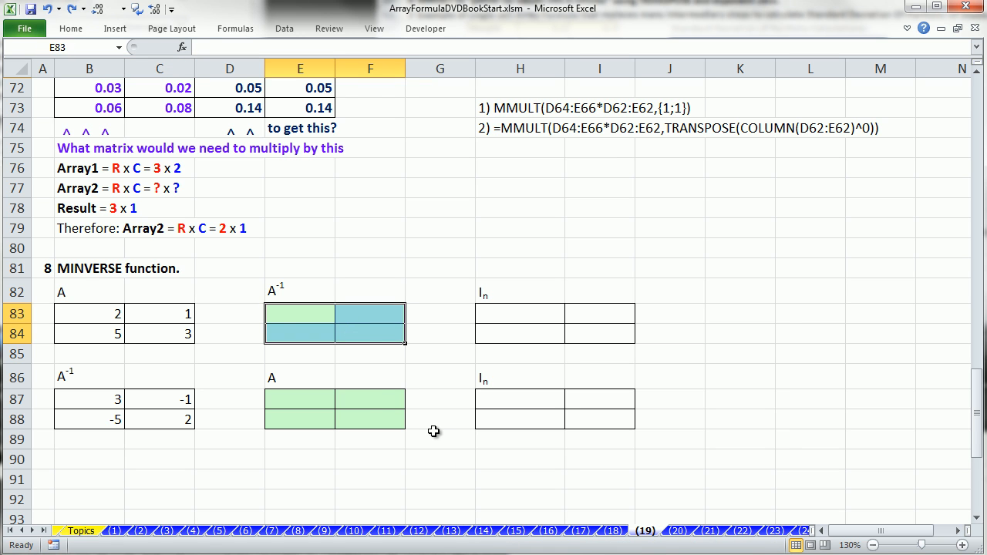
type("=m")
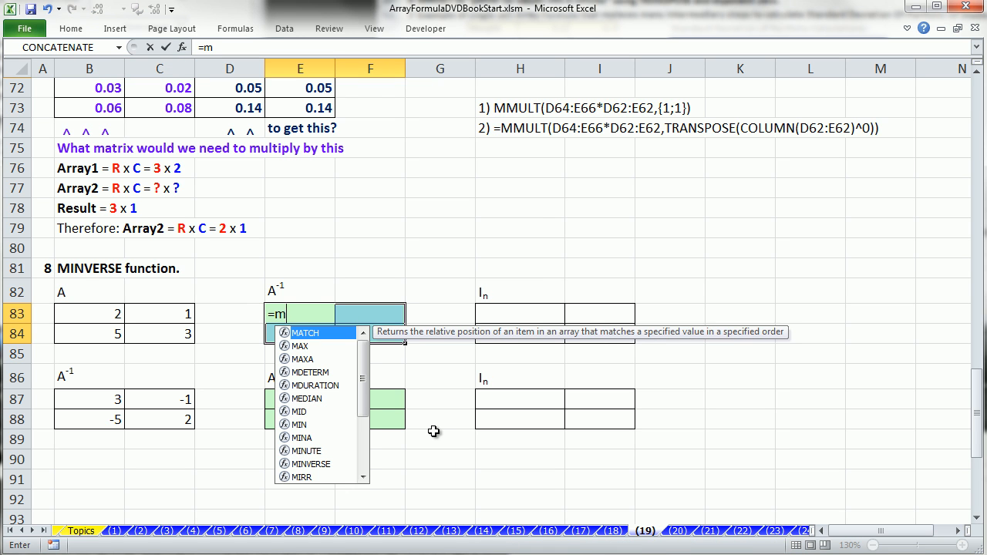
type("i")
key("Down")
key("Down")
key("Down")
key("Down")
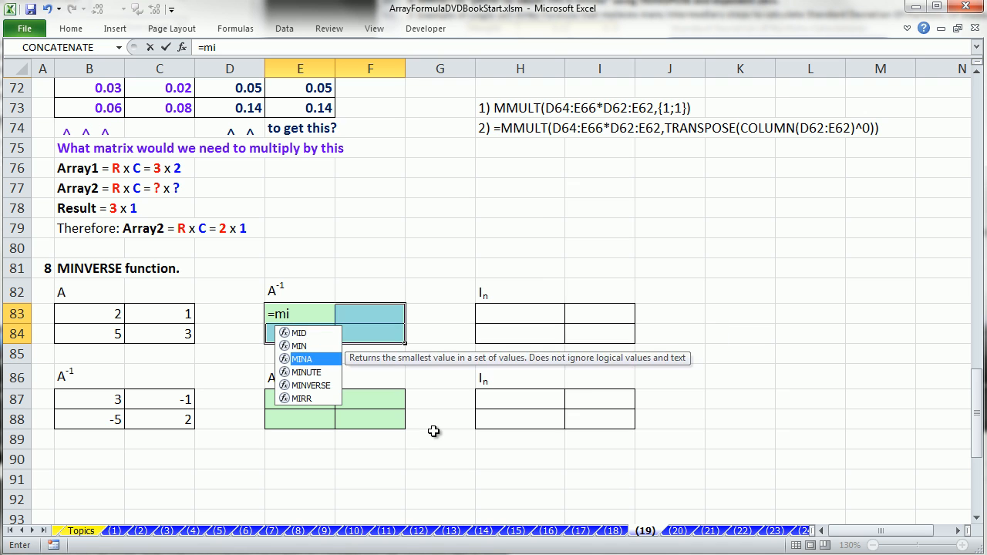
key("Tab")
left_click_drag(66, 315, 154, 330)
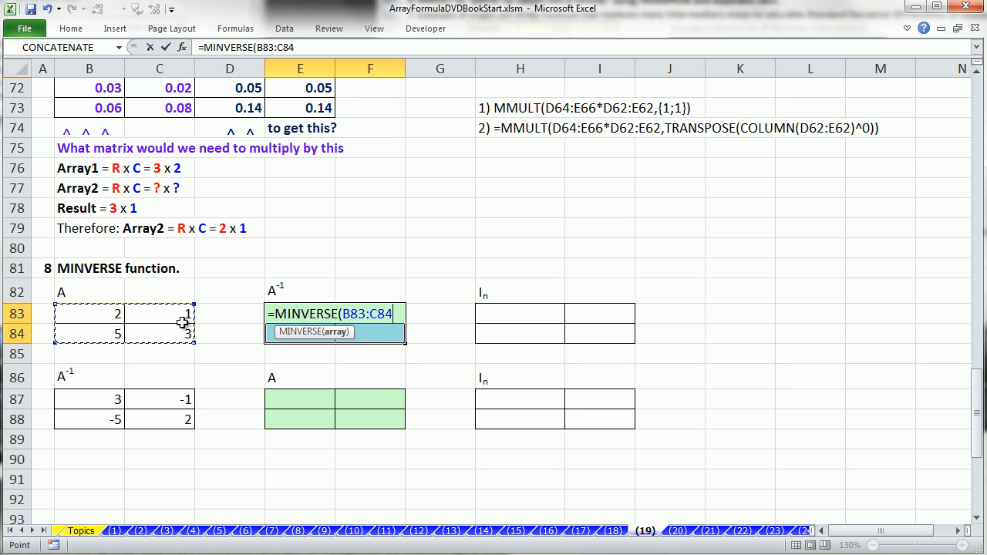
type(")")
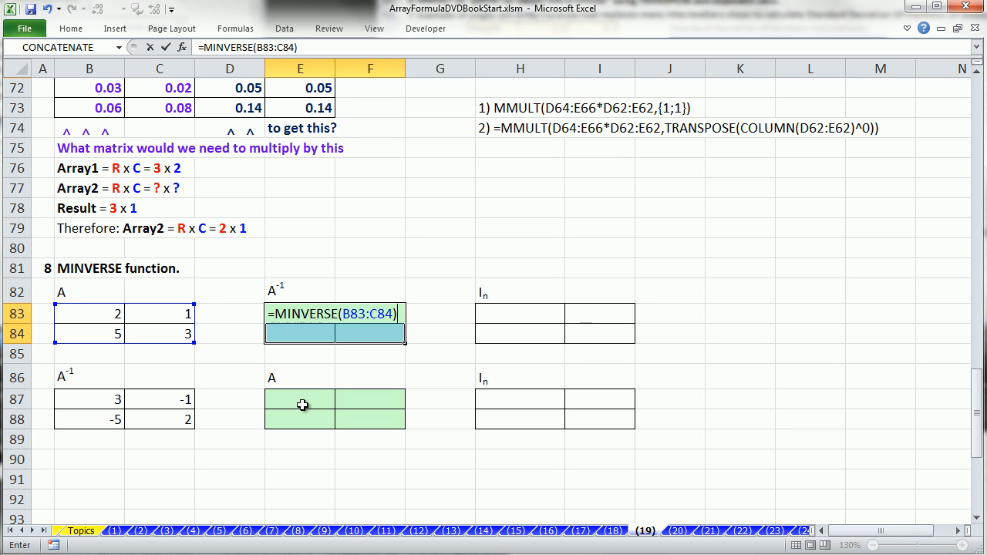
key("ctrl+shift+Return")
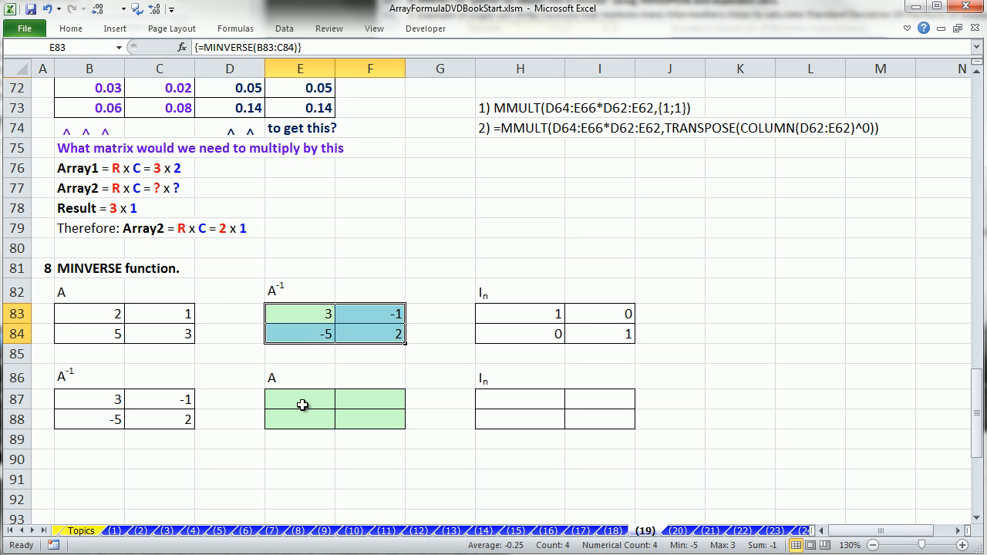
Step: Enter {=MINVERSE(B87:C88)} in E87:F88, recovering matrix A values 2, 1, 5, 3
left_click_drag(296, 408, 378, 415)
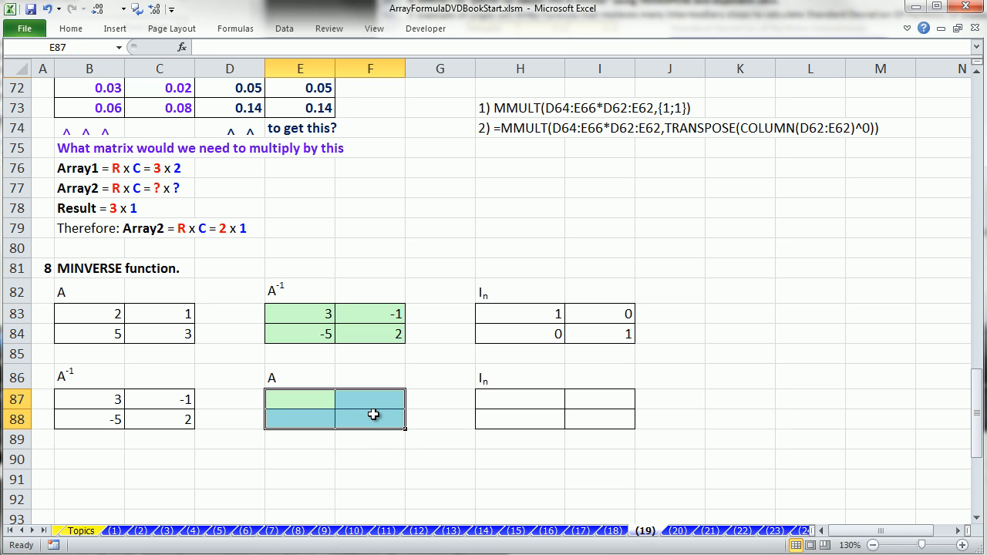
type("=min")
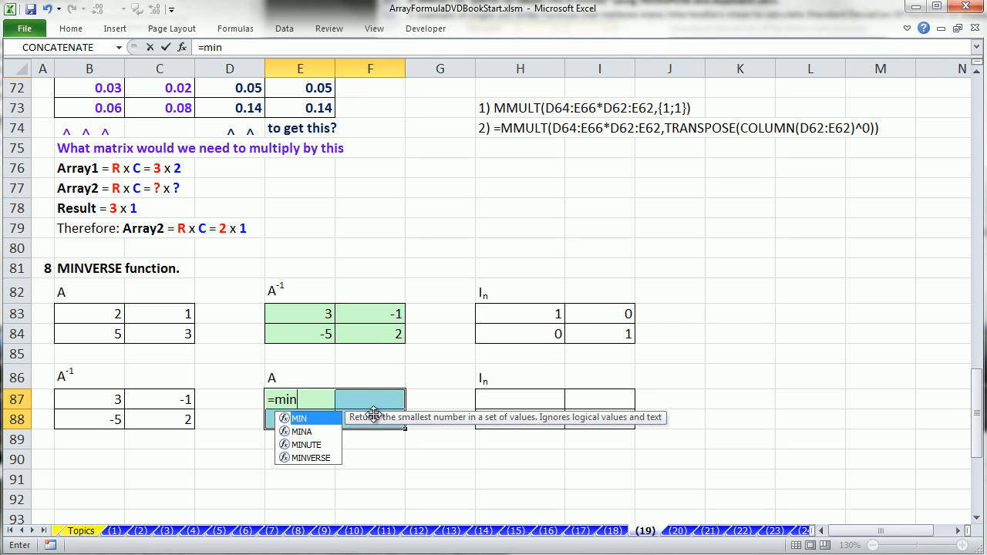
double_click(310, 458)
left_click_drag(110, 402, 139, 412)
key("ctrl+shift+Return")
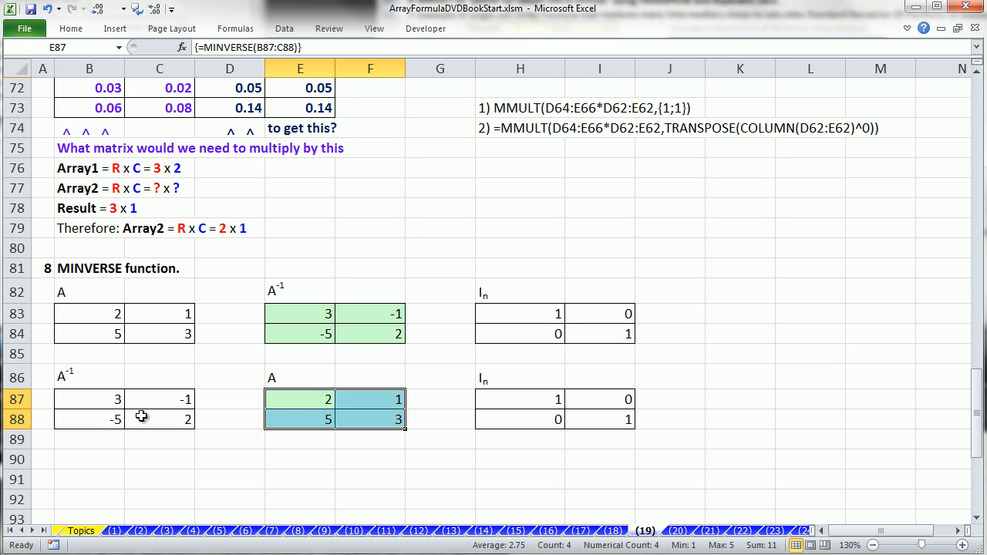
Step: Deselect the results and return to the top of the sheet
left_click(298, 466)
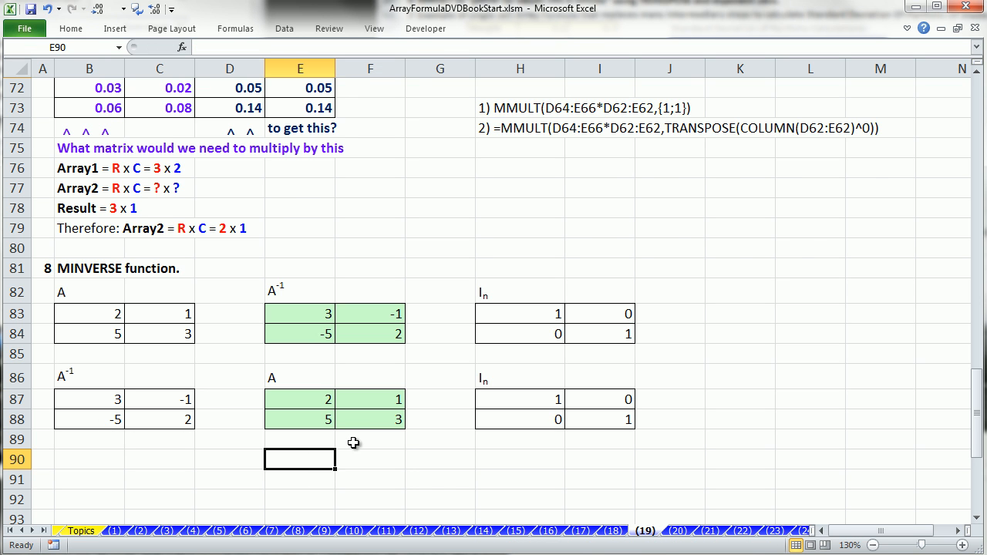
scroll(354, 443, "up", 2)
key("ctrl+Home")
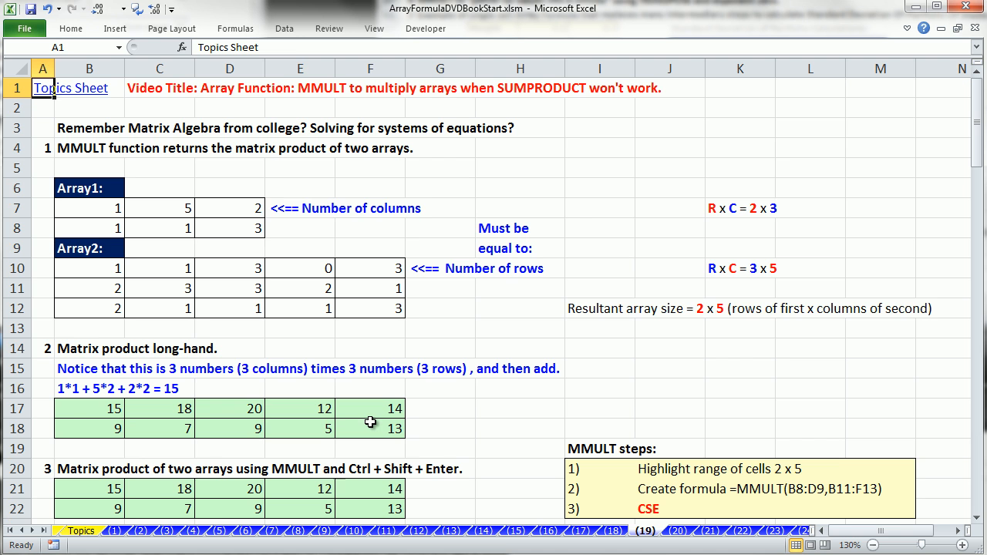